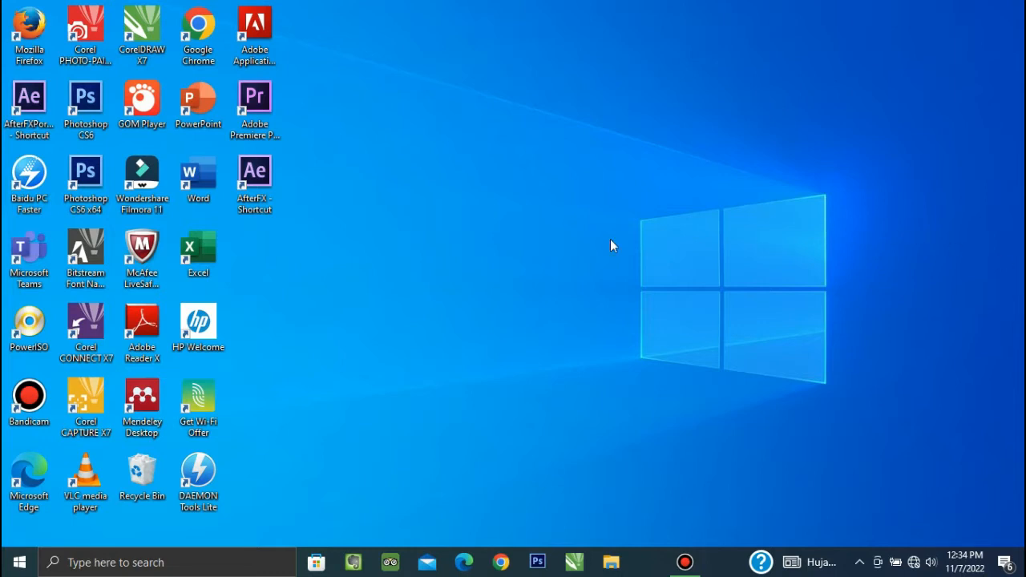
Open Excel and load the recent workbook "fungsi if" from the D: » Latihan folder
double_click(195, 251)
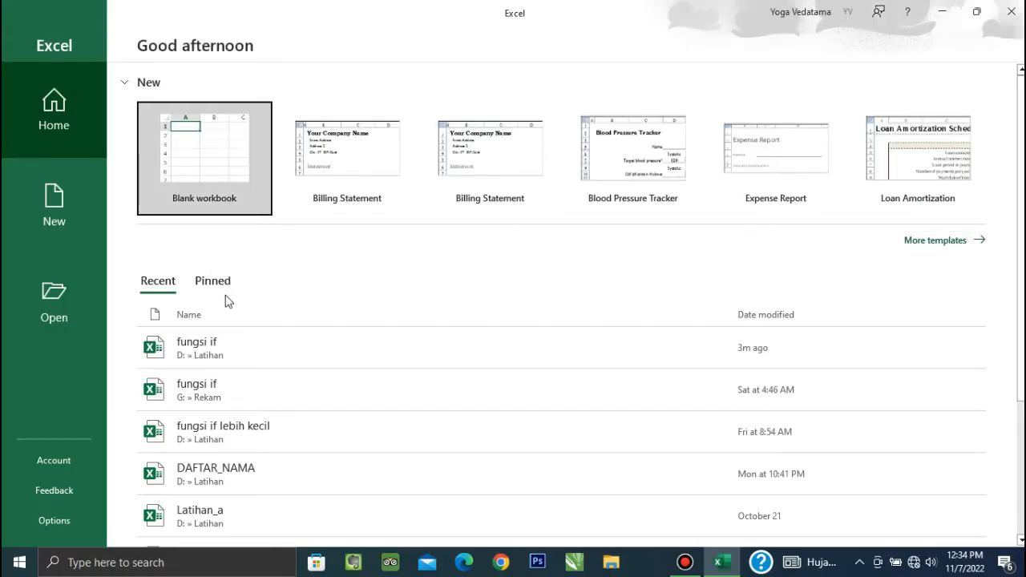
left_click(215, 346)
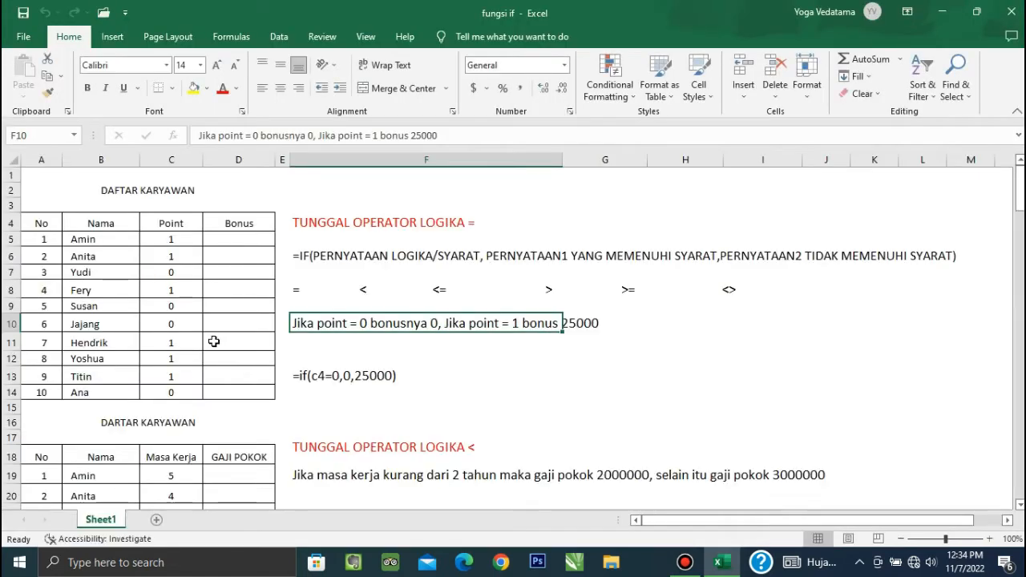
Examine the DAFTAR KARYAWAN table's headers and points, the IF syntax in F6, the comparison operators in row 8 and the bonus rule in F10
left_click(204, 195)
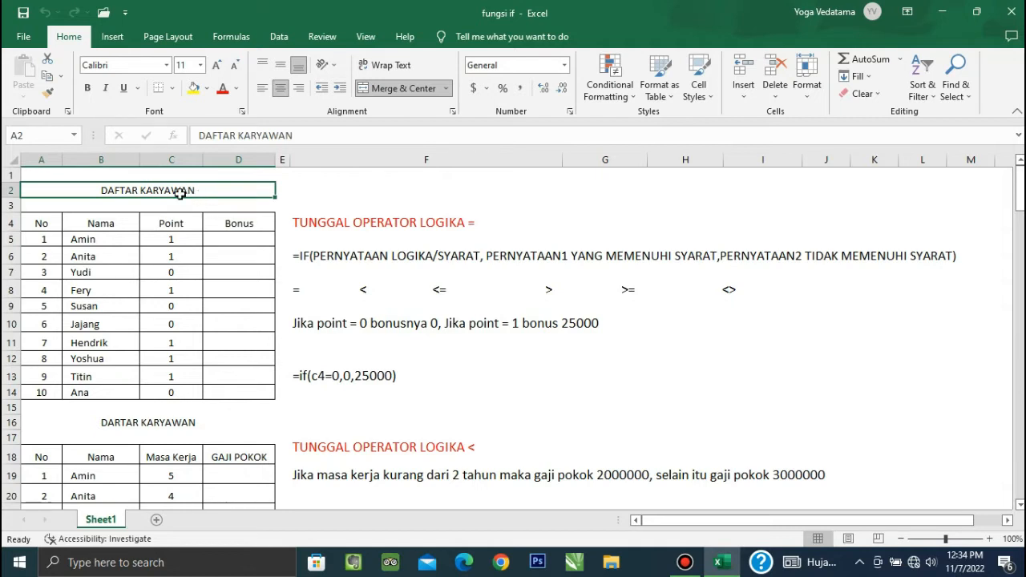
left_click(309, 257)
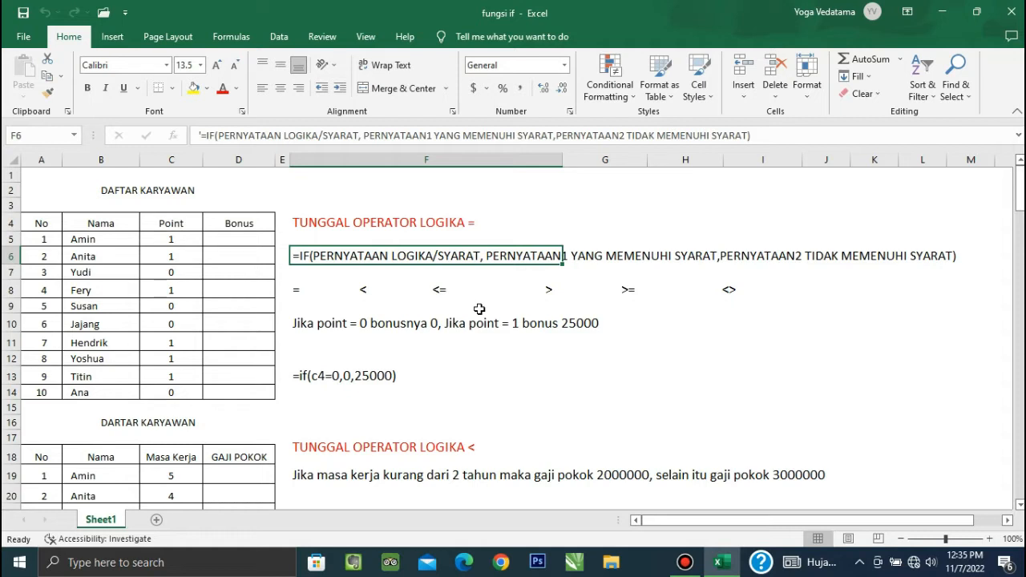
left_click(301, 293)
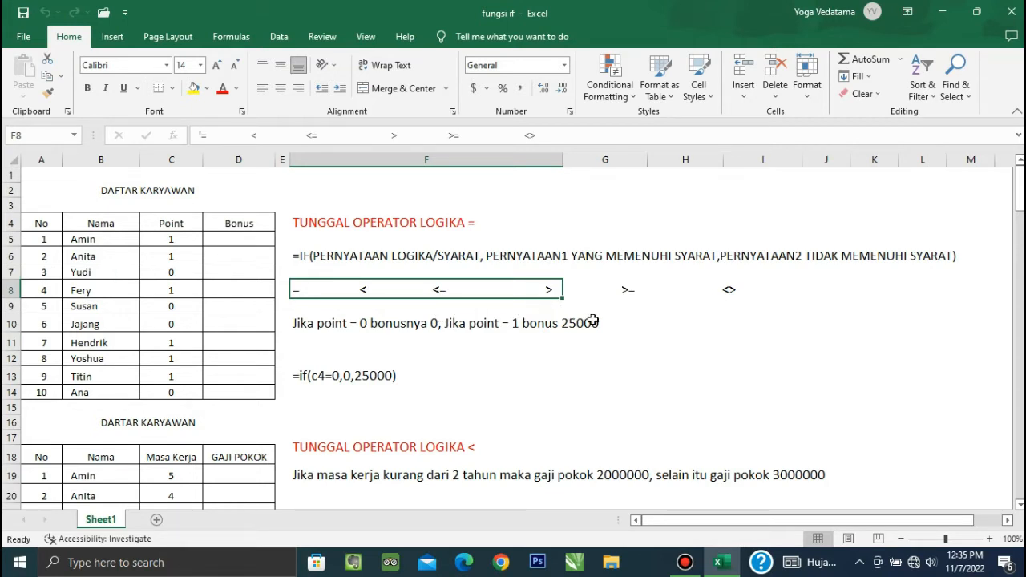
left_click(633, 302)
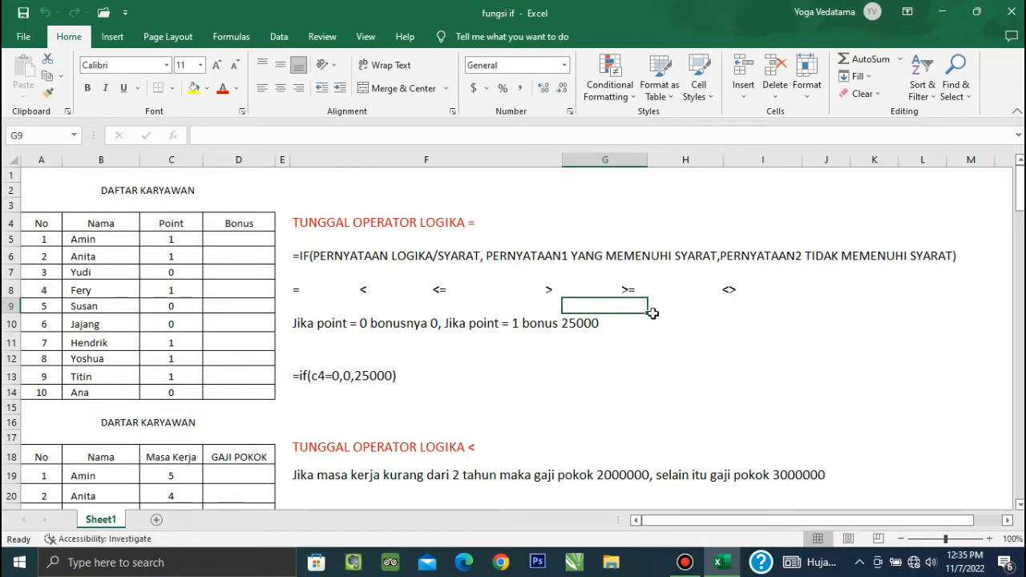
left_click(631, 291)
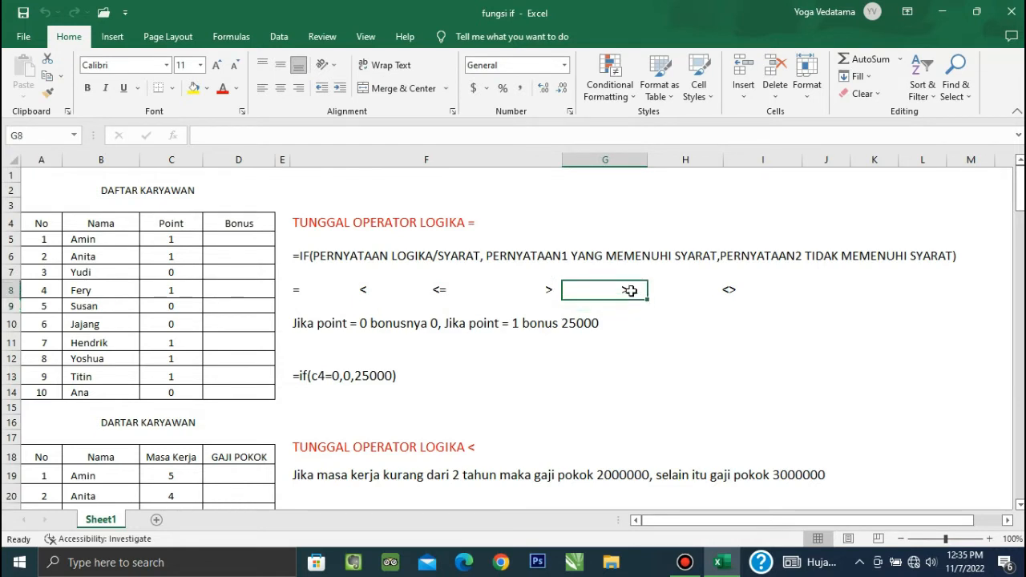
left_click(738, 290)
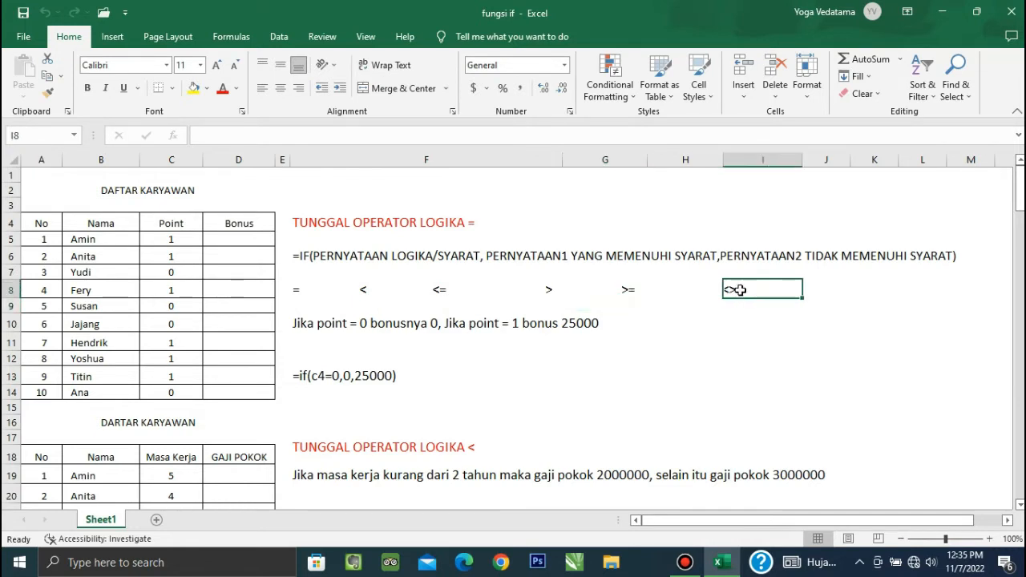
left_click(834, 286)
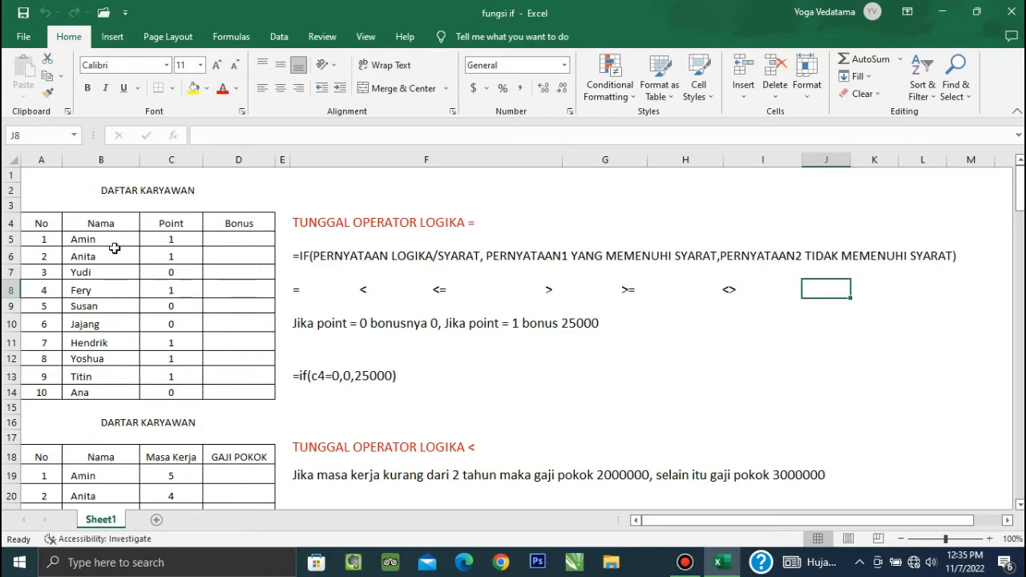
left_click(48, 227)
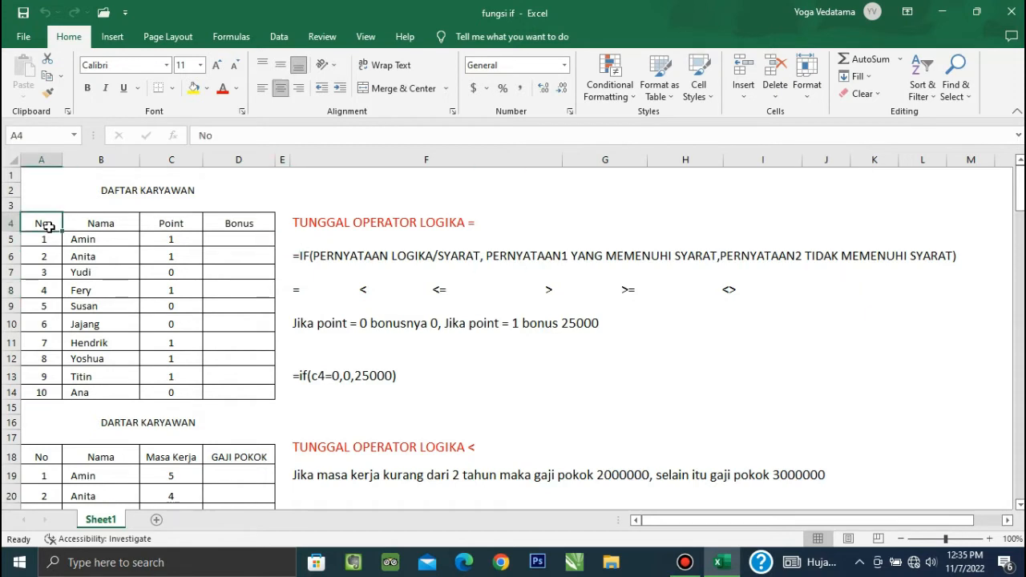
left_click(112, 224)
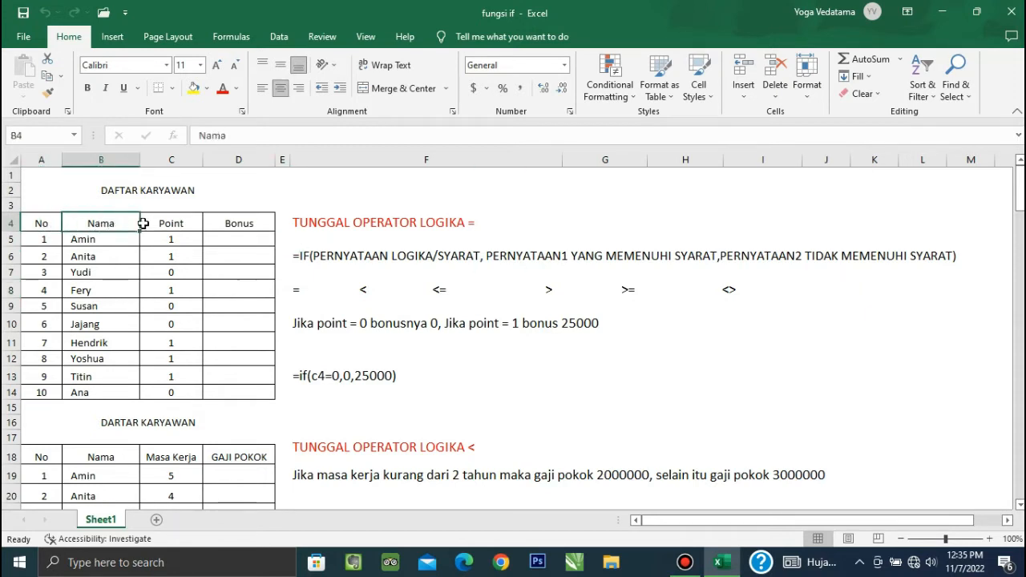
left_click(186, 218)
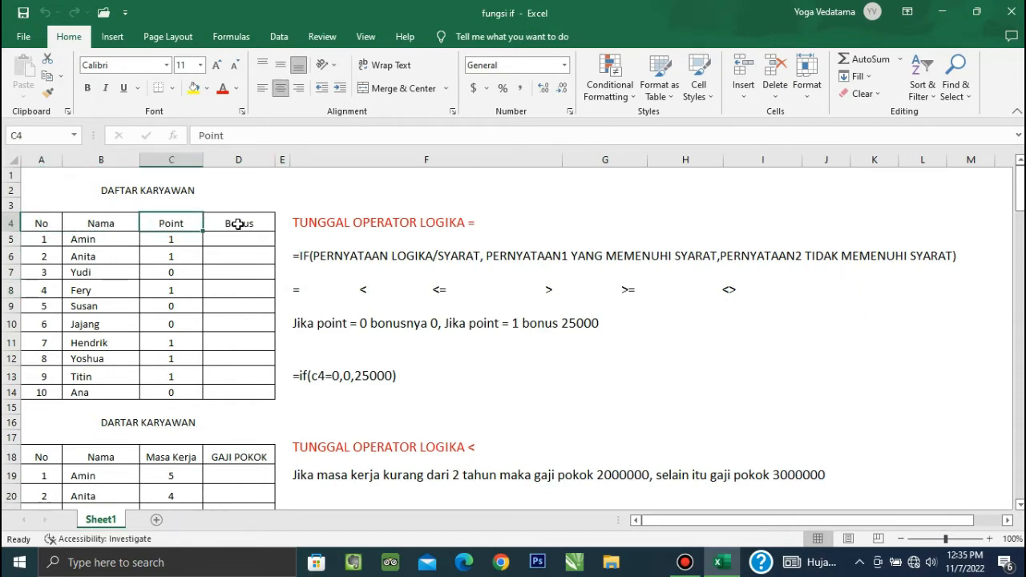
left_click(239, 222)
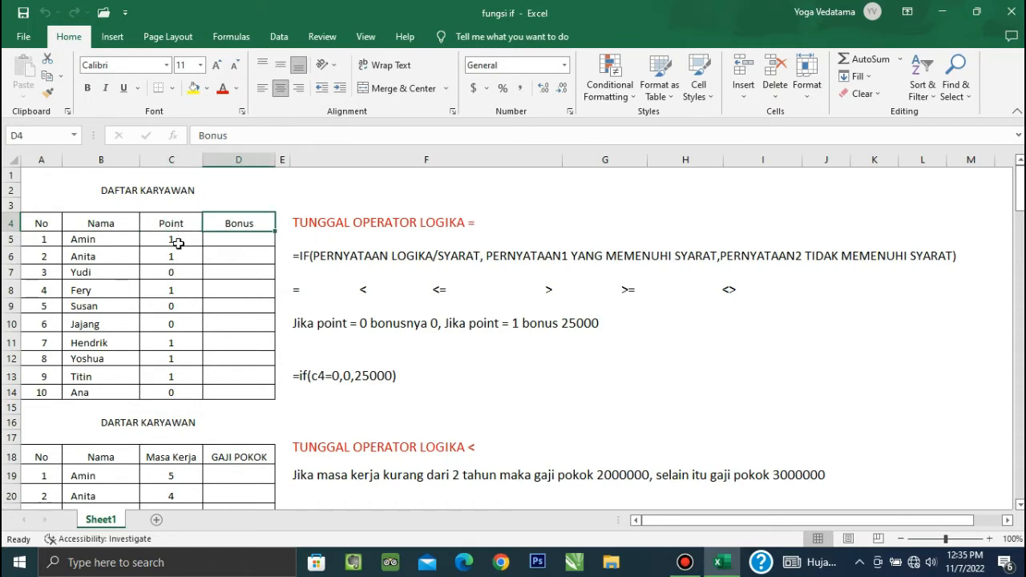
left_click(179, 324)
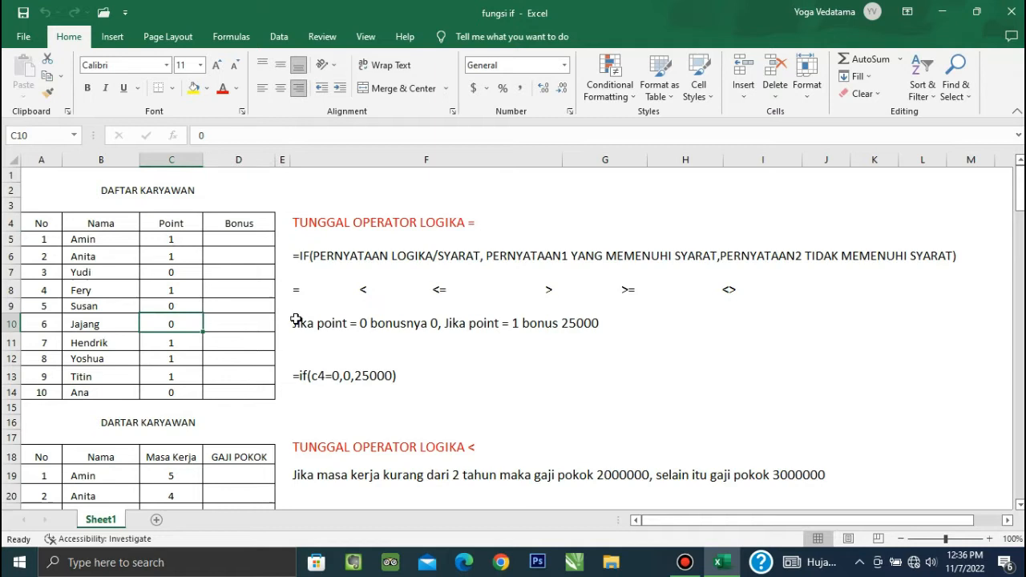
left_click(344, 330)
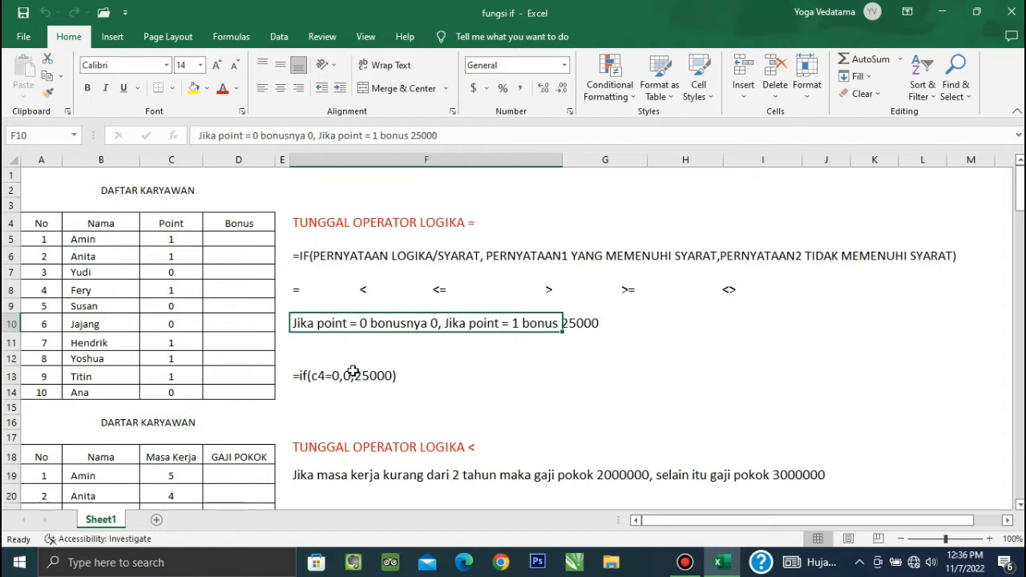
Enter the formula =IF(C5=0,0,25000) in cell D5 of the Bonus column
left_click(253, 240)
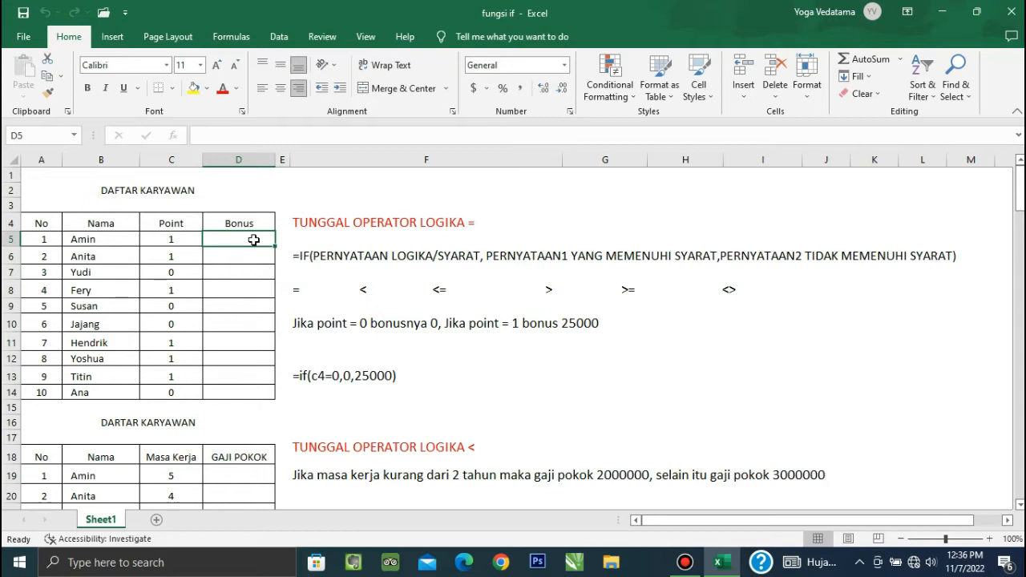
type("=")
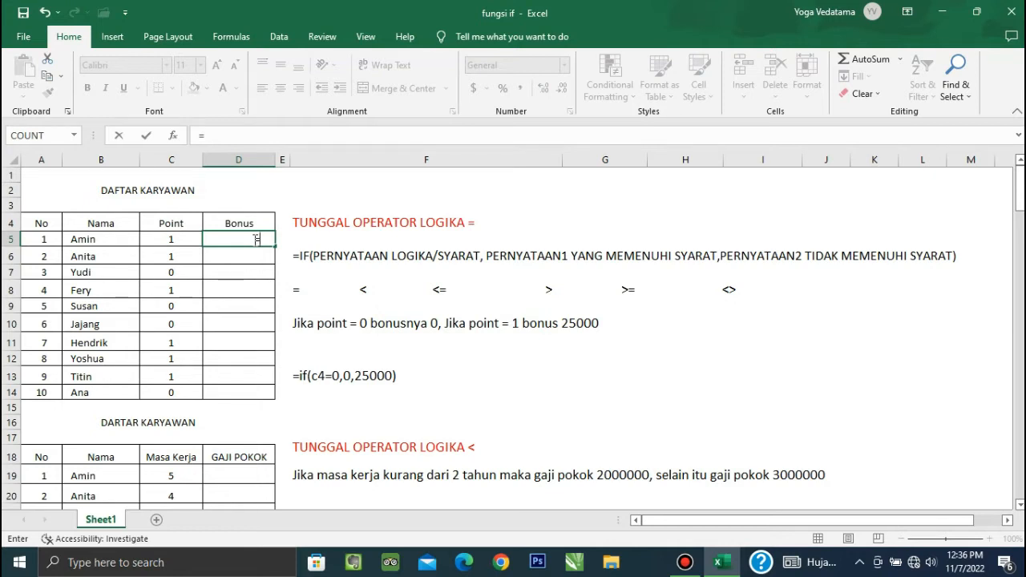
type("if")
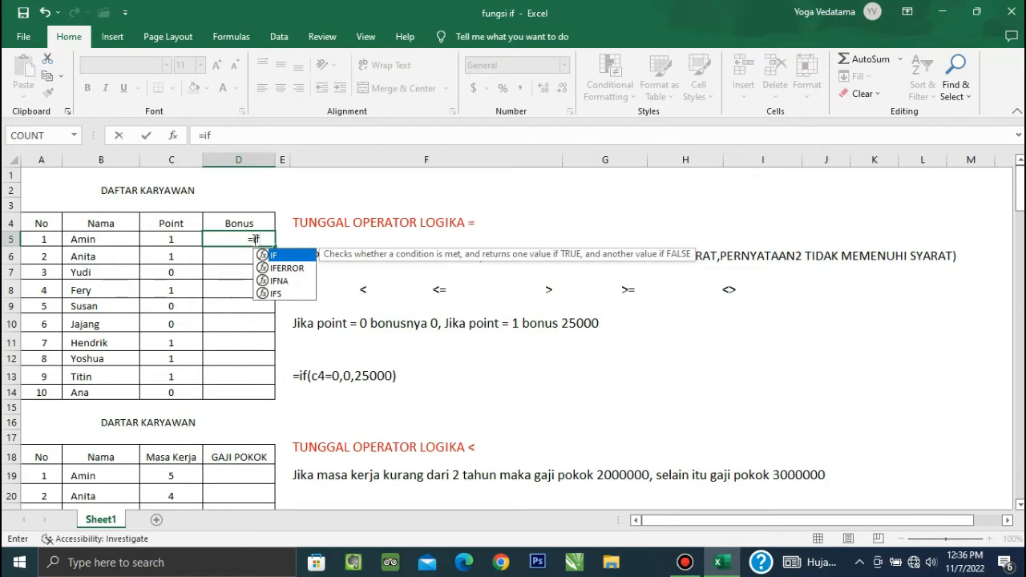
type("(")
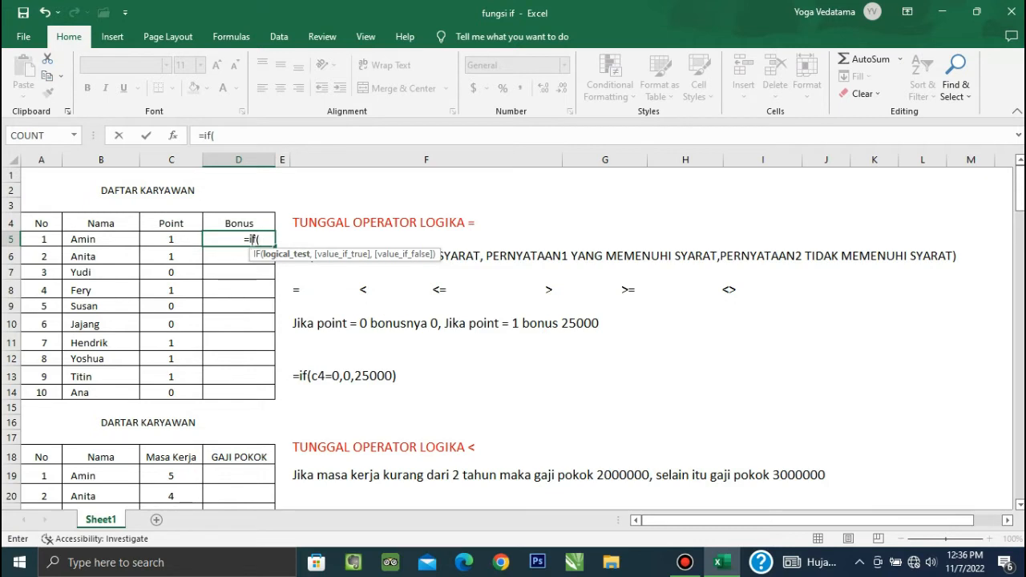
left_click(176, 238)
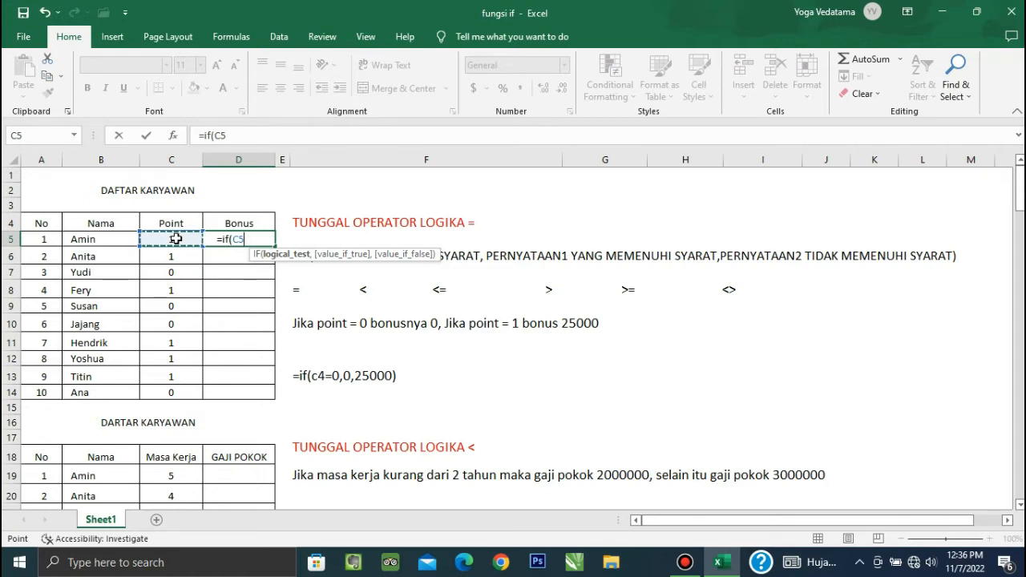
type("=")
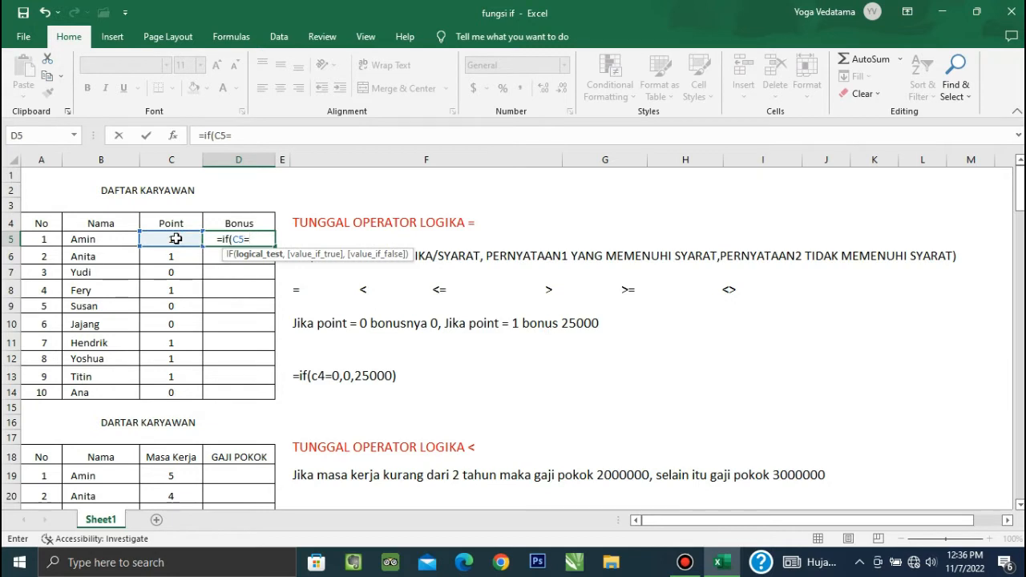
type("0,")
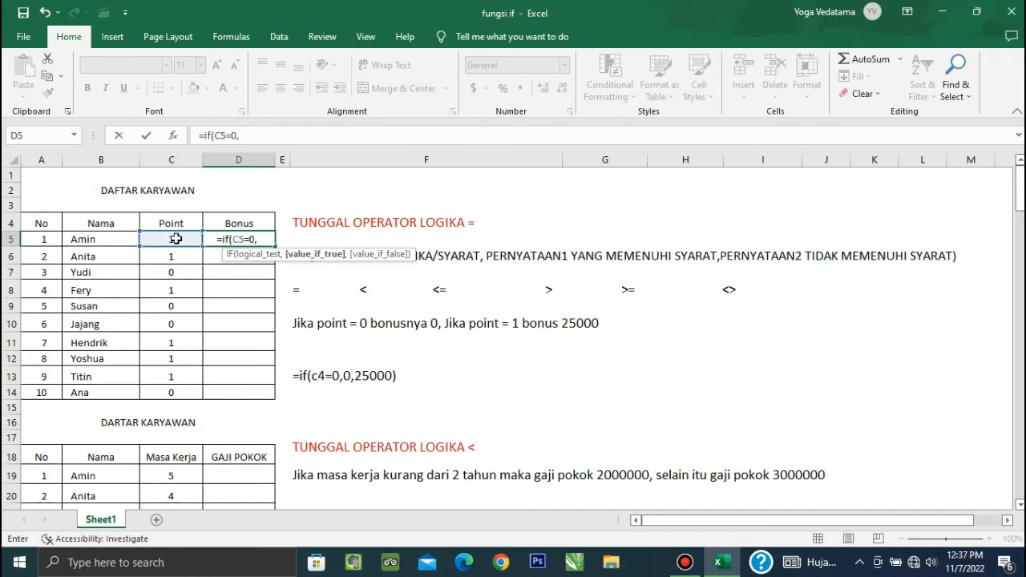
type("0")
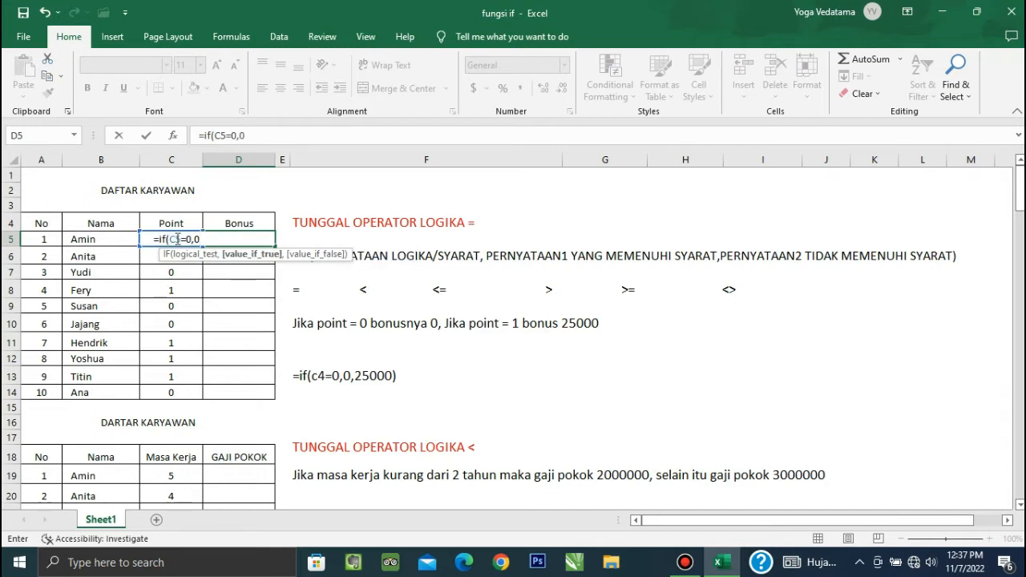
type(",")
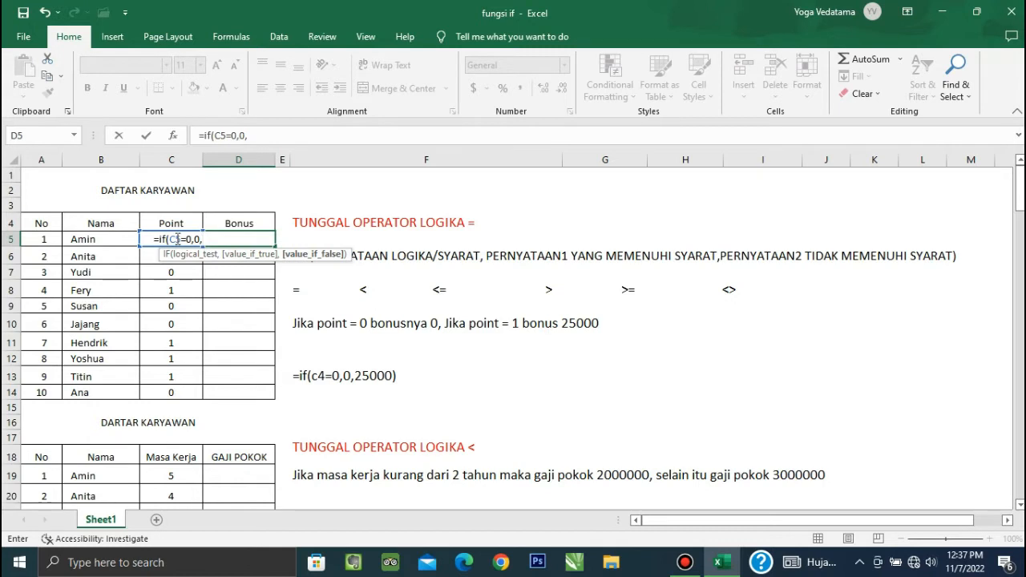
type("25000)")
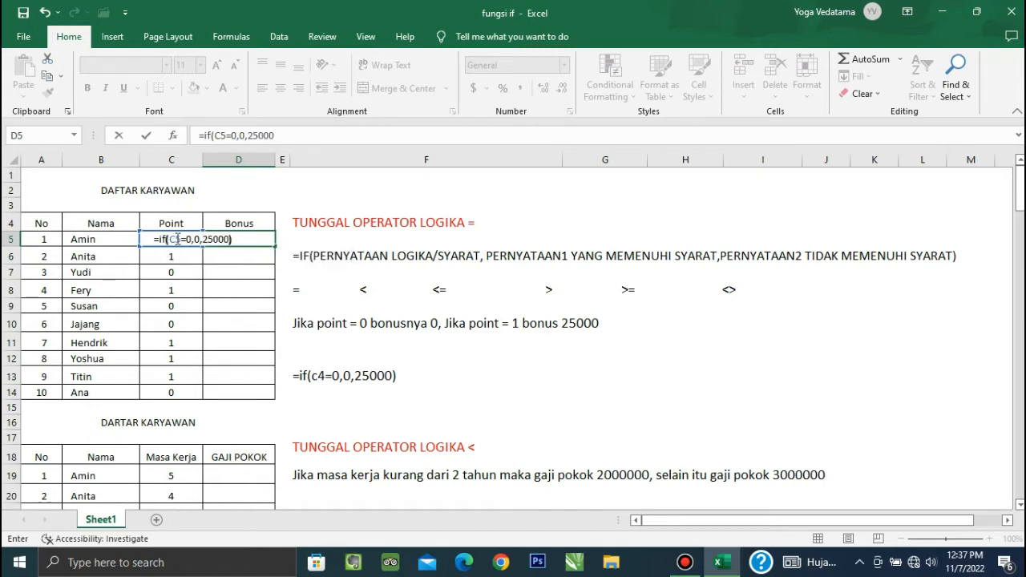
key("Return")
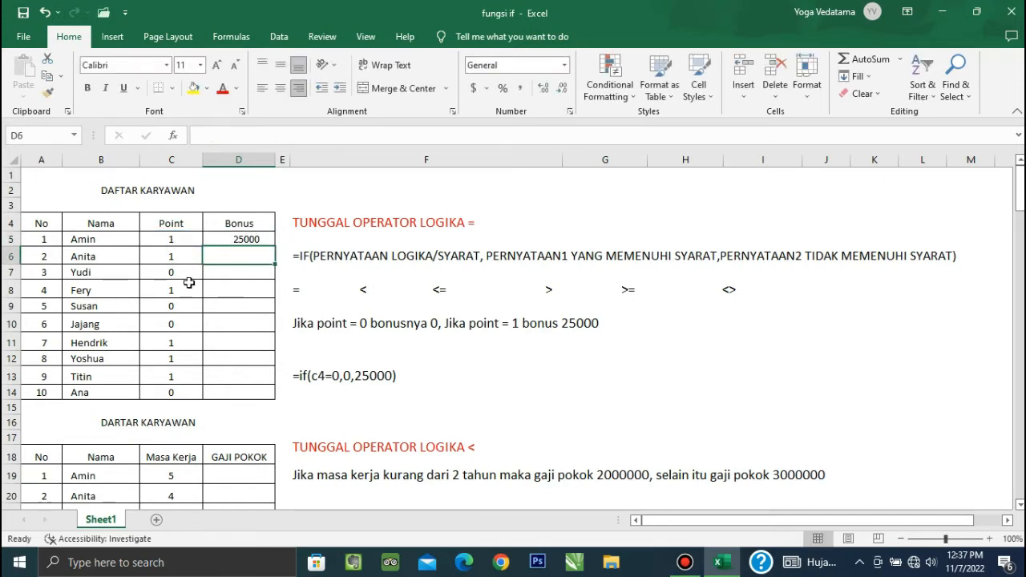
Try copying the bonus formula from D5 and pasting it into D6:D14, and undo the paste
left_click(181, 237)
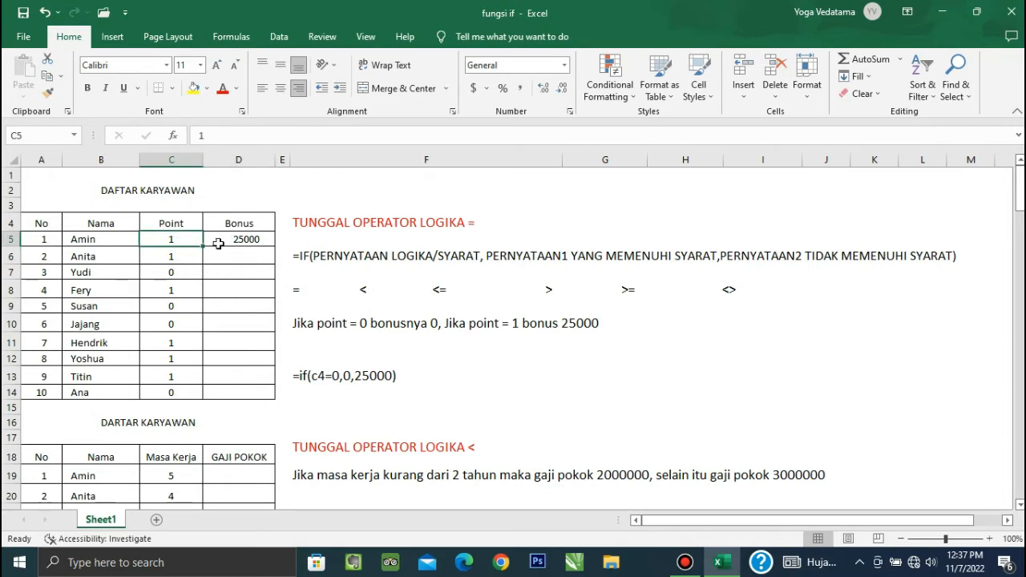
left_click(259, 240)
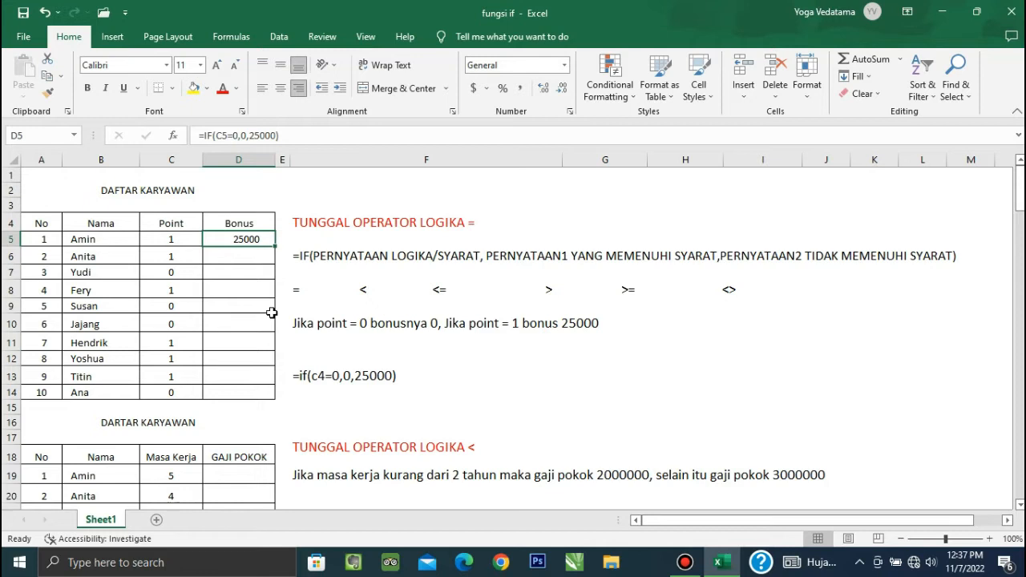
key("ctrl+c")
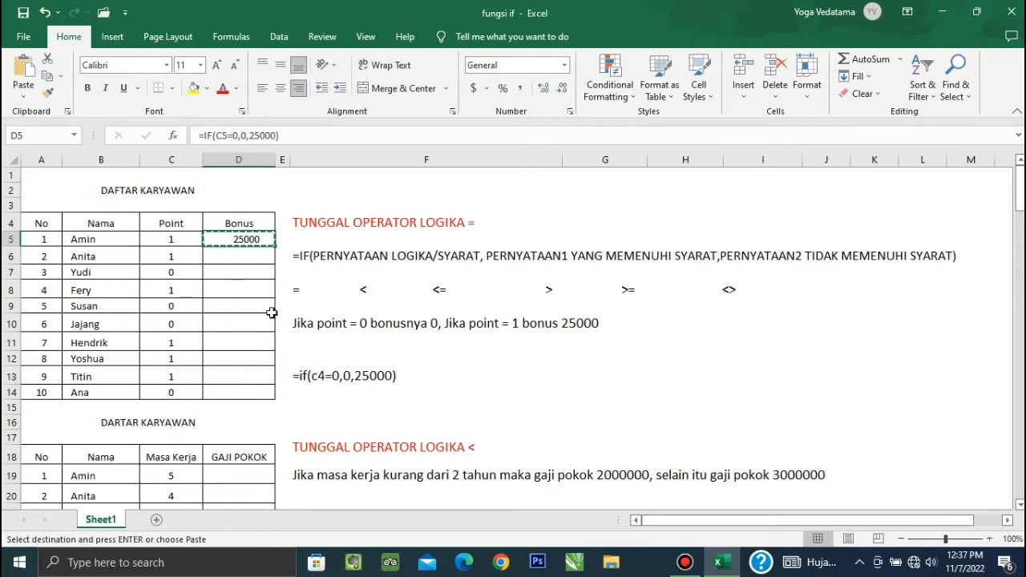
key("Down")
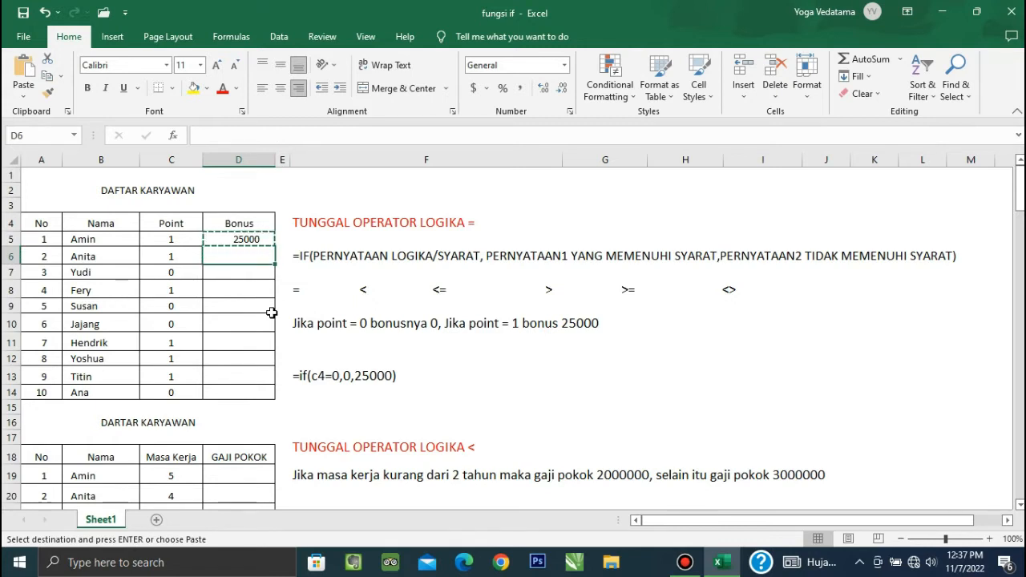
key("shift+Down")
key("shift+Down")
key("shift+Down")
key("shift+Down")
key("shift+Down")
key("shift+Down")
key("shift+Down")
key("shift+Down")
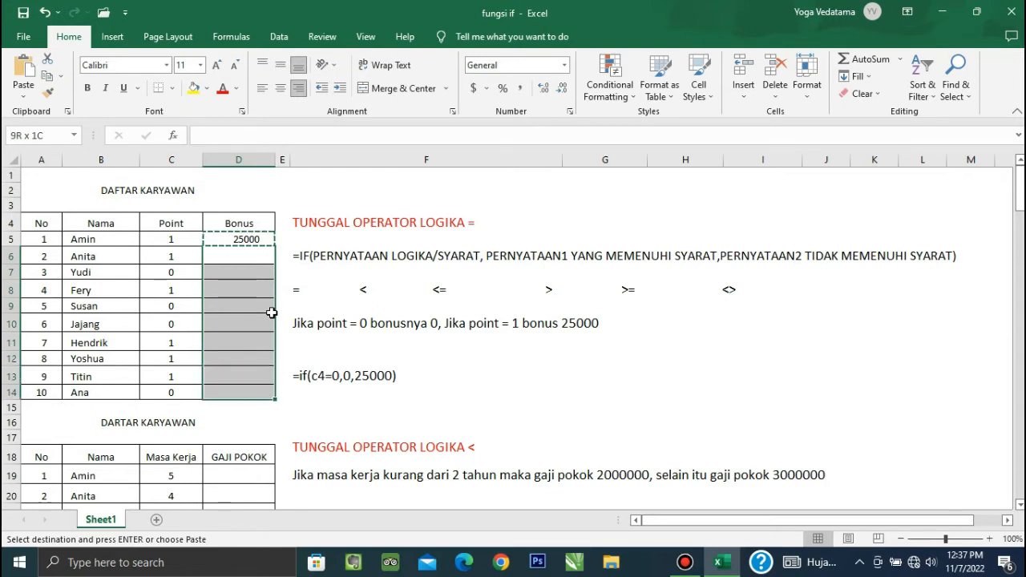
key("ctrl+v")
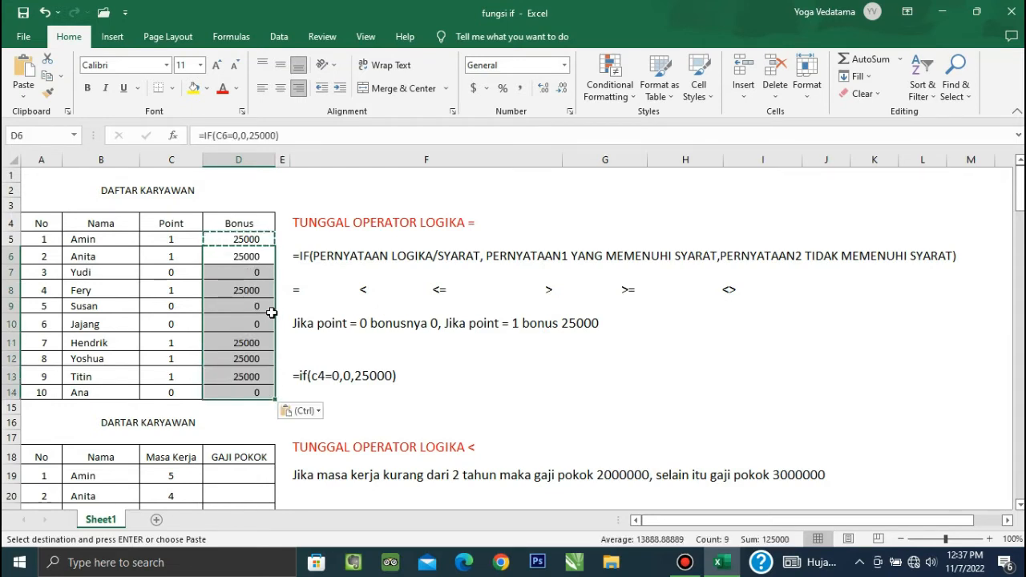
key("ctrl+z")
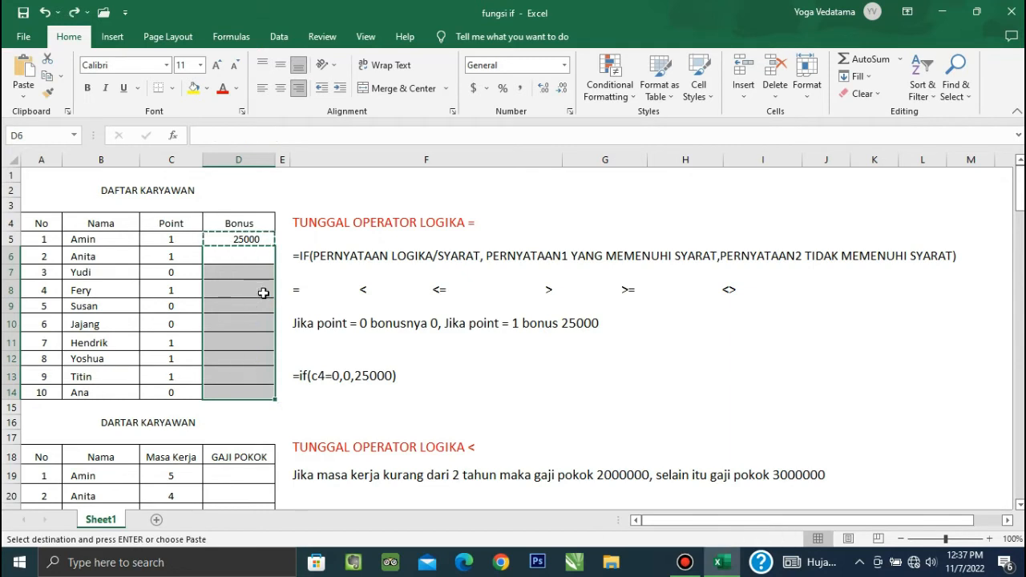
Fill the bonus formula in D5 down through D14 for all the employees
left_click(251, 238)
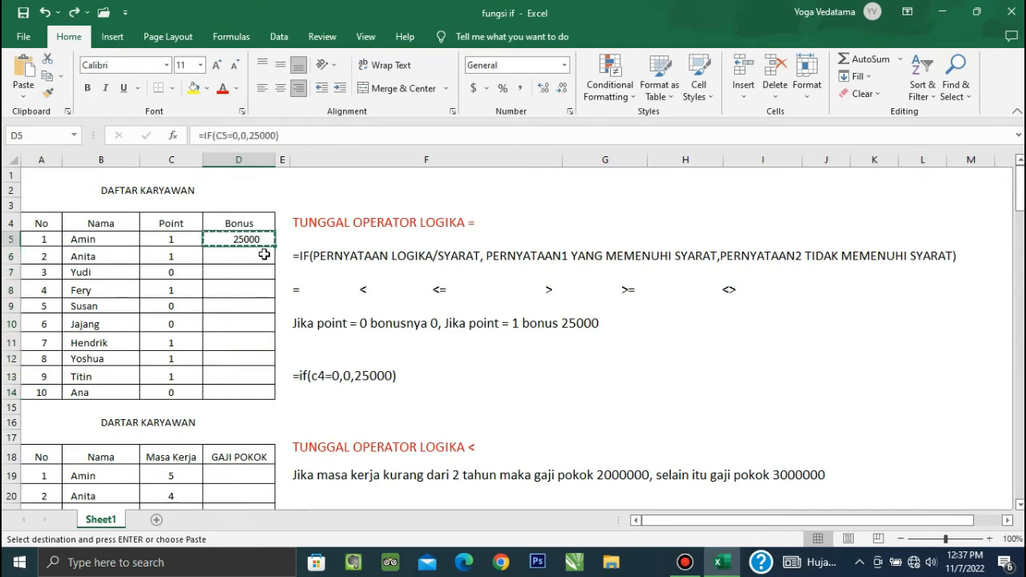
double_click(265, 255)
left_click(252, 238)
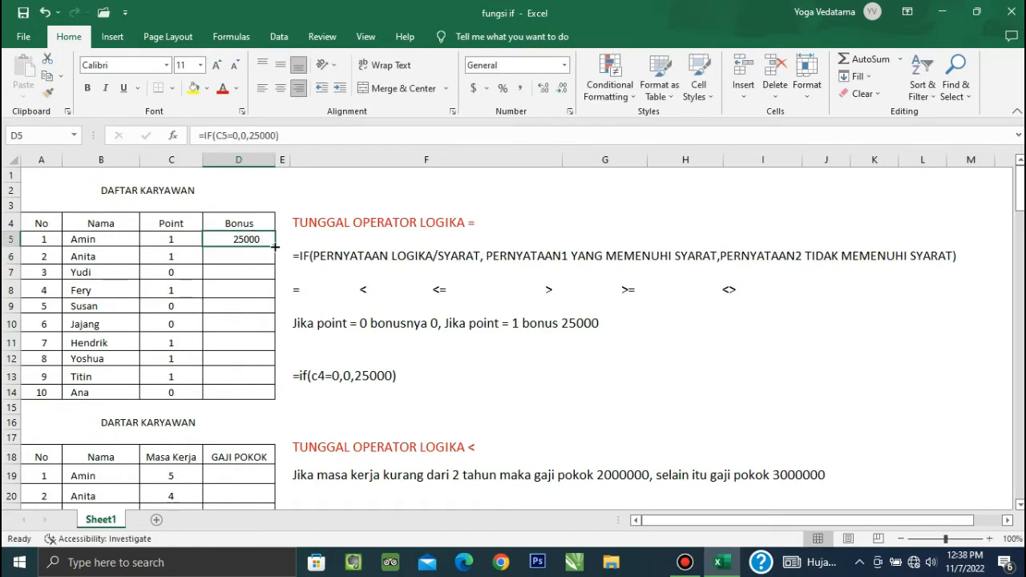
left_click_drag(274, 247, 283, 405)
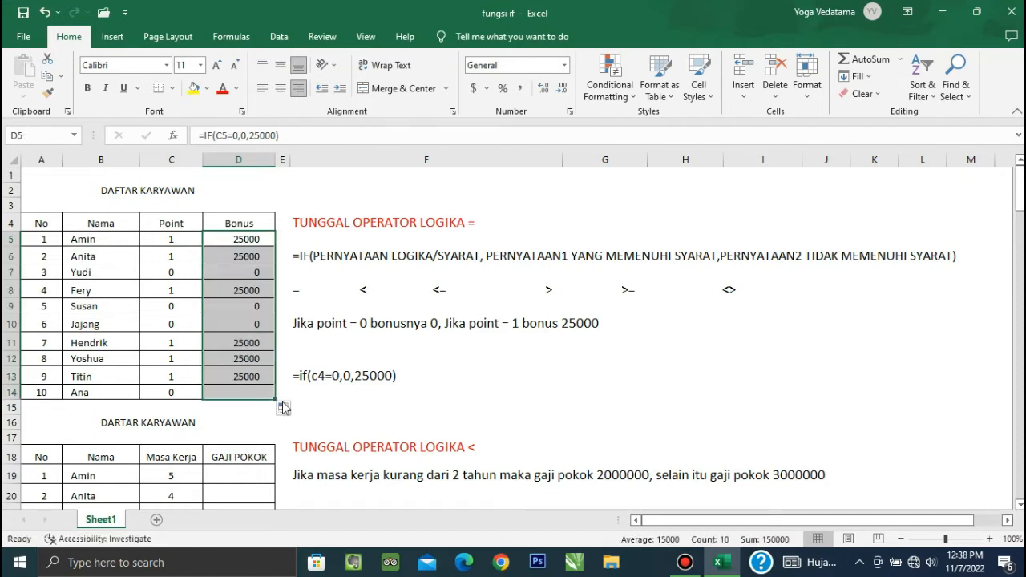
left_click(263, 410)
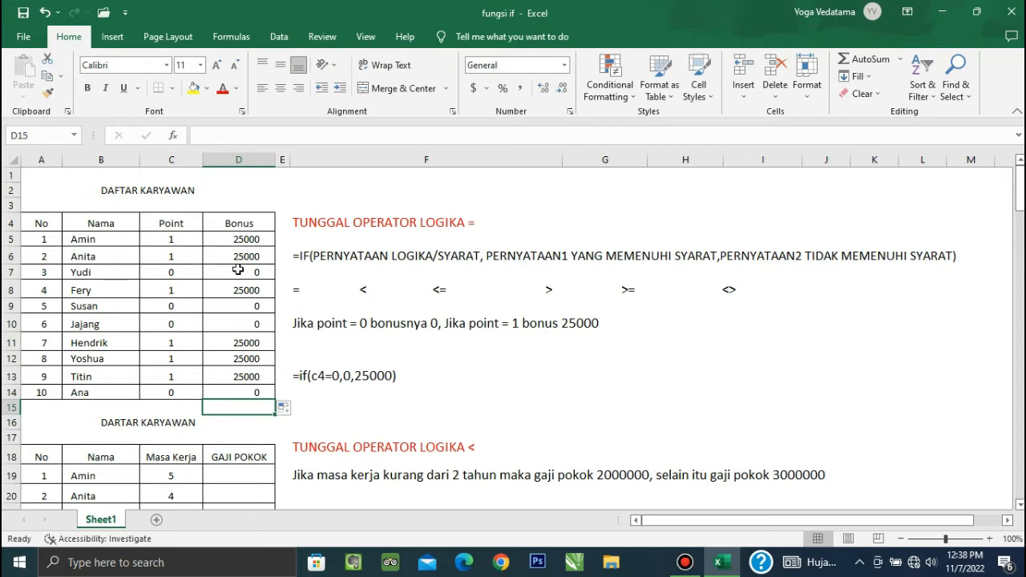
Compare each employee's Point value with the calculated Bonus, row by row from row 5 to row 12
left_click(183, 242)
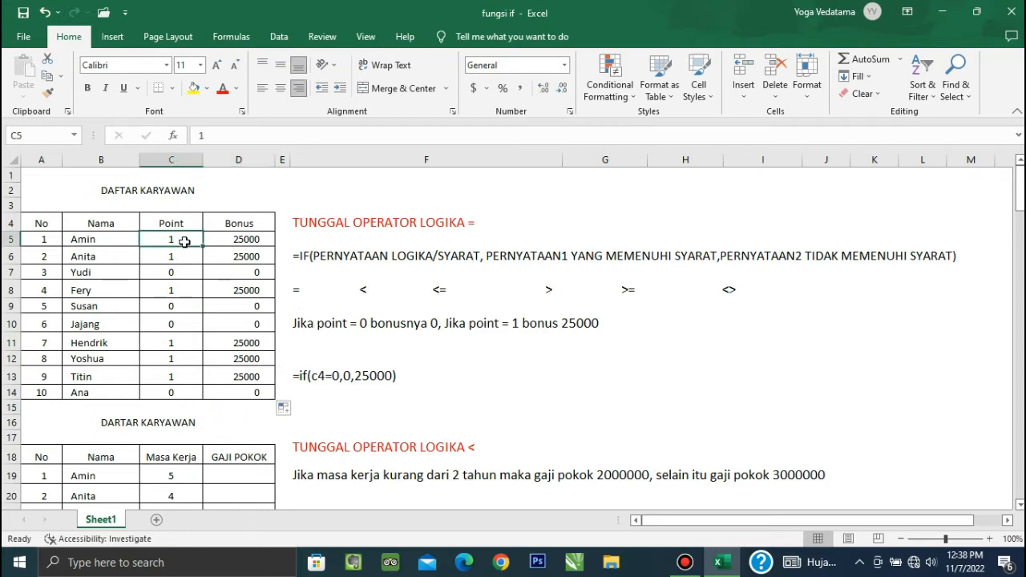
left_click(239, 240)
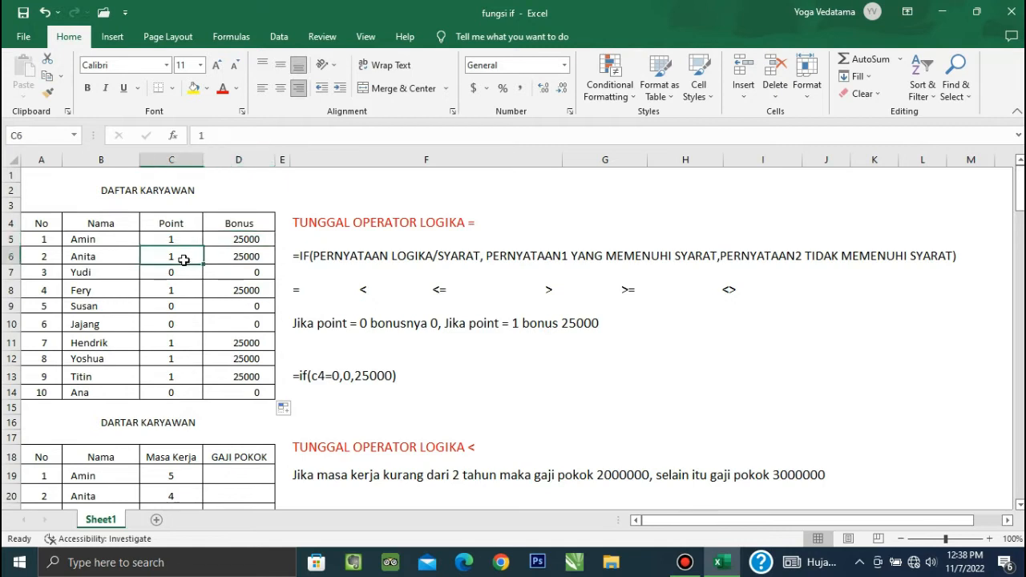
left_click(246, 257)
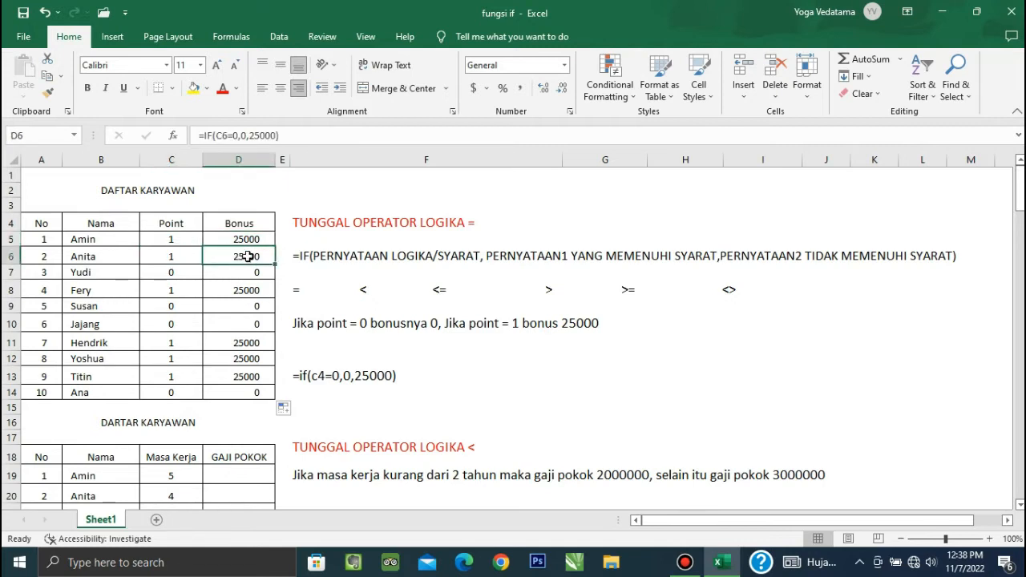
left_click(170, 274)
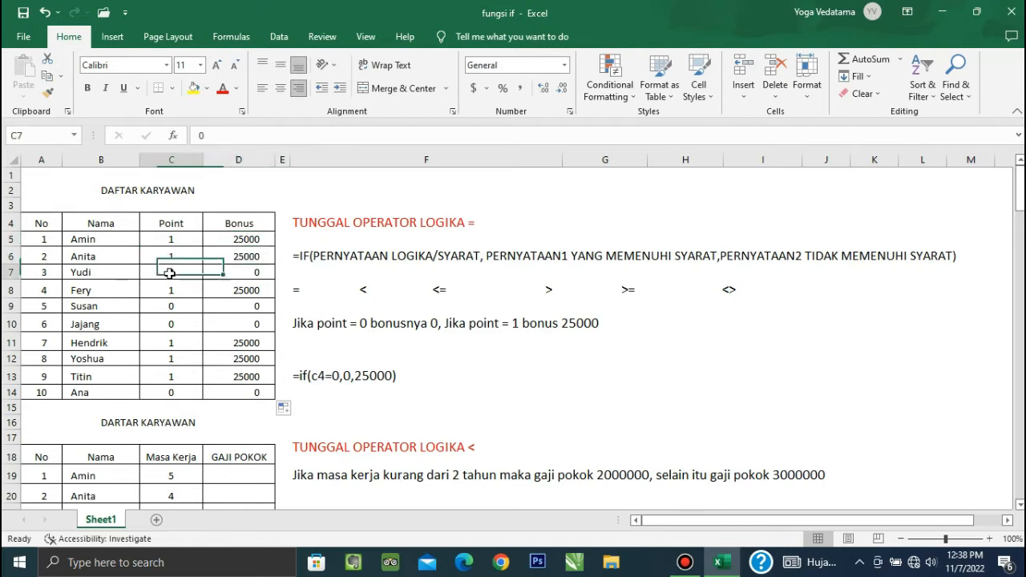
left_click(242, 272)
left_click(186, 290)
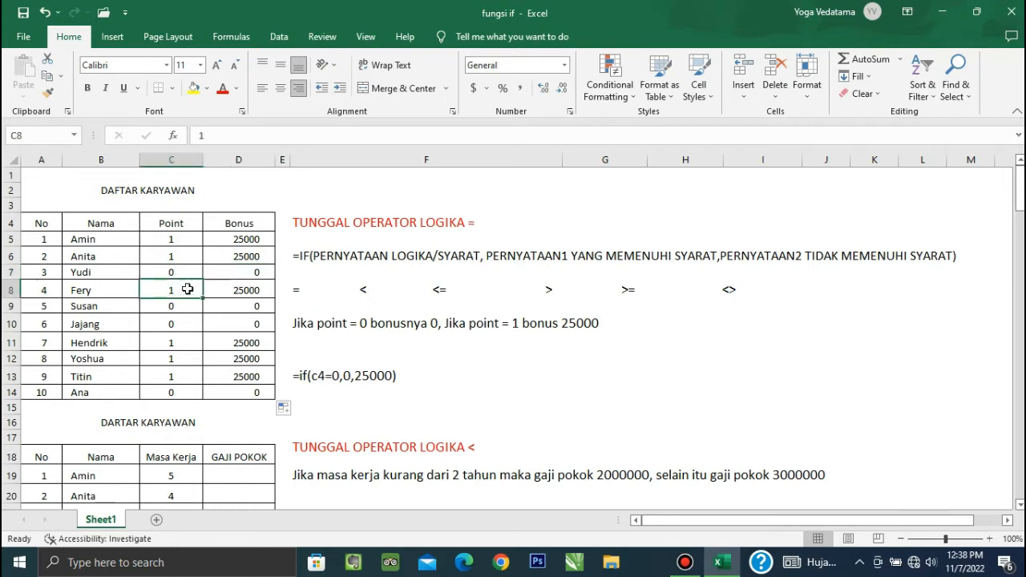
left_click(240, 290)
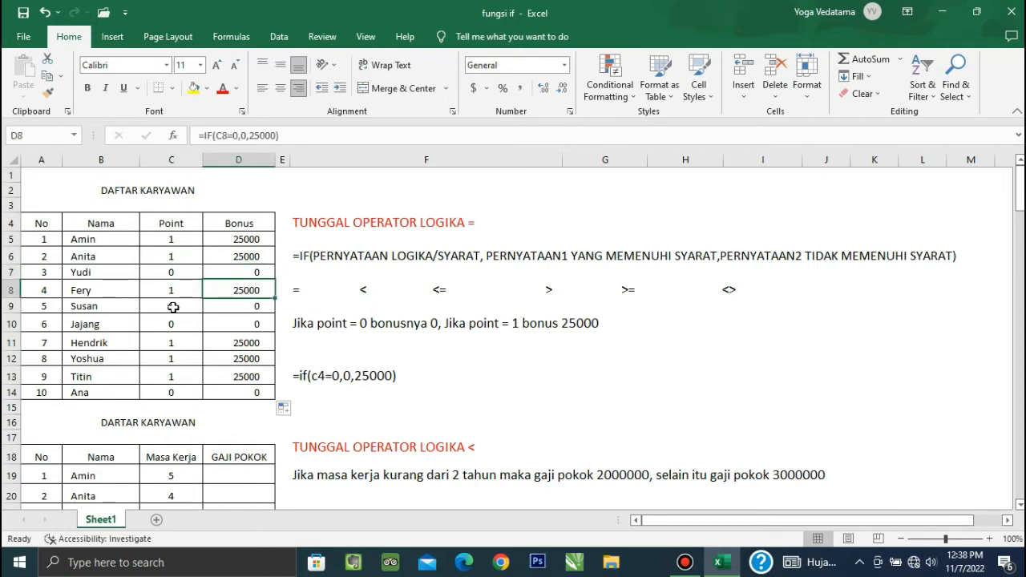
left_click(175, 310)
left_click(247, 312)
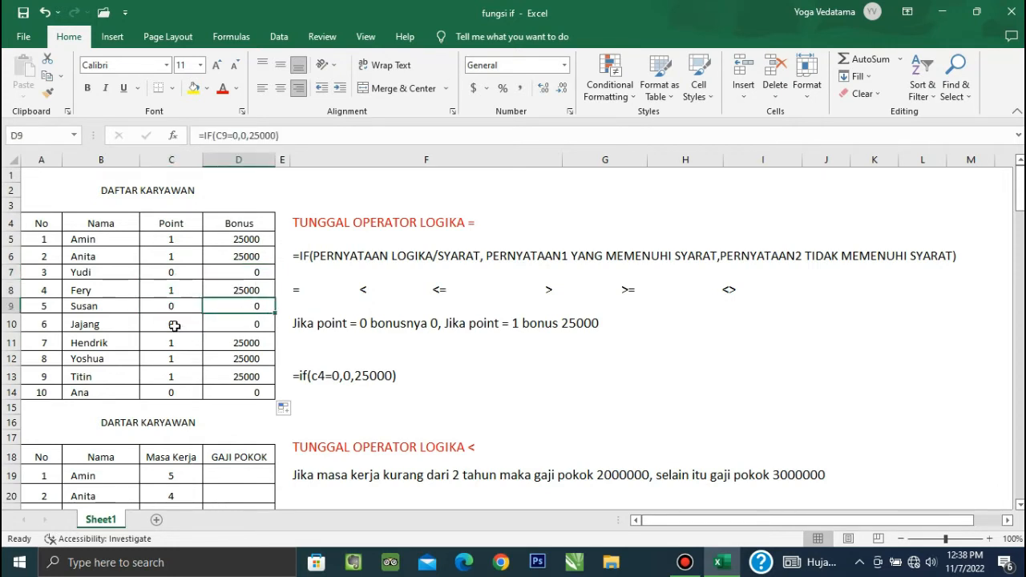
left_click(172, 325)
left_click(237, 323)
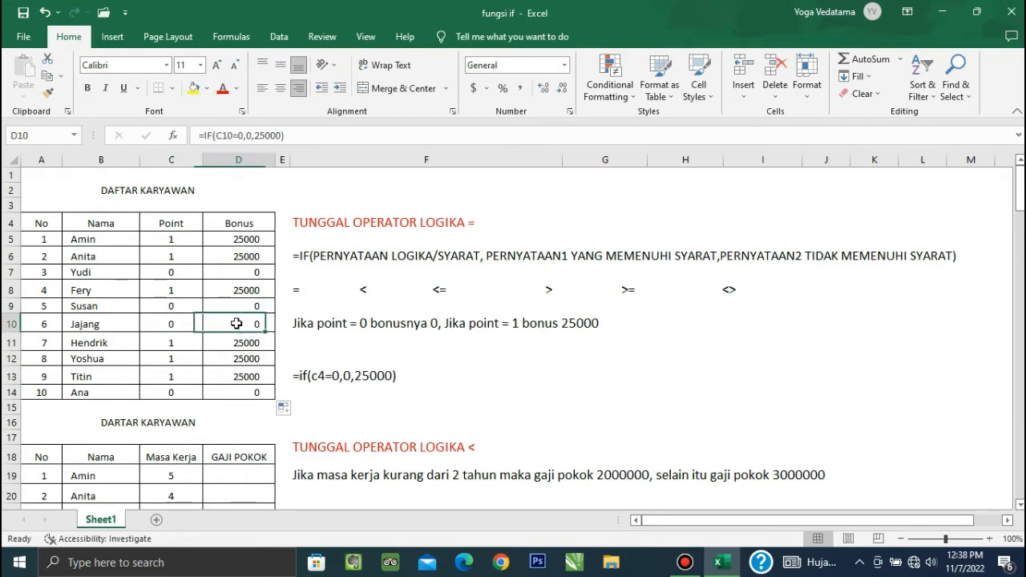
left_click(178, 341)
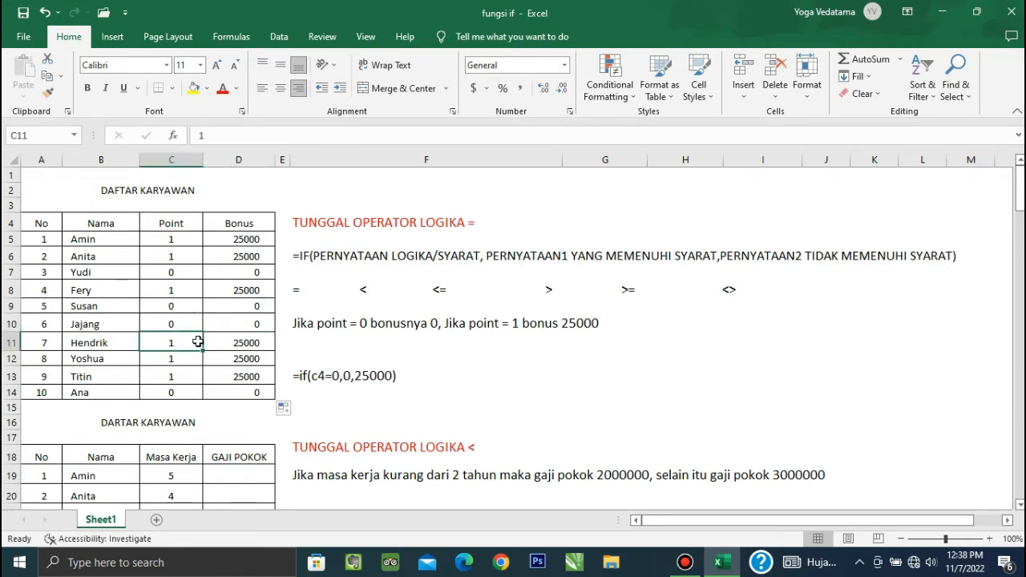
left_click(238, 341)
left_click(186, 358)
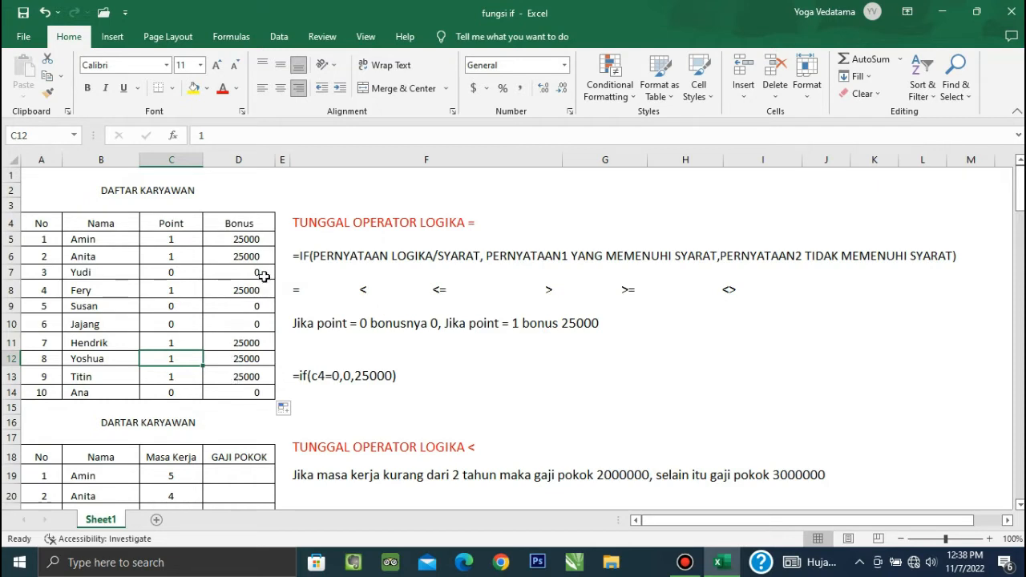
left_click(255, 239)
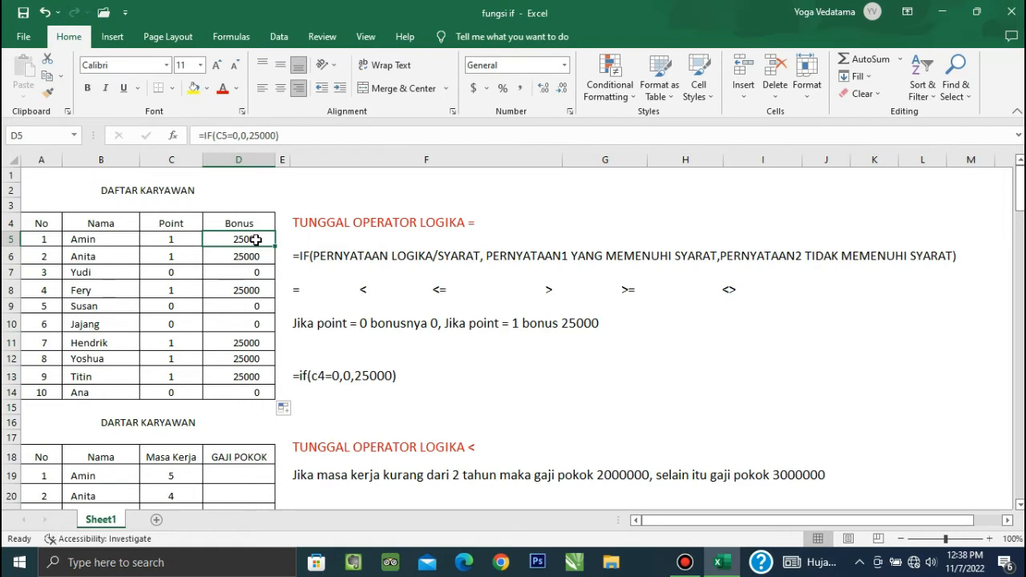
key("shift+Down")
key("shift+Down")
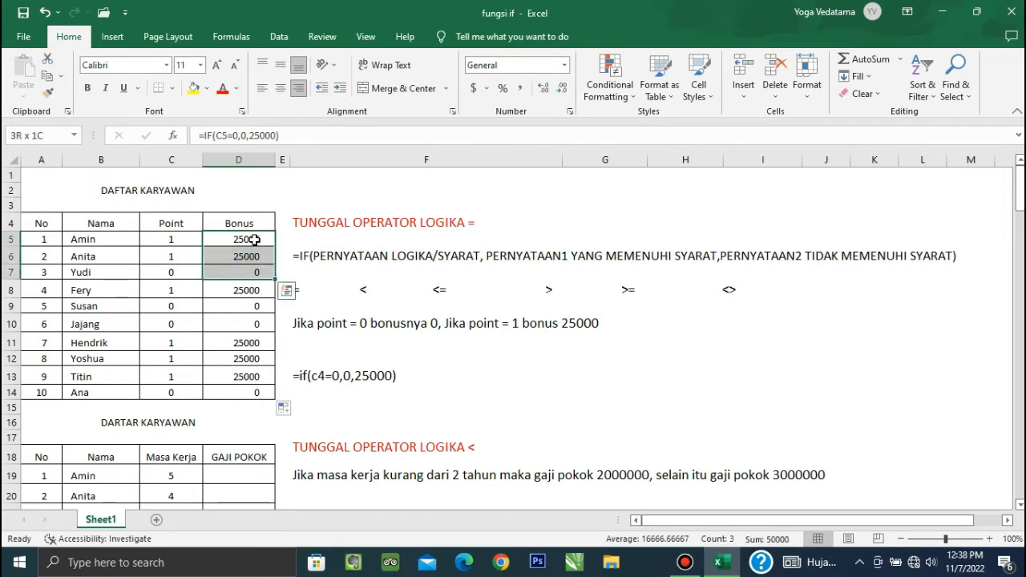
Apply the custom number format #,##0 to the Bonus values in D5:D14
left_click(254, 239)
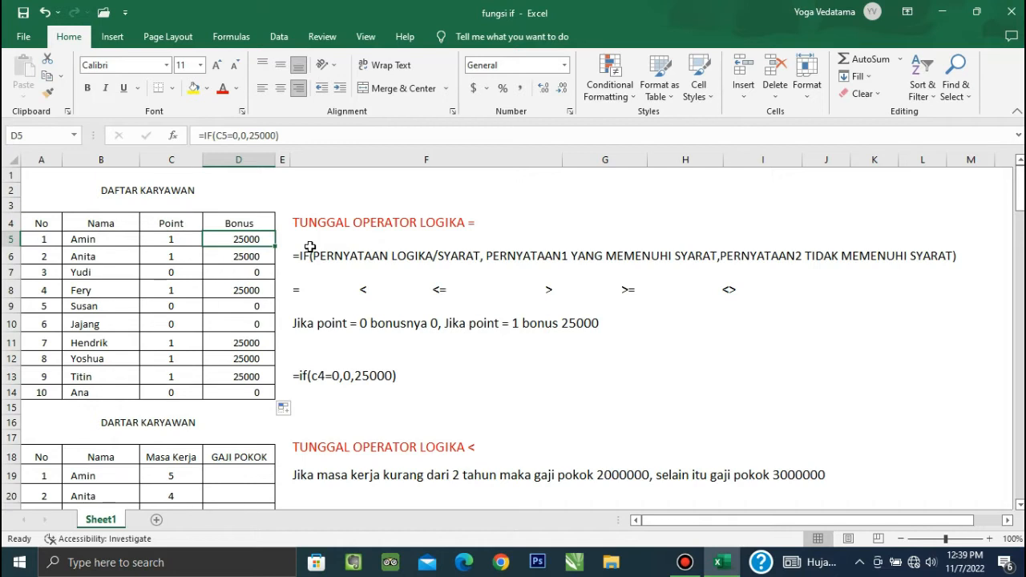
key("shift+Down")
key("shift+Down")
key("shift+Down")
key("shift+Down")
key("shift+Down")
key("shift+Down")
key("shift+Down")
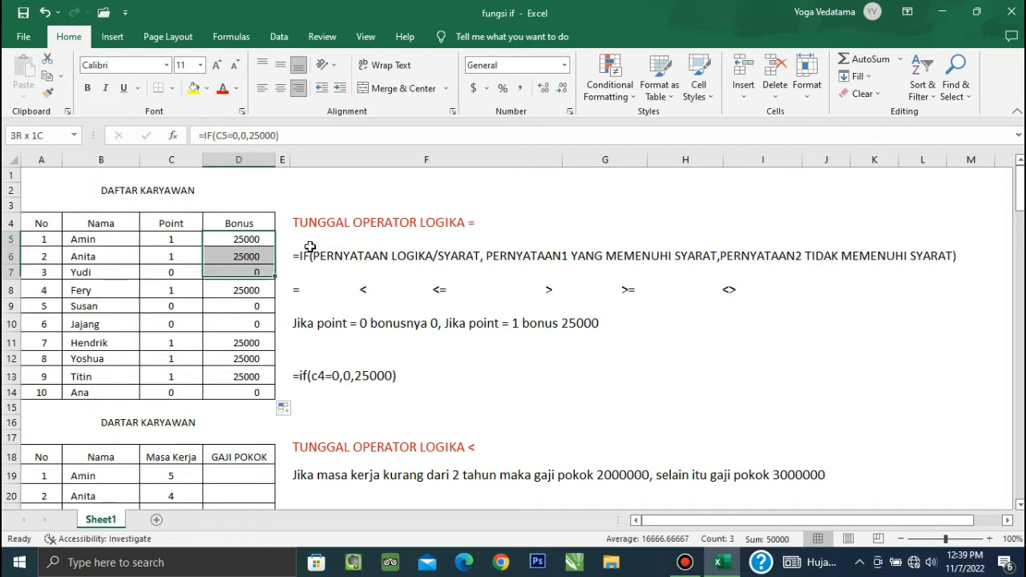
key("shift+Down")
key("shift+Down")
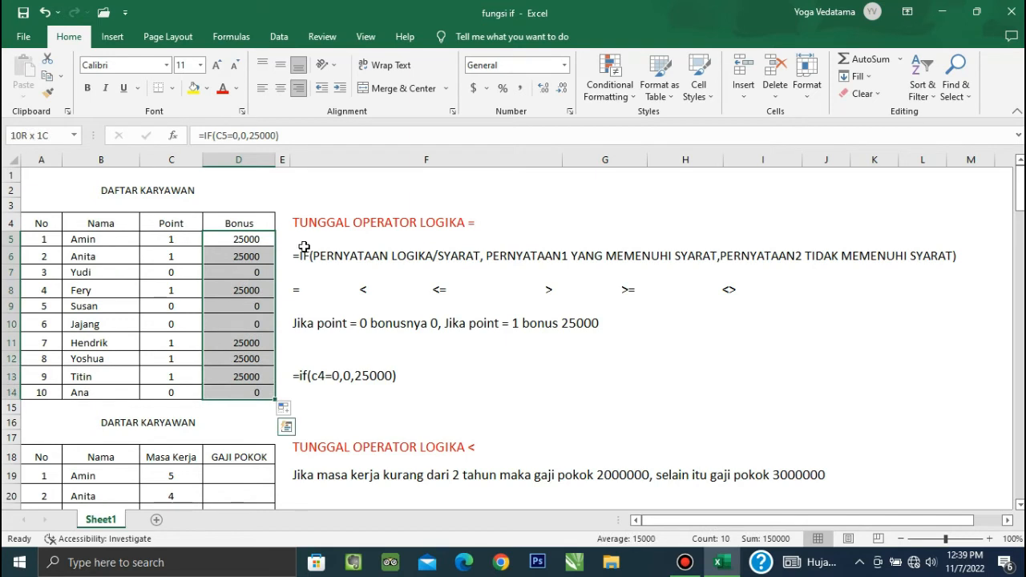
right_click(245, 240)
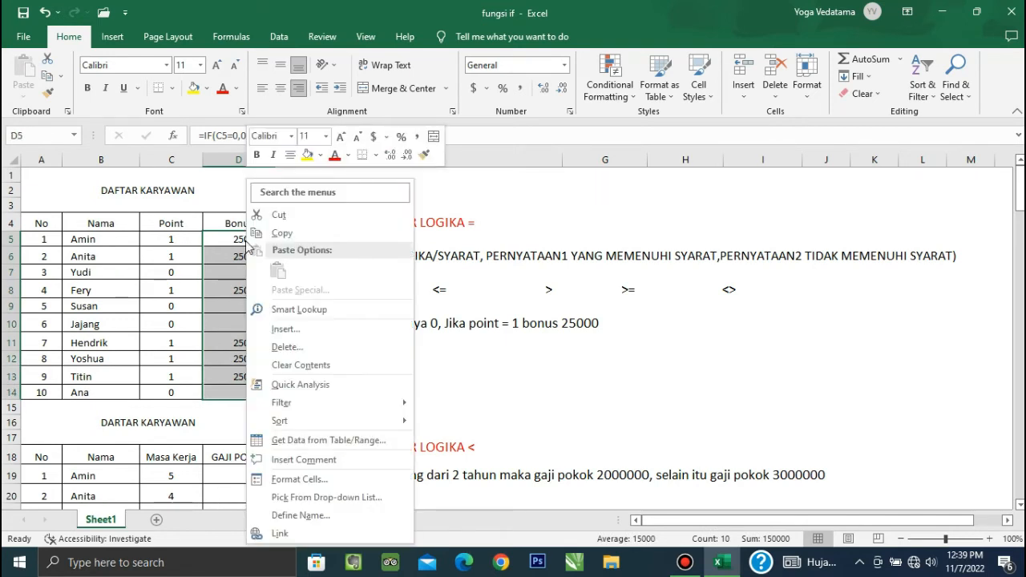
left_click(305, 478)
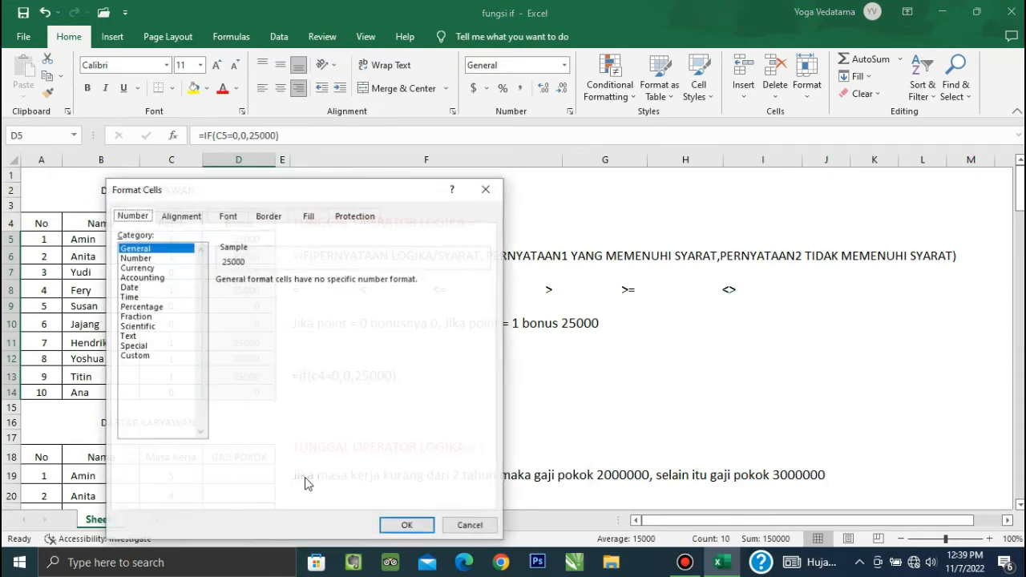
left_click(155, 358)
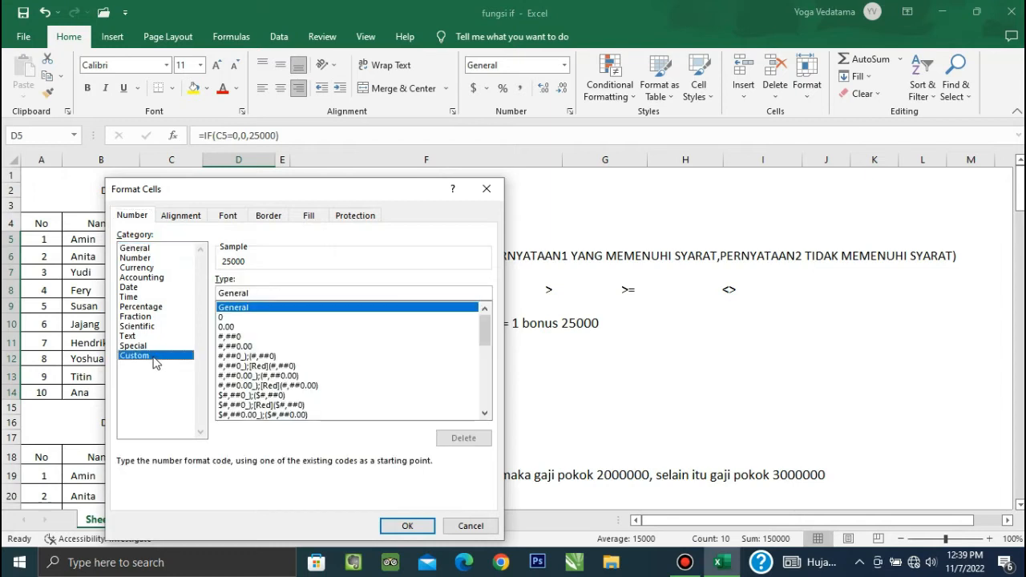
left_click(245, 336)
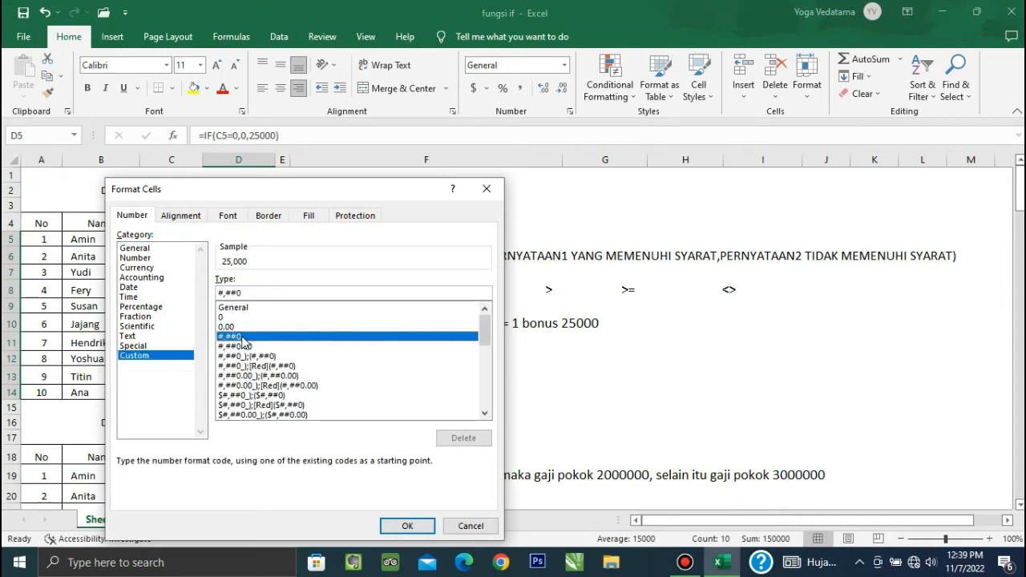
left_click(406, 528)
left_click(264, 373)
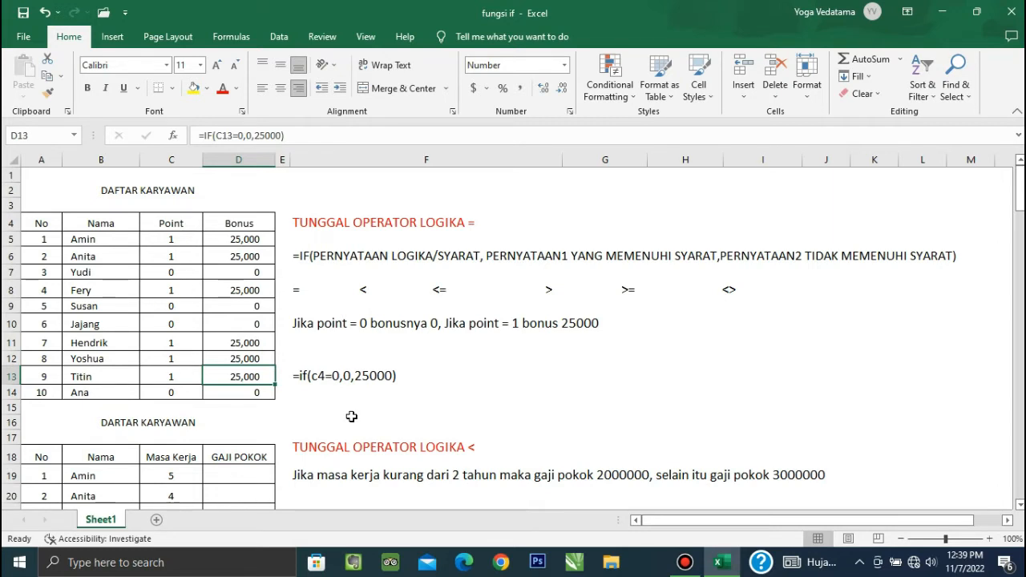
Examine the DARTAR KARYAWAN table, the less-than rule for GAJI POKOK beside it and the sample IF formula below the rule
left_click(350, 458)
key("Down")
key("Down")
key("Down")
key("Down")
key("Down")
key("Down")
key("Down")
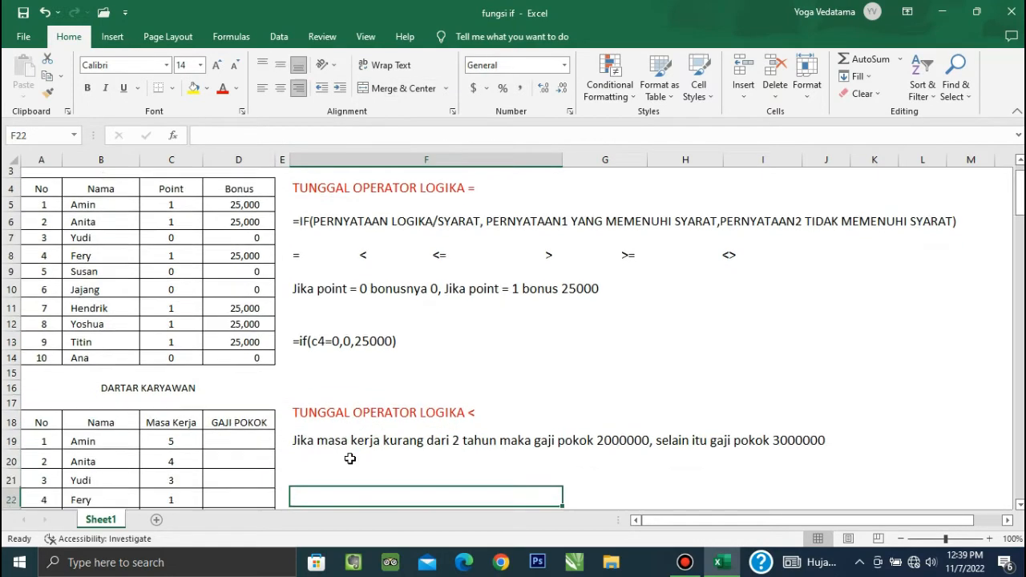
key("Down")
key("Down")
key("Down")
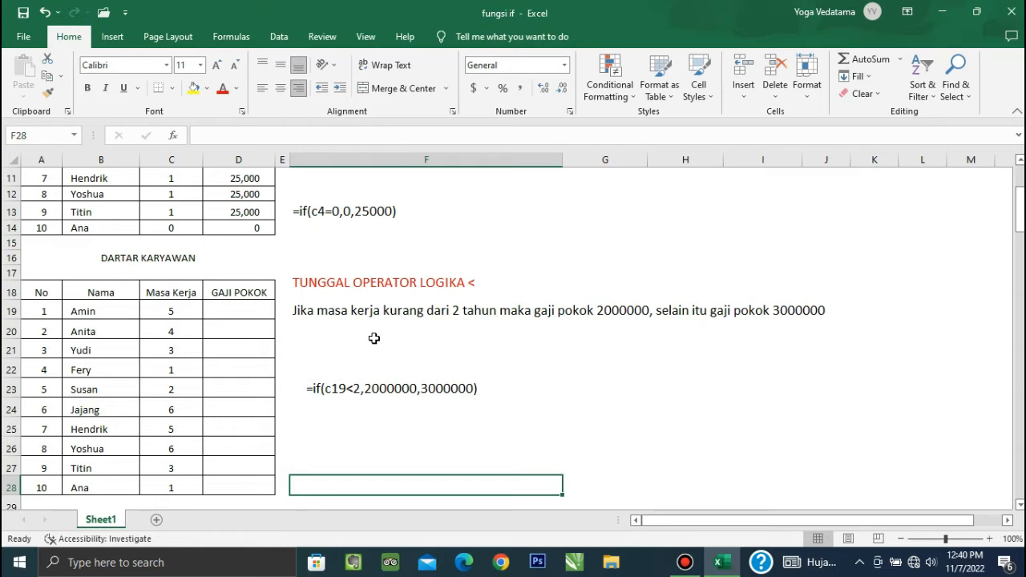
Enter the formula =IF(C19<2,2000000,3000000) in cell D19 of the GAJI POKOK column
left_click(253, 311)
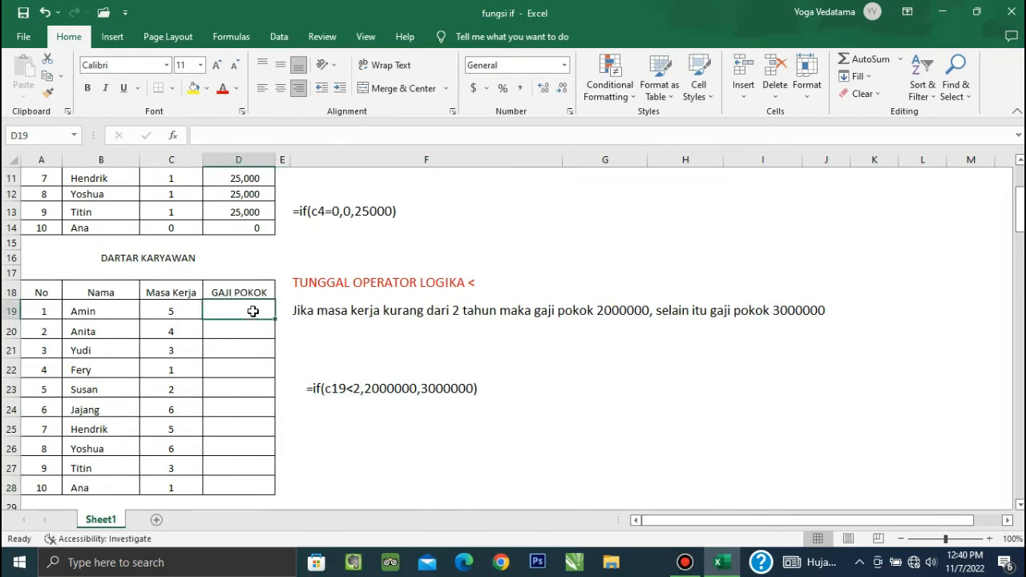
type("=")
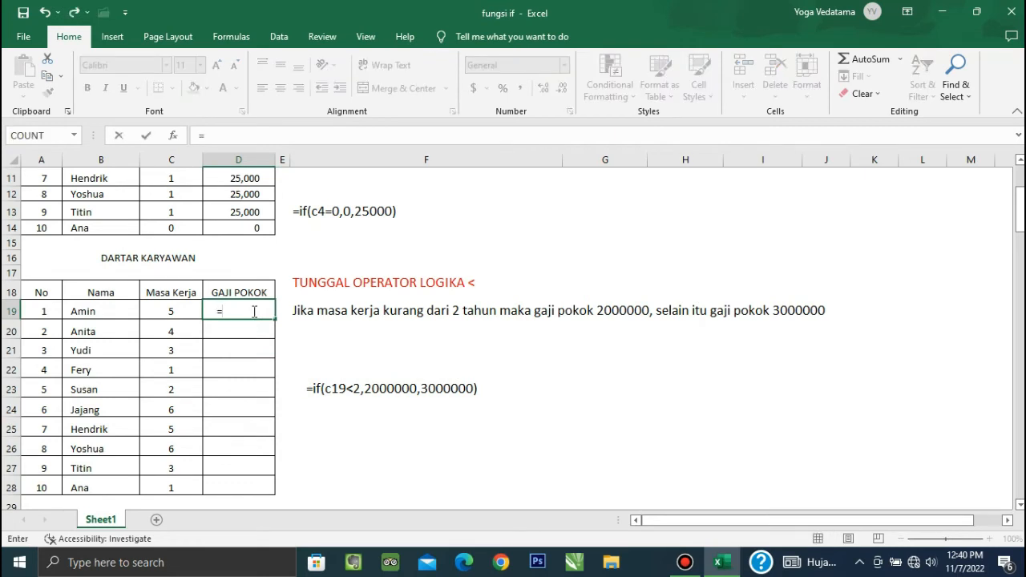
type("if(")
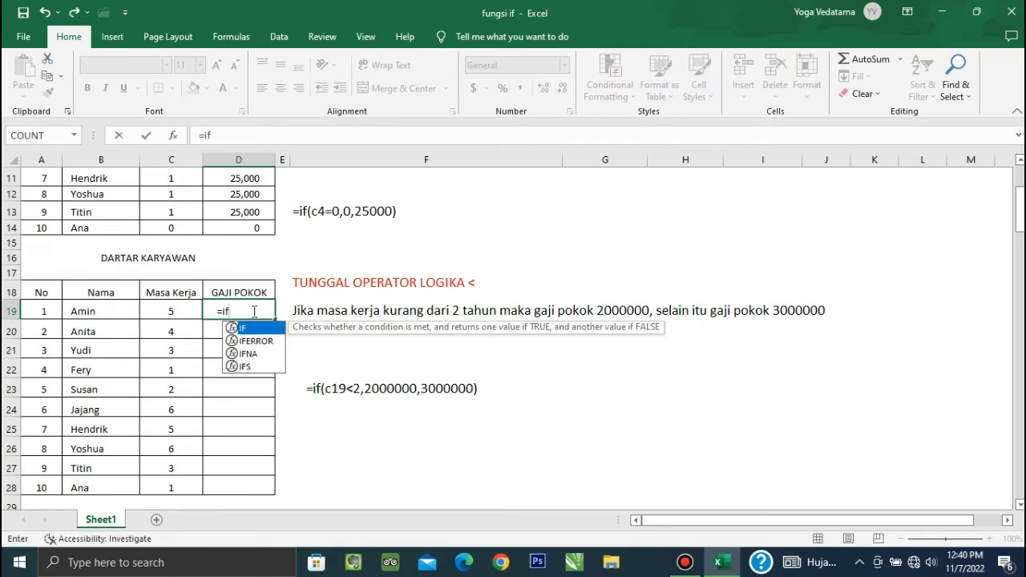
left_click(182, 310)
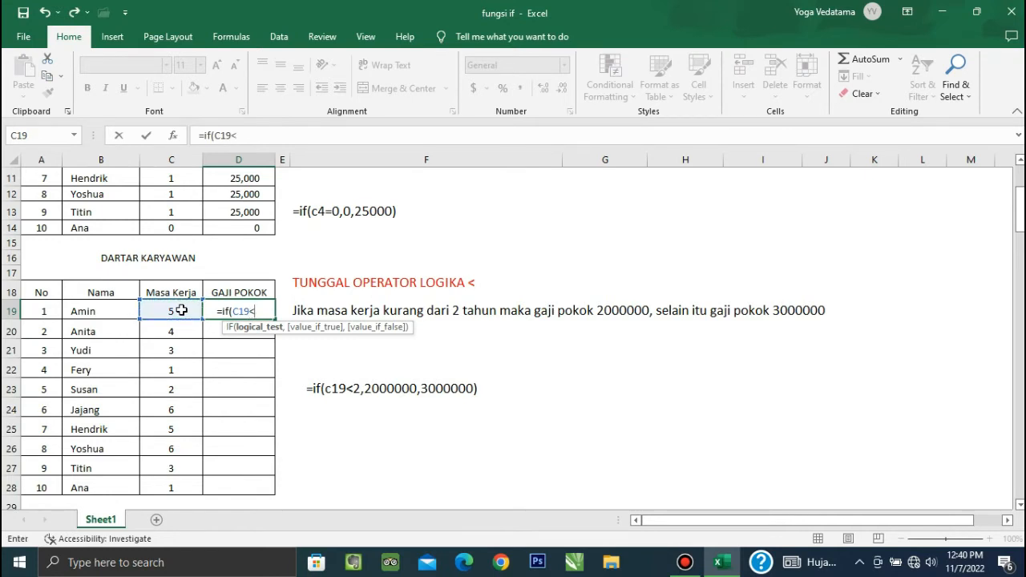
type("<2,")
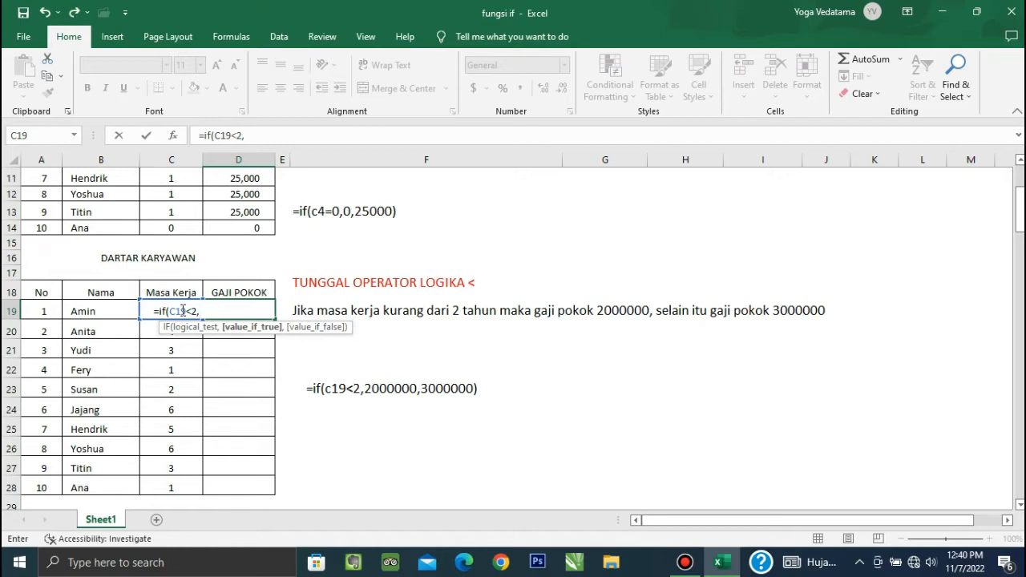
type("2000000,")
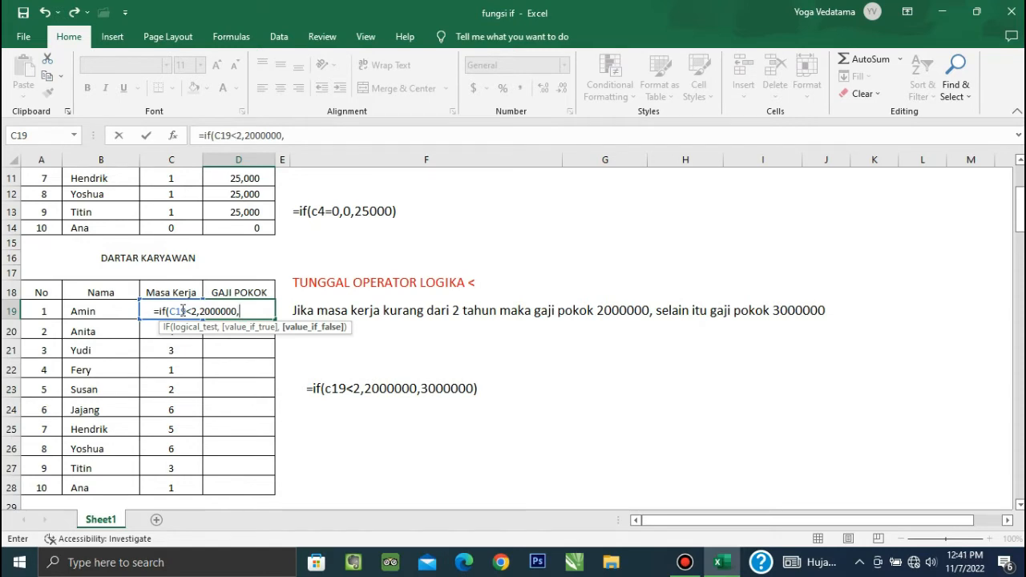
type("300")
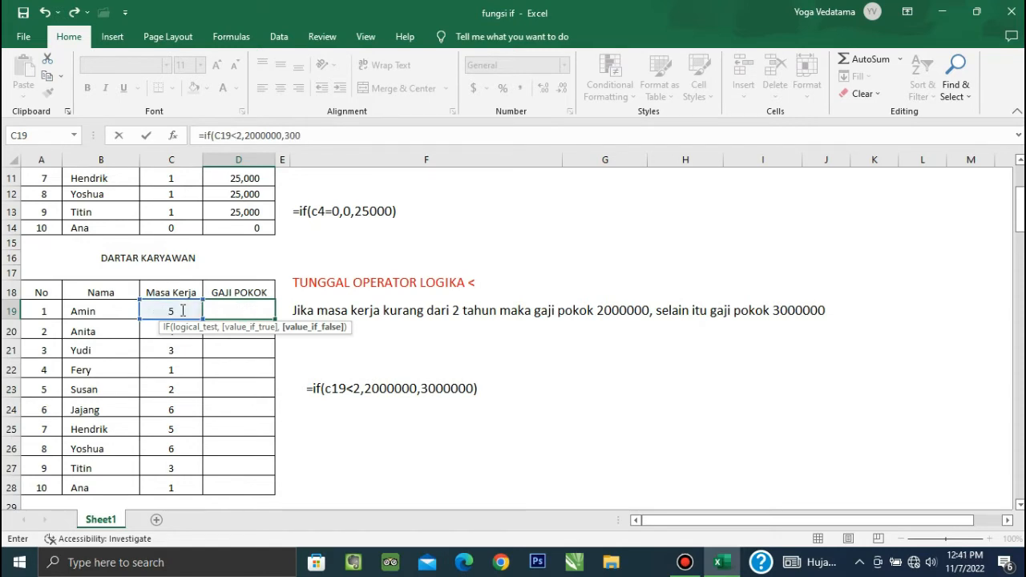
type("0000)")
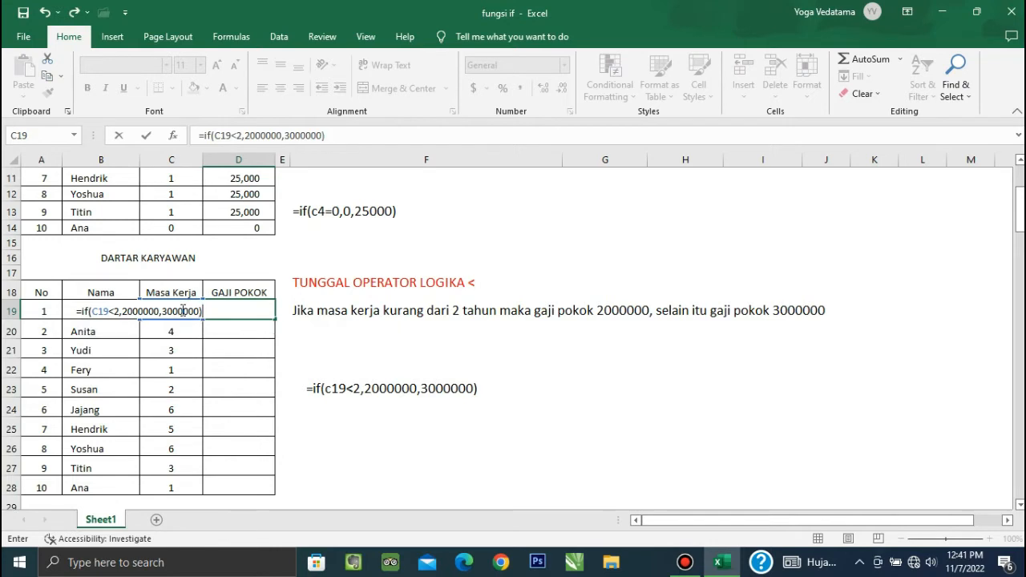
key("Return")
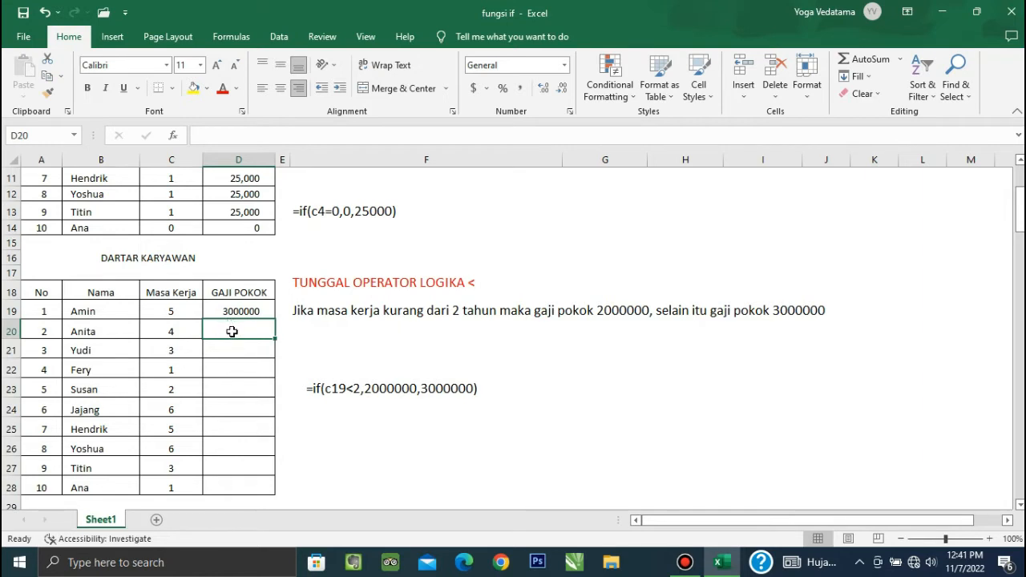
Fill the IF formula in D19 down the GAJI POKOK column to D28
left_click(186, 315)
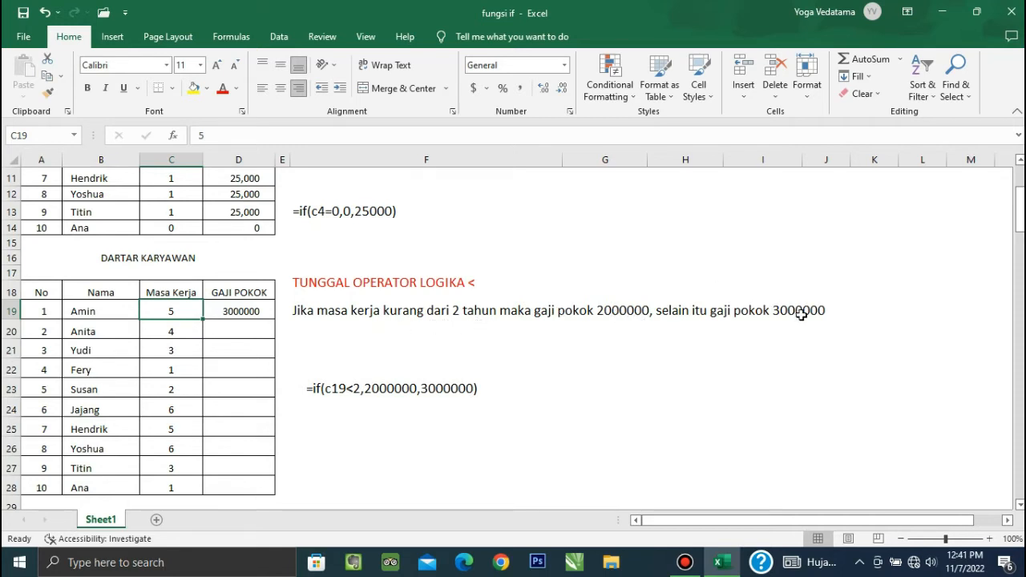
left_click(233, 311)
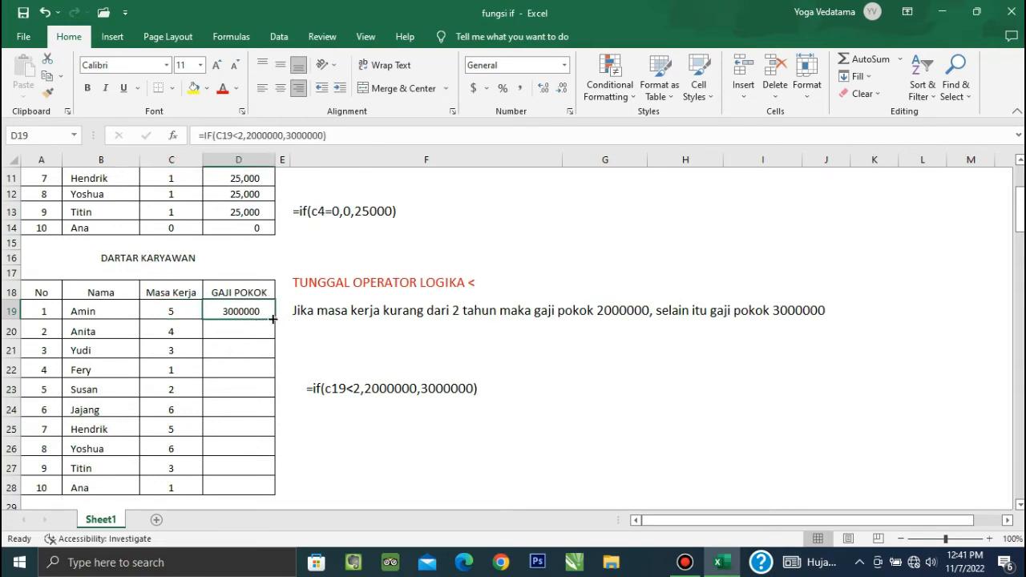
left_click_drag(274, 318, 276, 498)
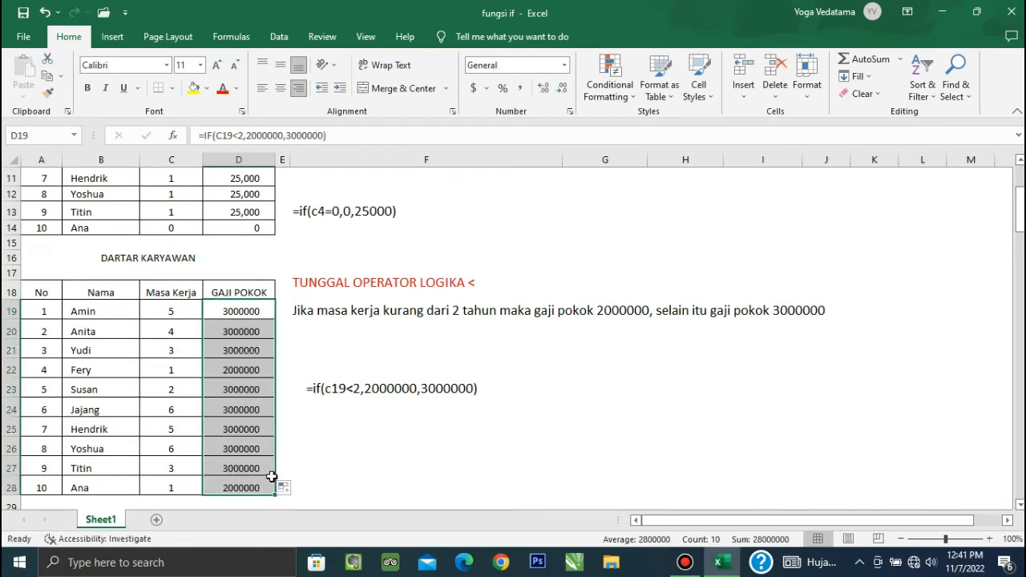
Check several calculated GAJI POKOK values in D21:D28 against the Masa Kerja values and the less-than rule in F19
left_click(260, 471)
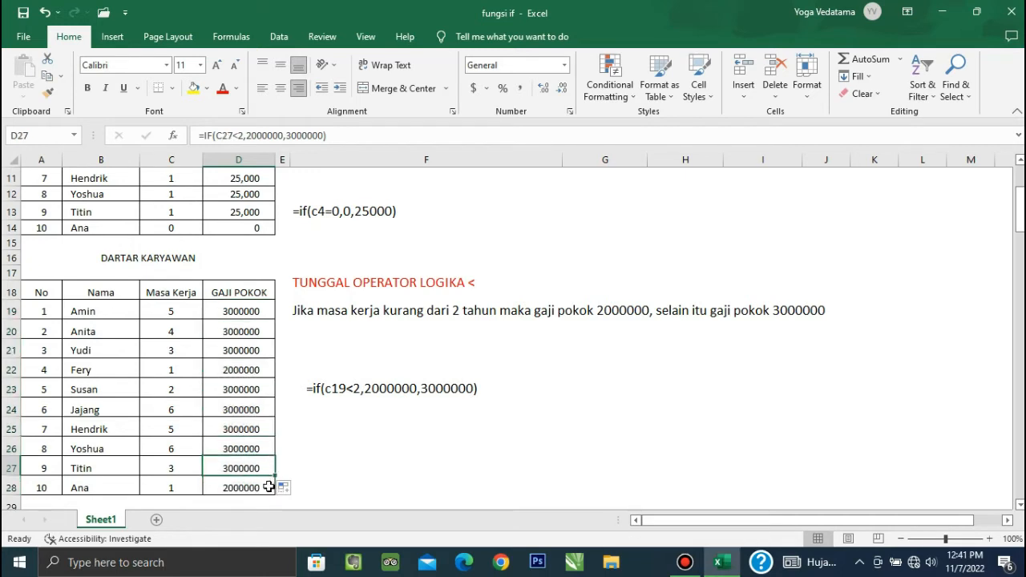
left_click(178, 488)
left_click(242, 488)
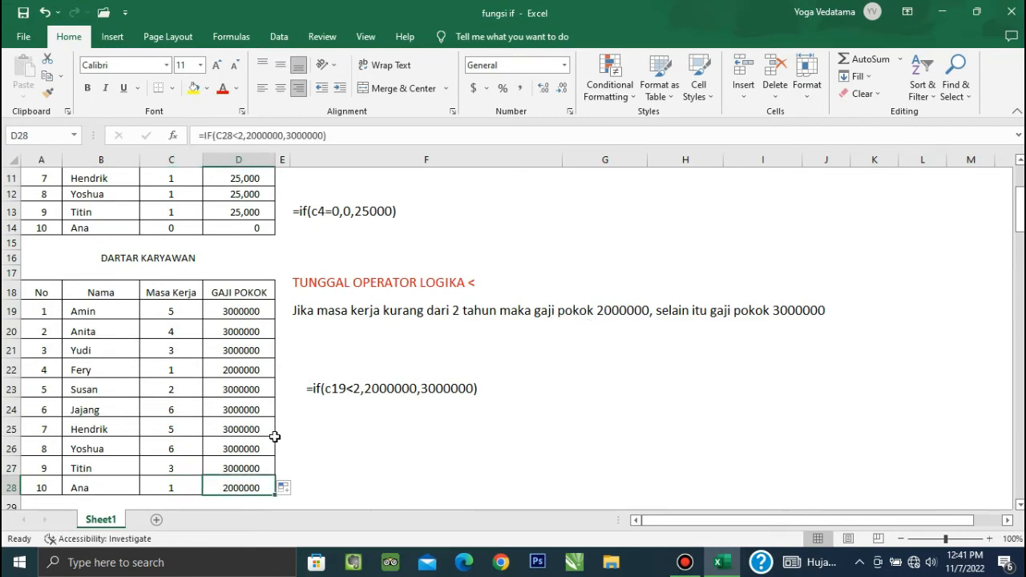
left_click(237, 370)
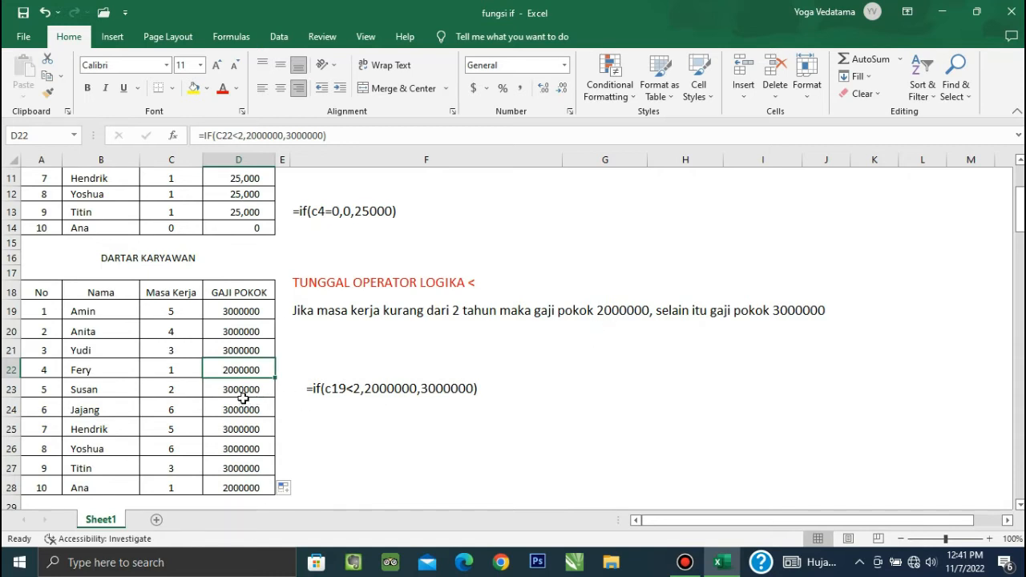
left_click(252, 351)
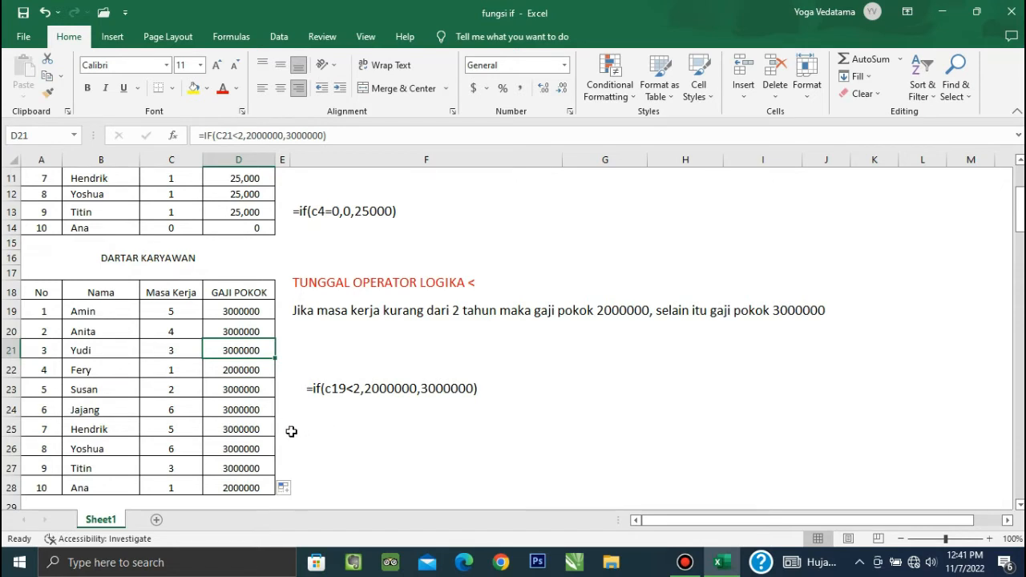
left_click(266, 429)
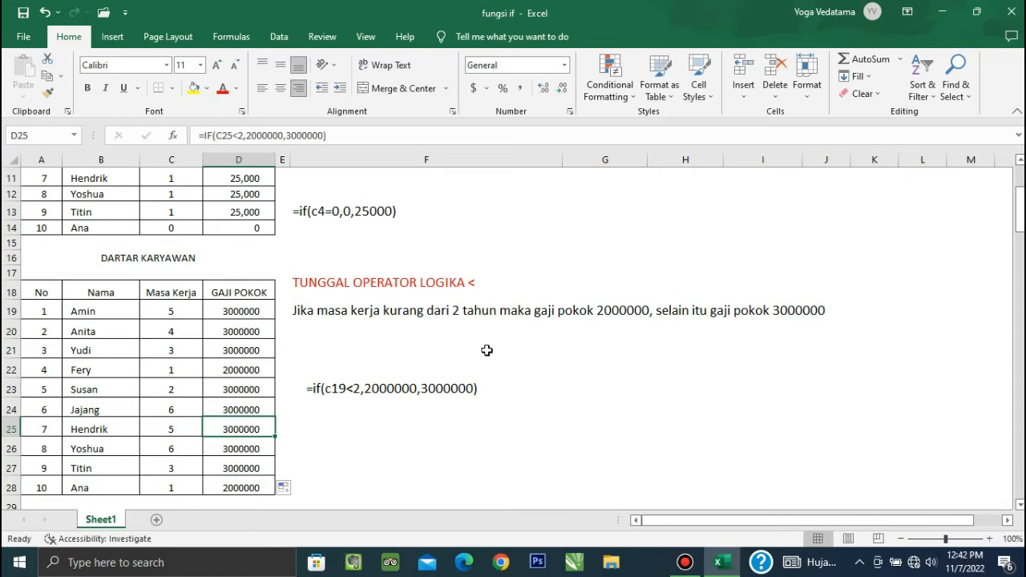
left_click(458, 316)
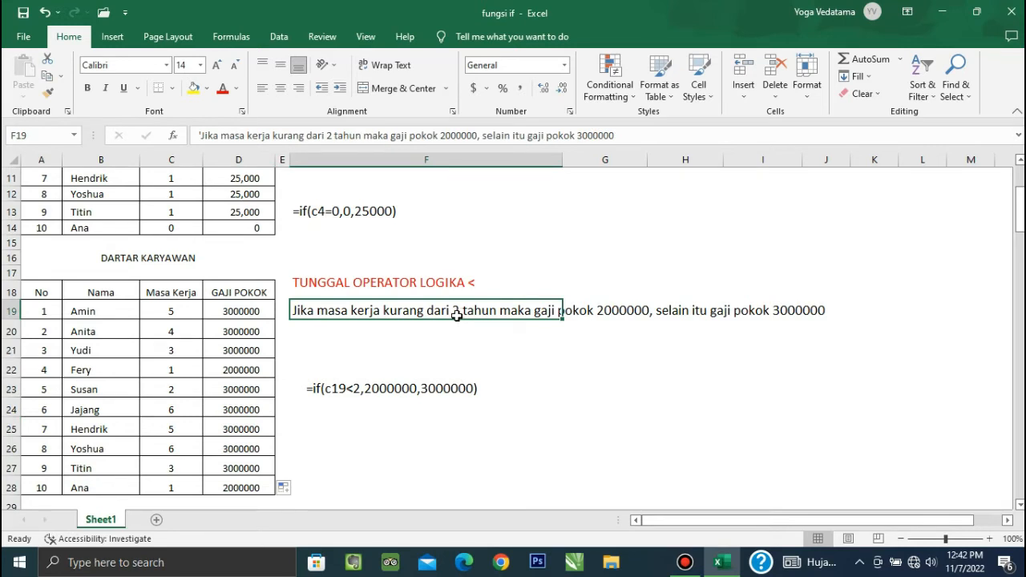
Apply the custom number format #,##0 to the GAJI POKOK values in D19:D28
left_click(248, 313)
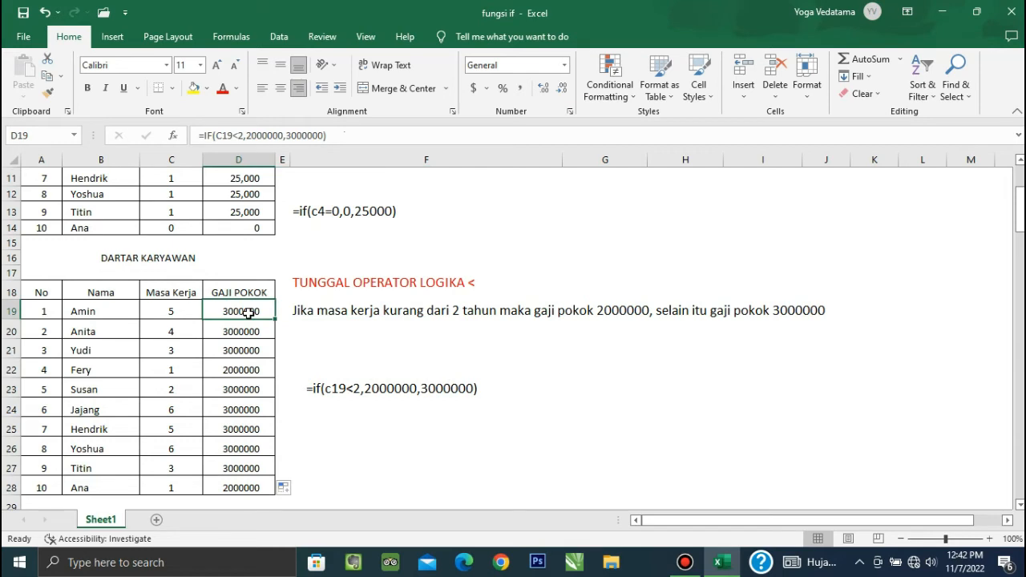
key("shift+Down")
key("shift+Down")
key("shift+Down")
key("shift+Down")
key("shift+Down")
key("shift+Down")
key("shift+Down")
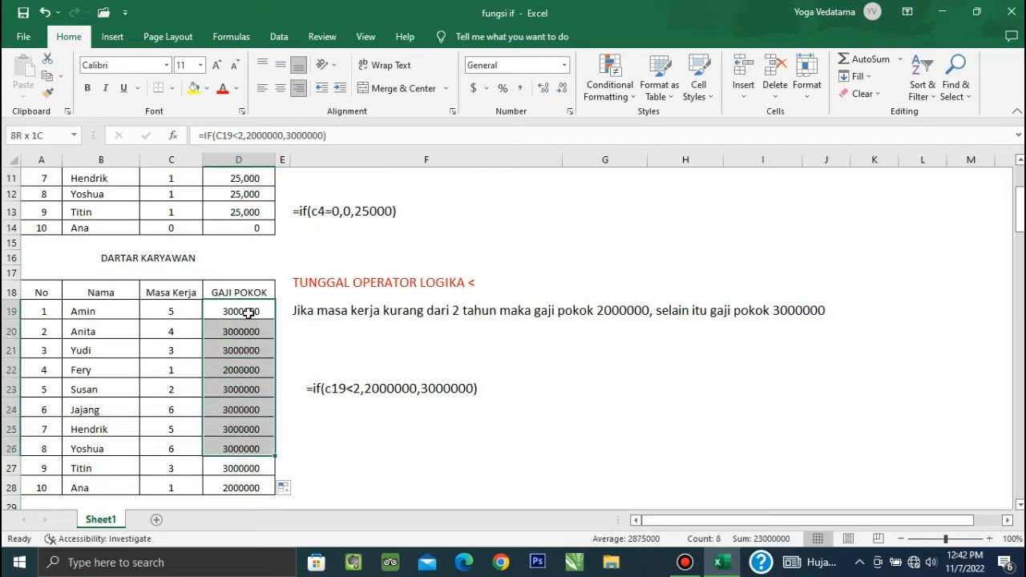
key("shift+Down")
key("shift+Down")
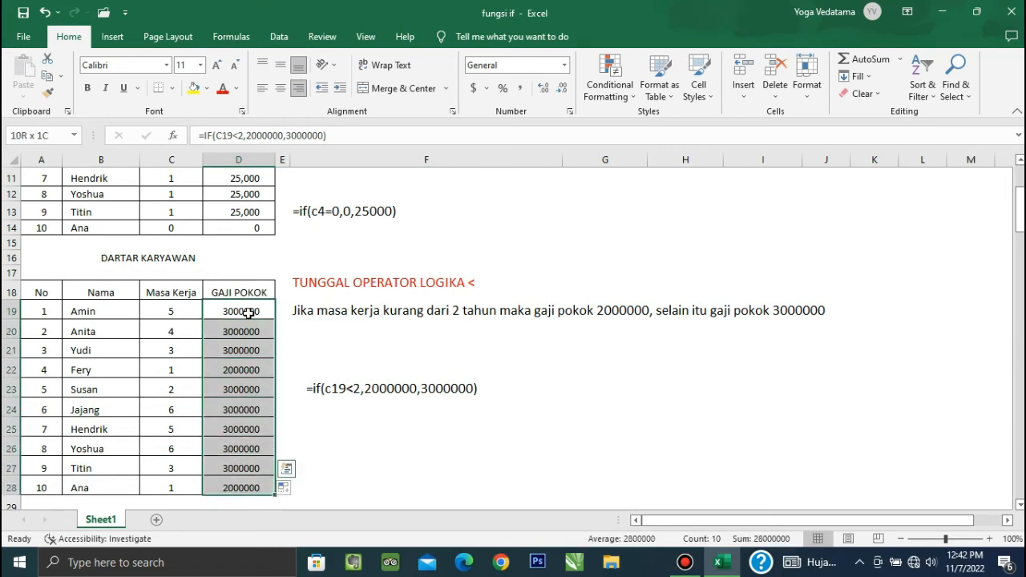
right_click(248, 312)
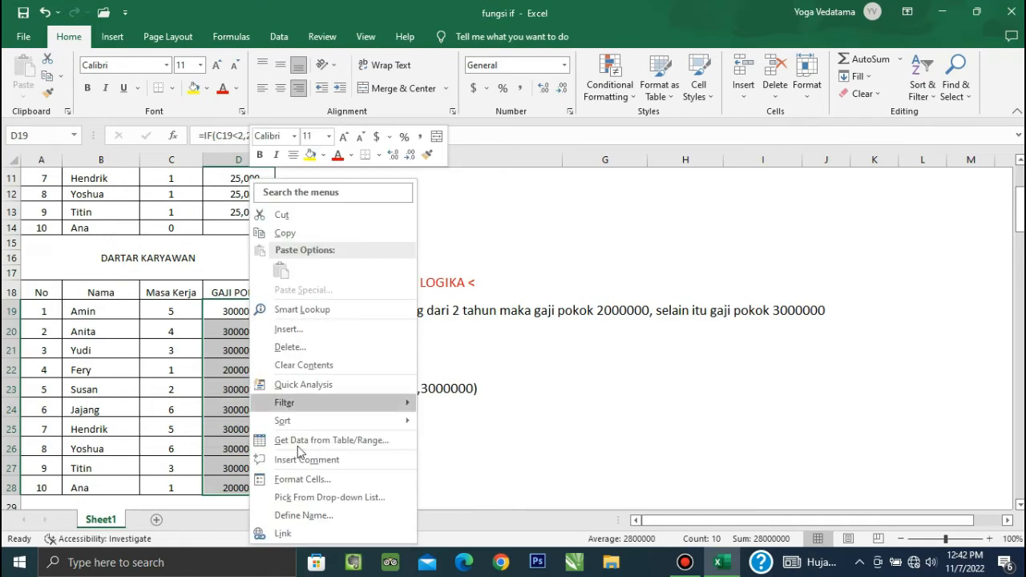
left_click(311, 480)
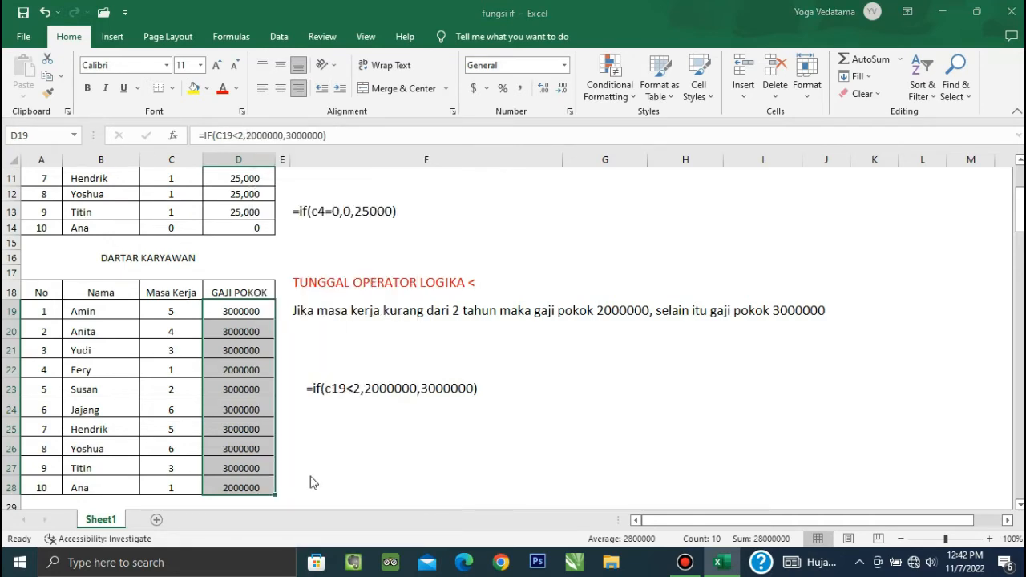
left_click(156, 357)
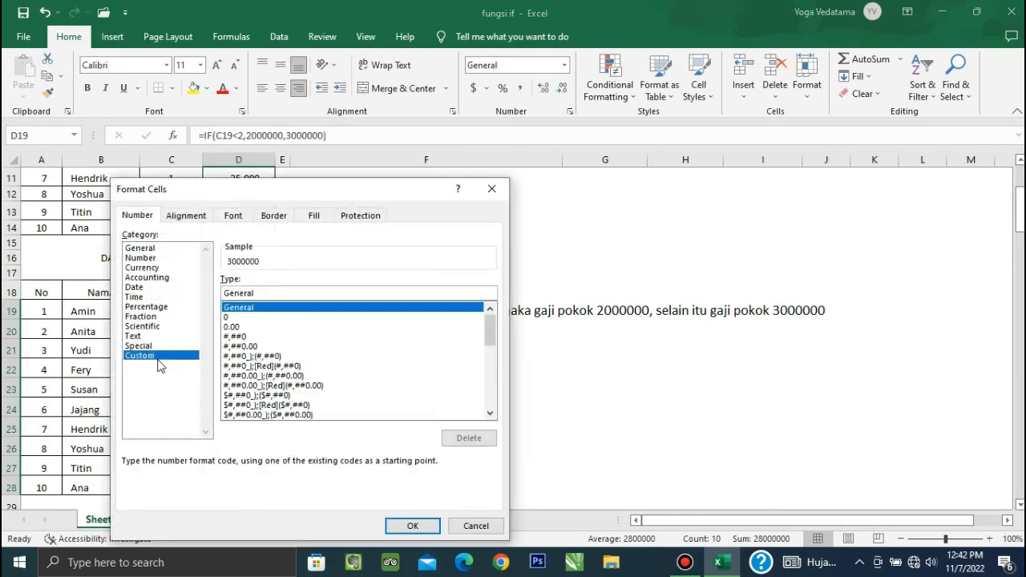
left_click(242, 338)
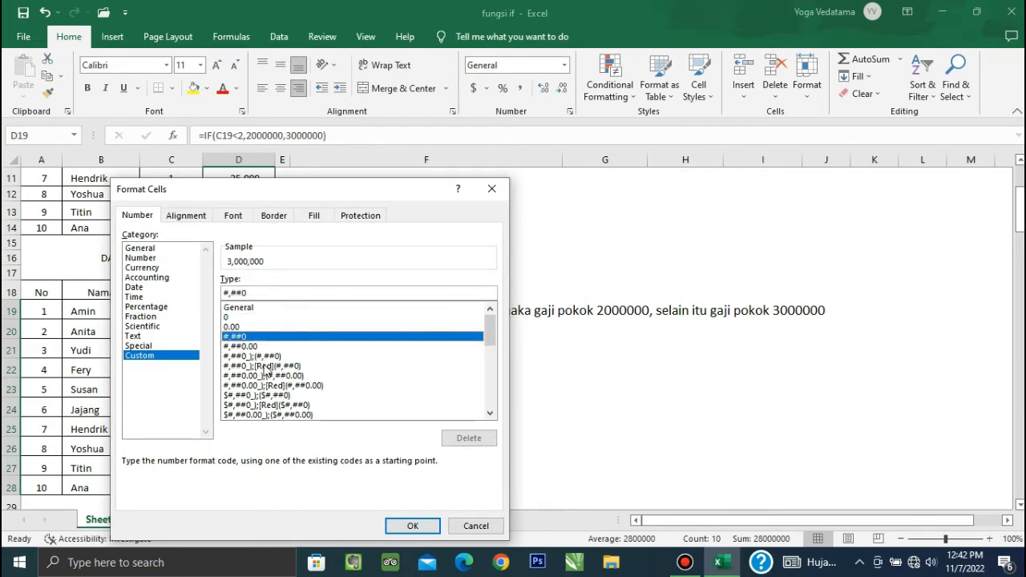
left_click(410, 526)
left_click(269, 412)
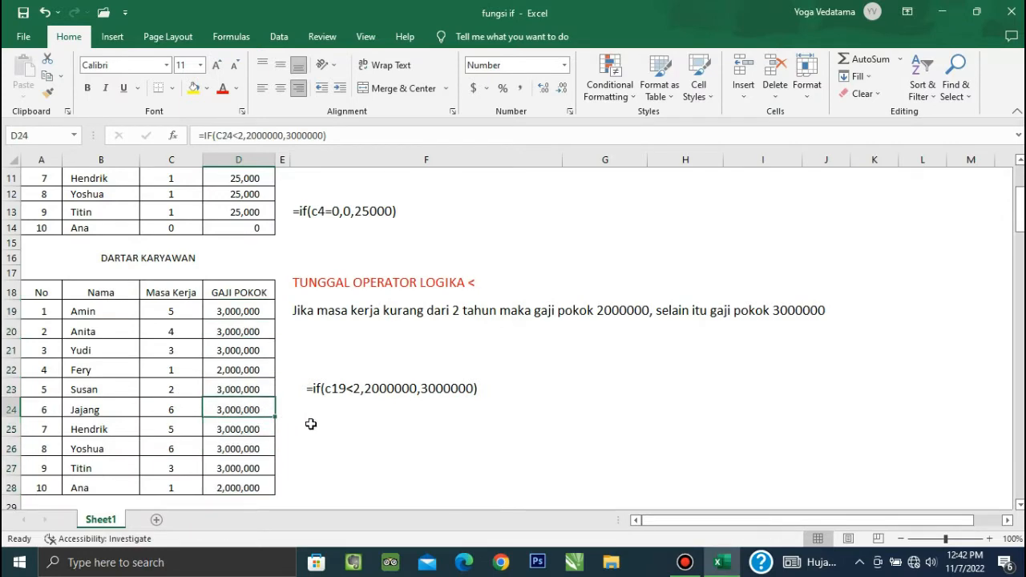
Examine the DARTAR KARYAWAN table starting at row 30, its less-than-or-equal rule for GAJI POKOK and the sample IF formula
key("Down")
key("Down")
key("Down")
key("Down")
key("Down")
key("Down")
key("Down")
key("Down")
key("Down")
key("Down")
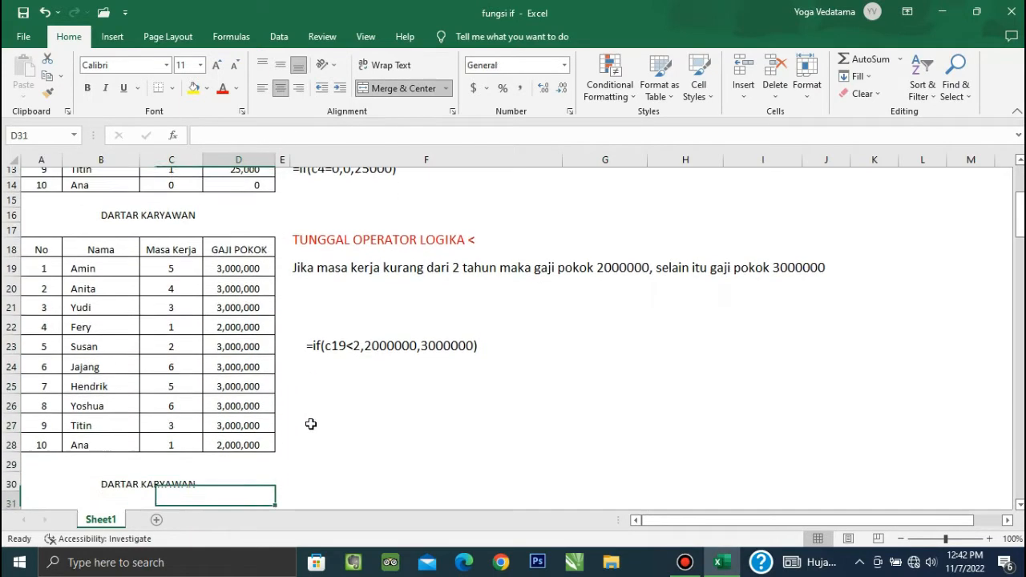
key("Down")
key("Down")
key("Down")
key("Down")
key("Down")
key("Down")
key("Down")
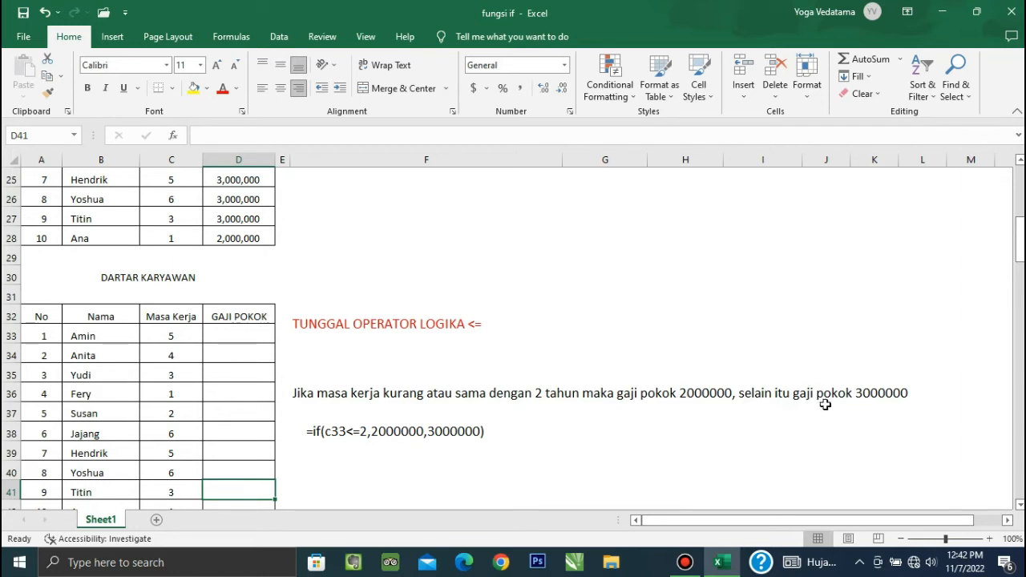
left_click(532, 404)
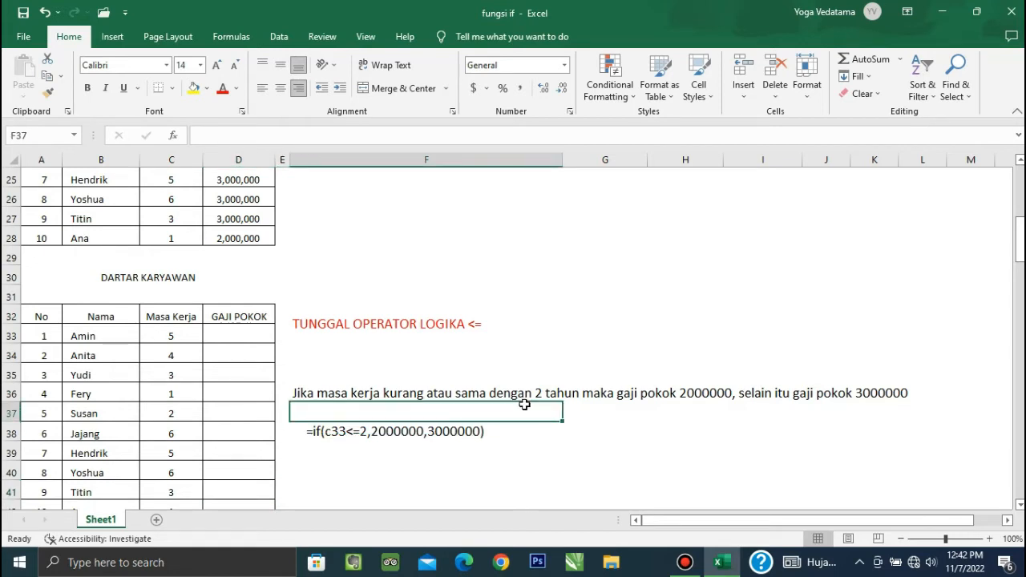
left_click(471, 396)
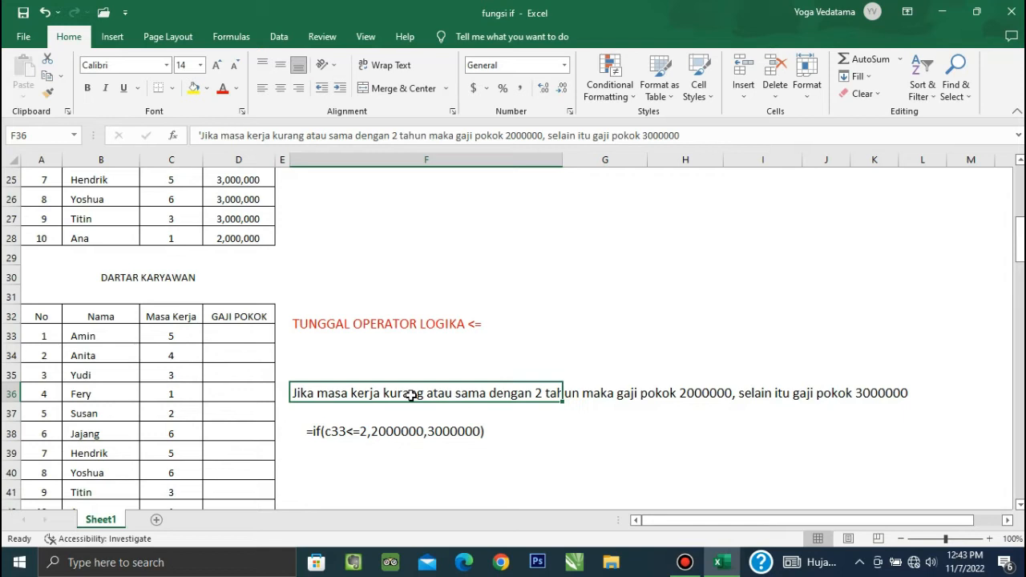
Enter the formula =IF(C33<=2,2000000,3000000) in cell D33 of the GAJI POKOK column
left_click(241, 334)
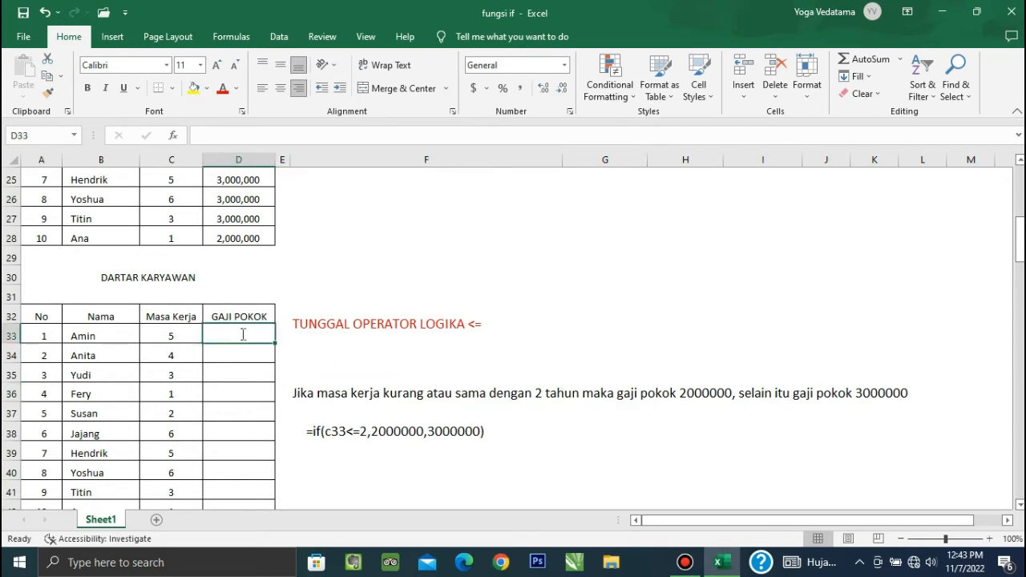
type("=if(")
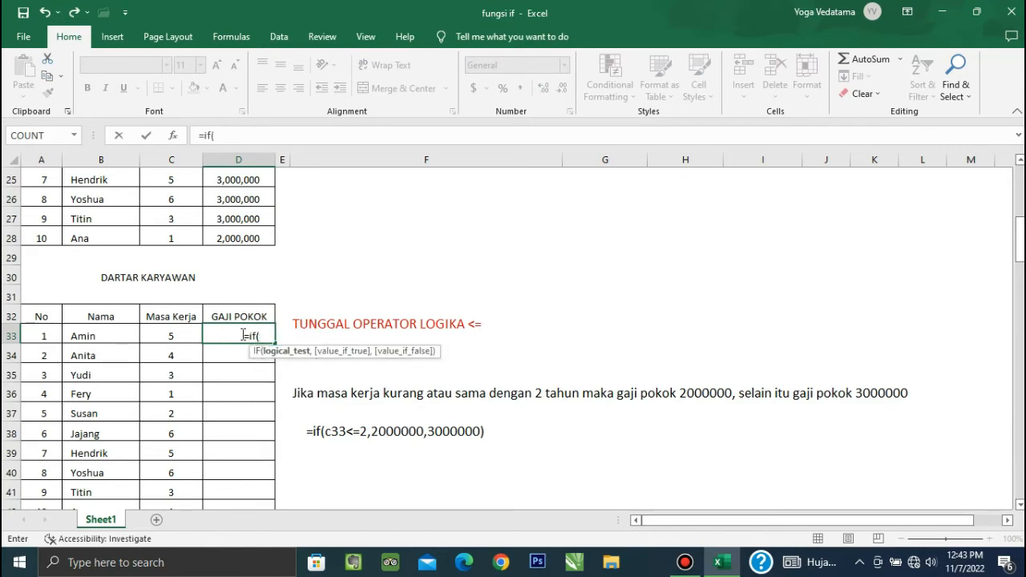
left_click(176, 331)
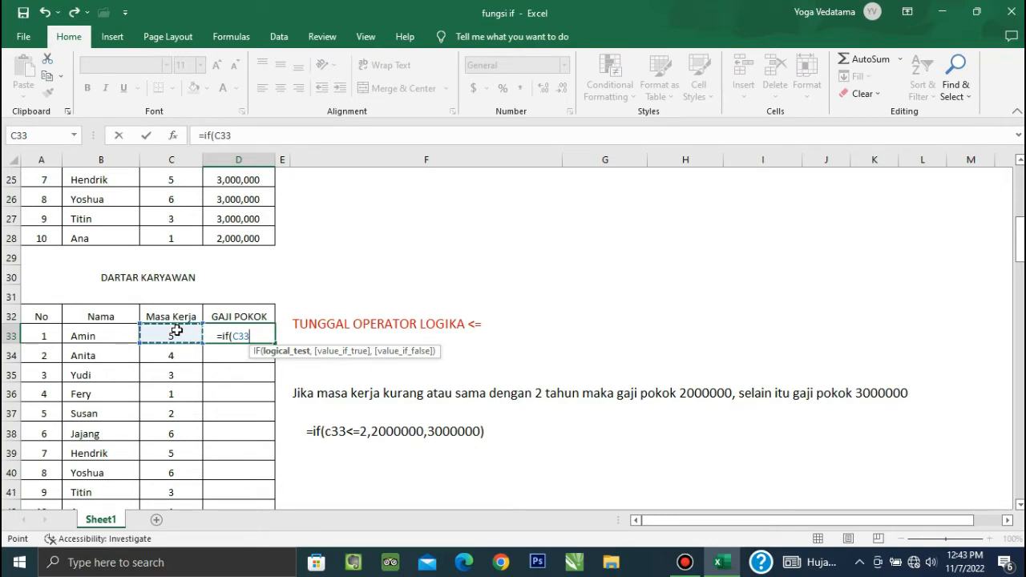
type("<")
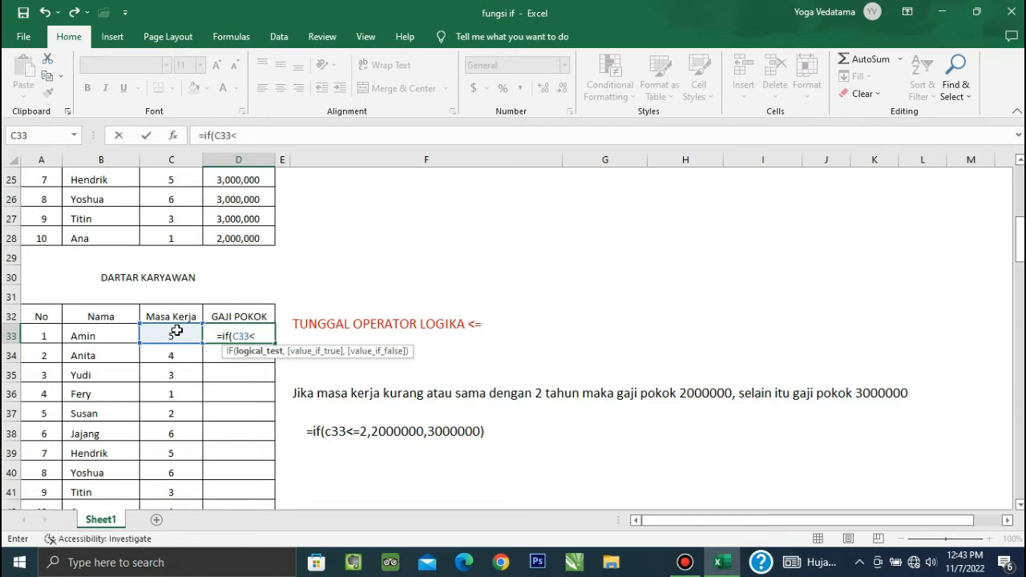
type("=")
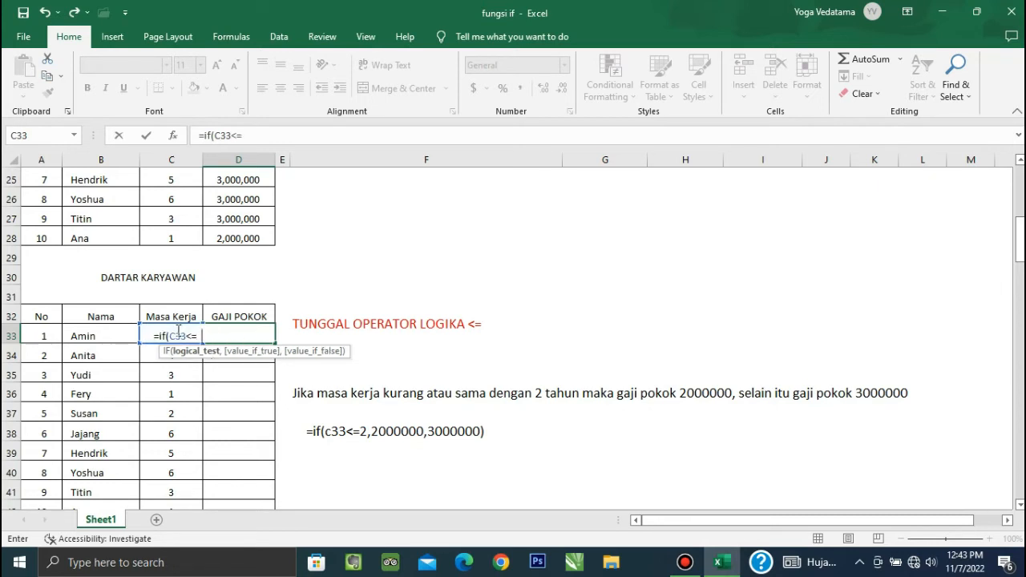
type("2,")
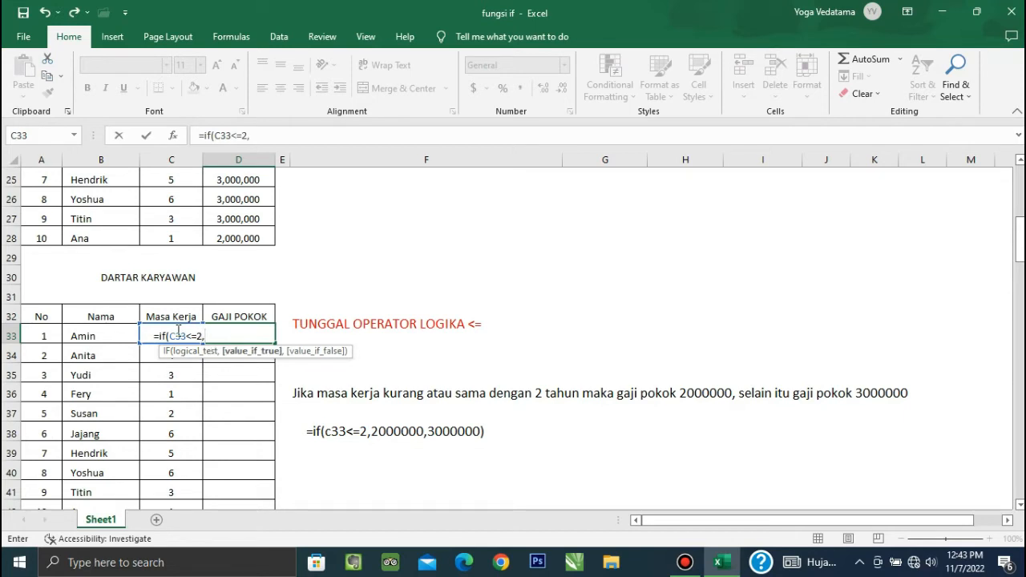
type("2000000,")
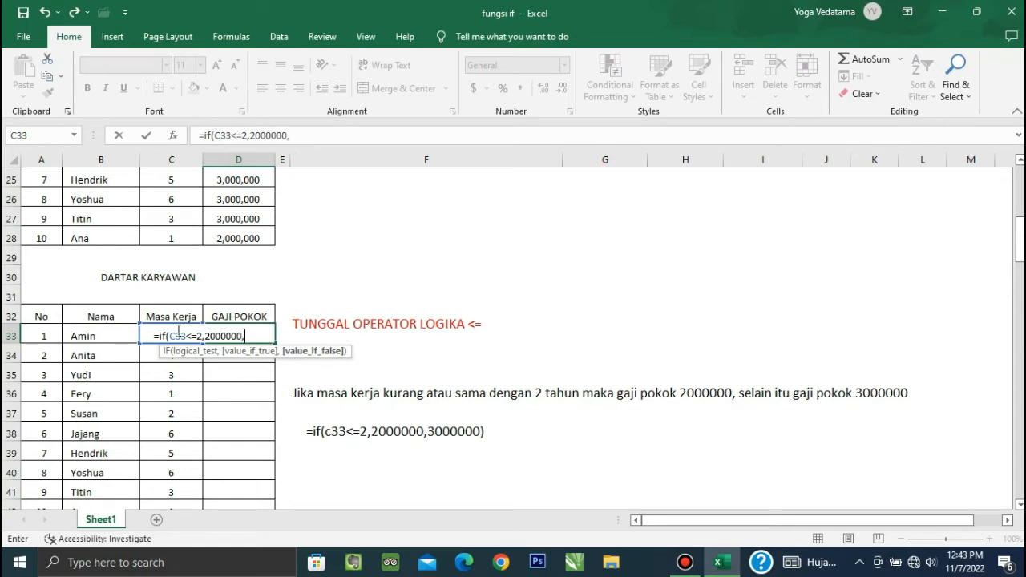
type("3000000)")
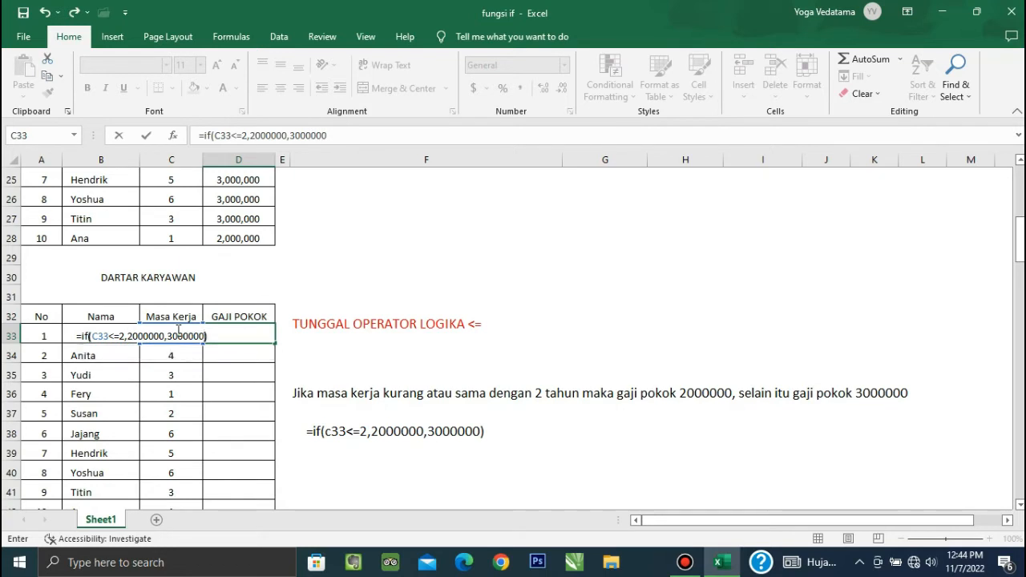
key("Return")
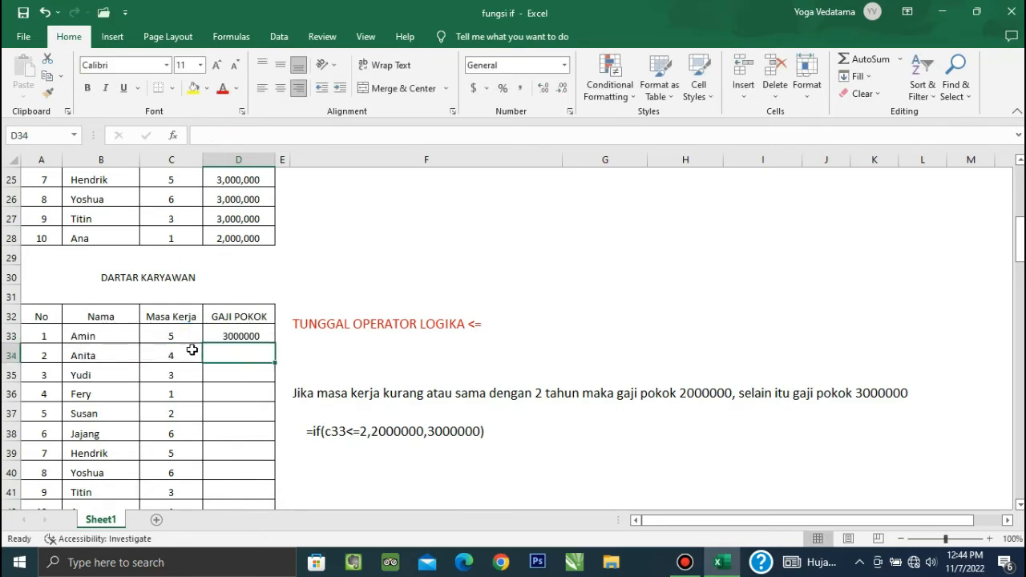
Fill the IF formula in D33 down the GAJI POKOK column to D42
left_click(235, 333)
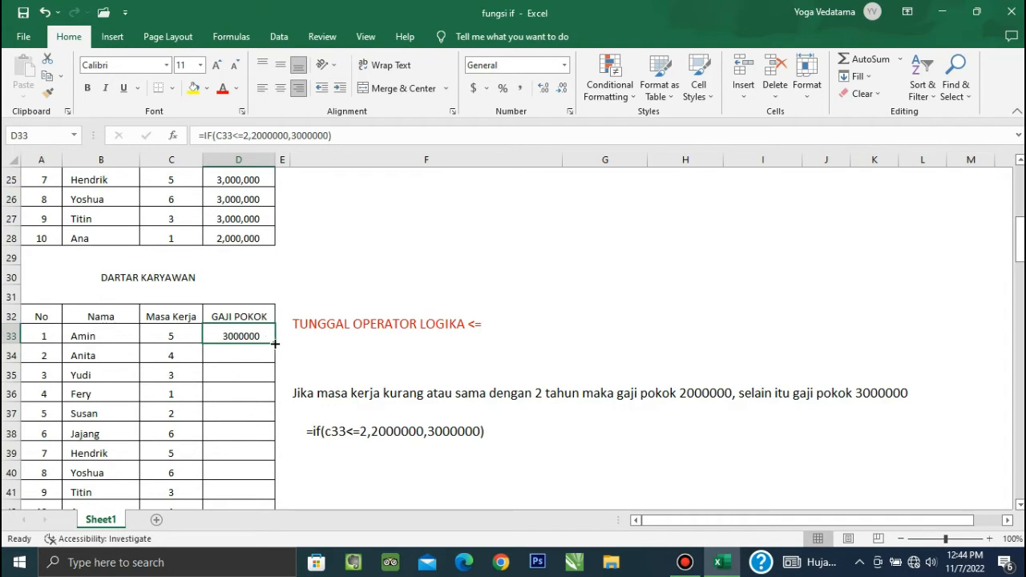
left_click_drag(274, 343, 277, 479)
left_click_drag(276, 567, 275, 481)
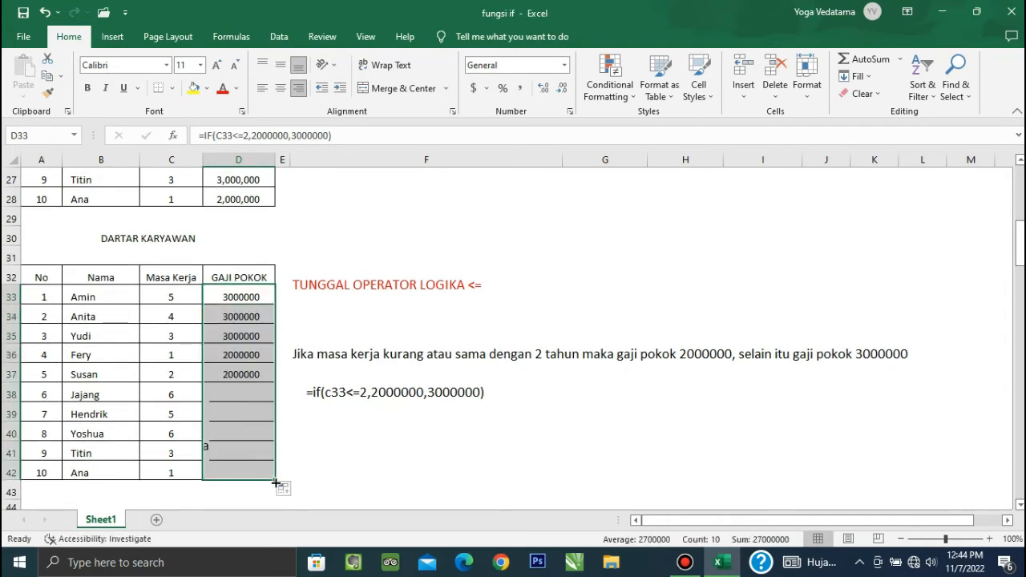
left_click(319, 472)
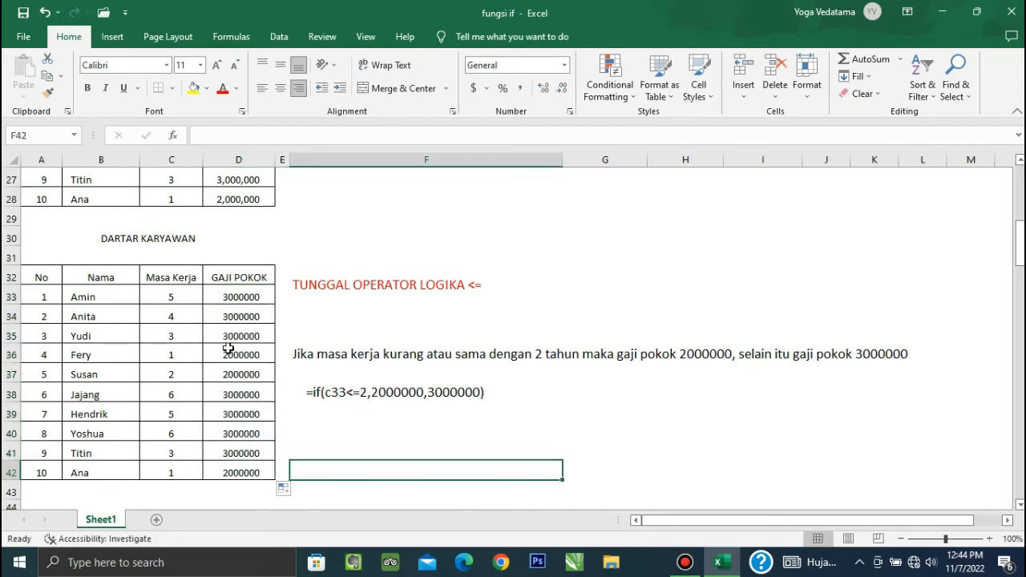
Check the GAJI POKOK results against the Masa Kerja values in rows 33 to 39 using the less-than-or-equal rule
left_click(240, 299)
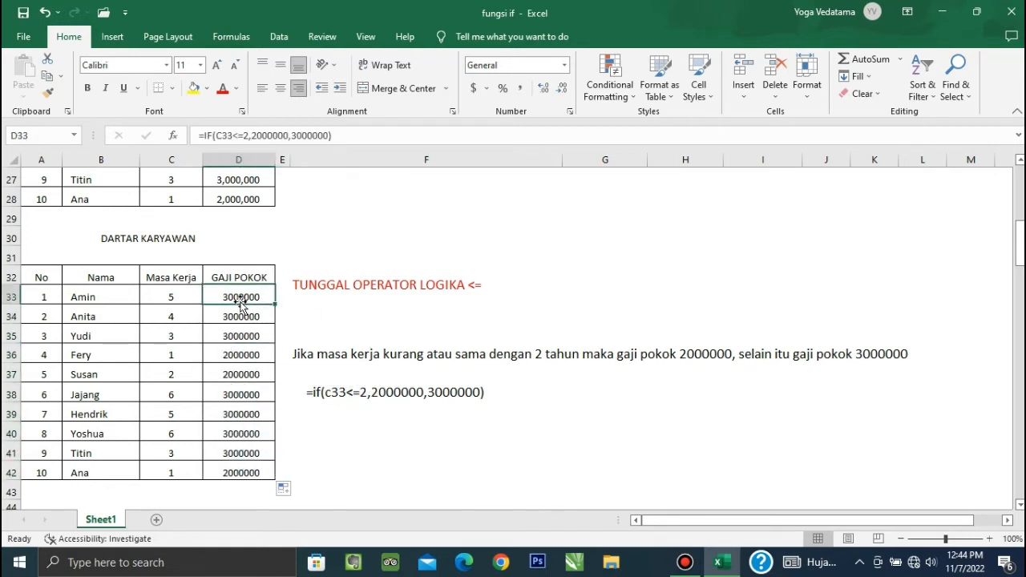
left_click(202, 317)
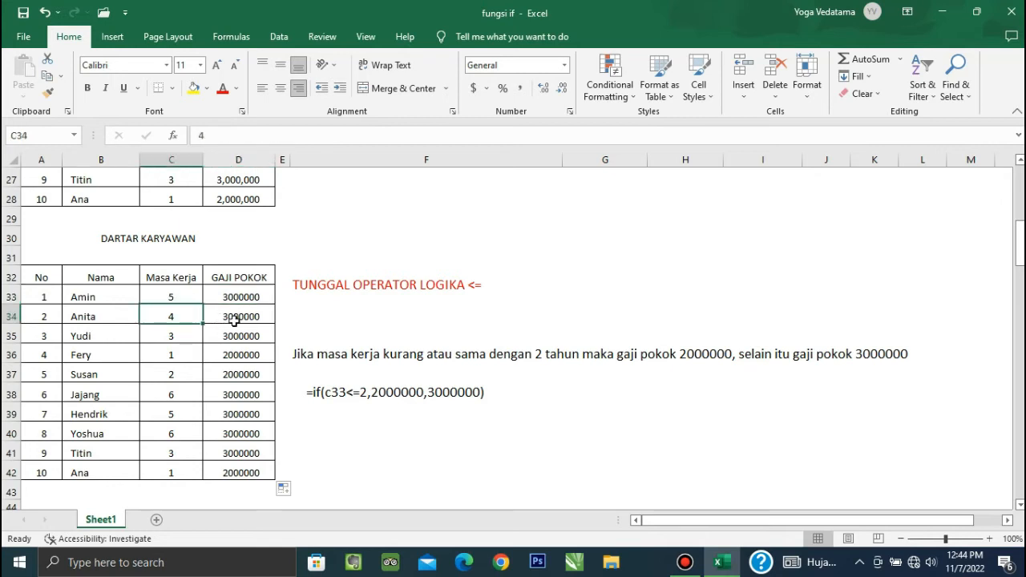
left_click(195, 338)
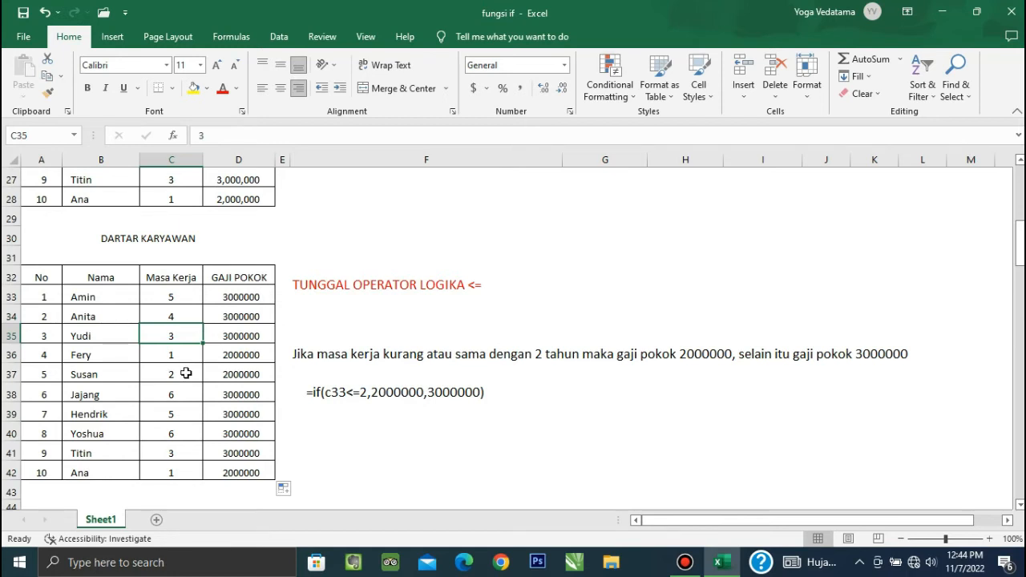
left_click(186, 373)
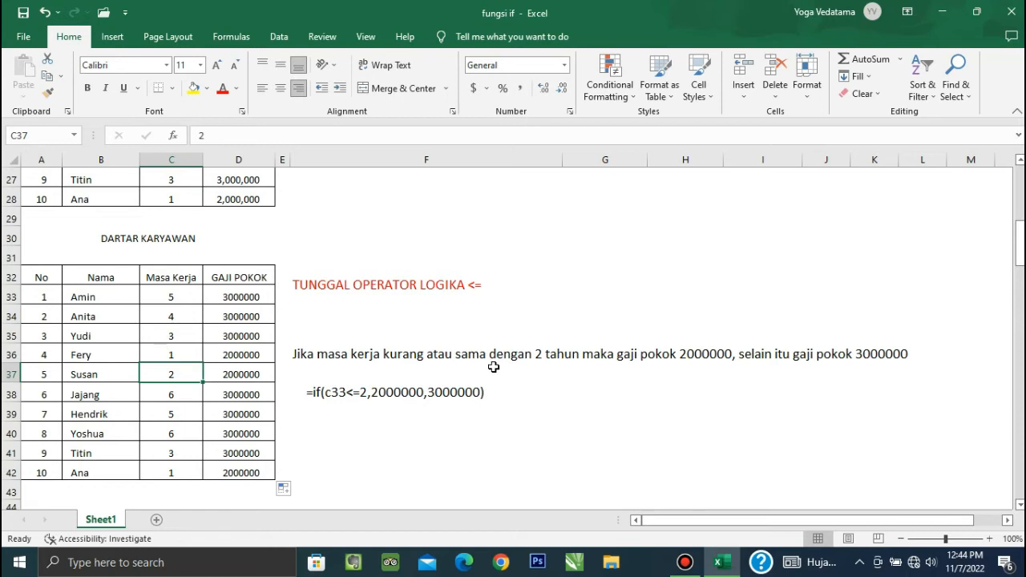
left_click(193, 398)
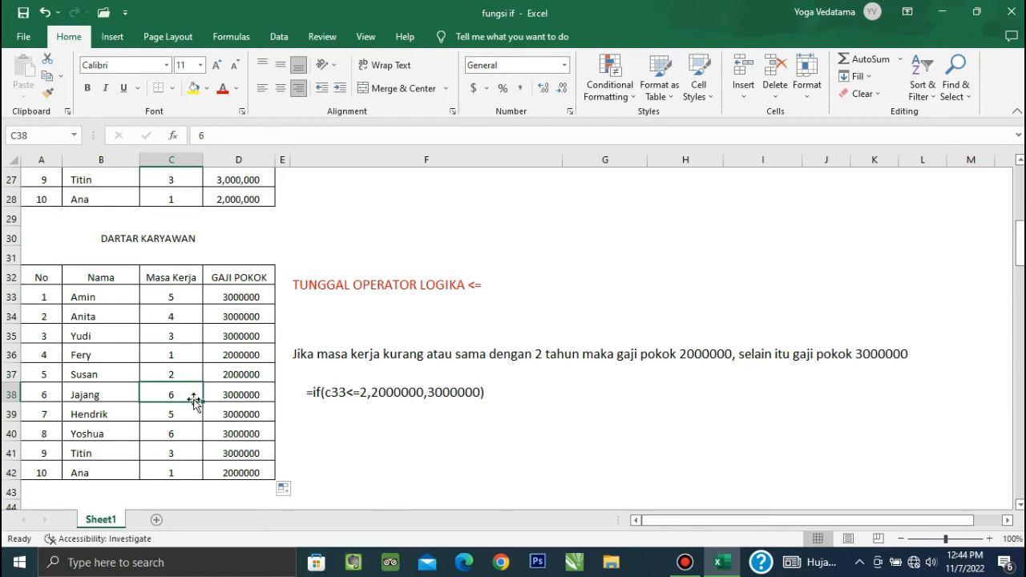
left_click(190, 408)
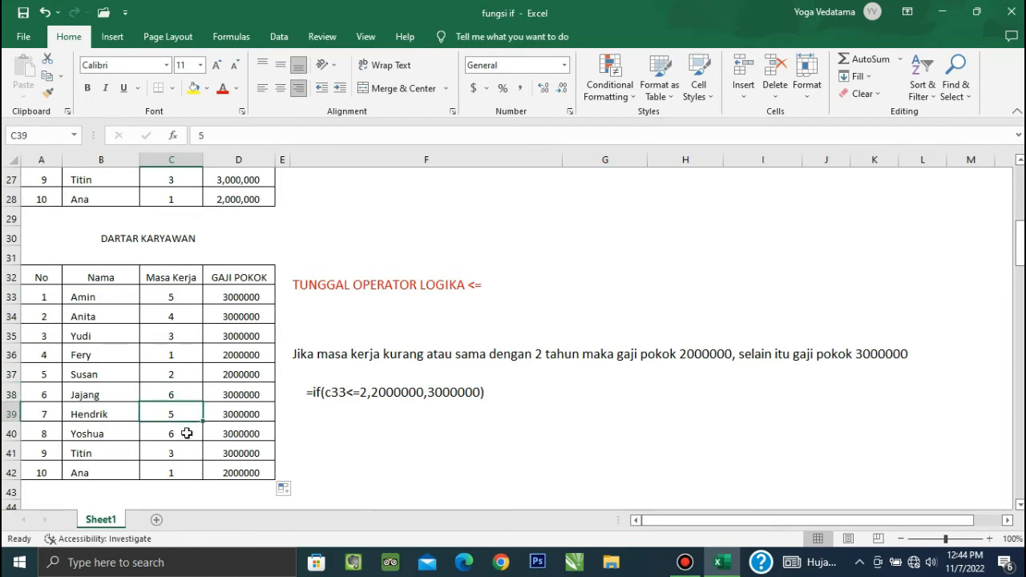
Apply the custom number format #,##0 to the GAJI POKOK values in D33:D42
left_click(238, 299)
key("shift+Down")
key("shift+Down")
key("shift+Down")
key("shift+Down")
key("shift+Down")
key("shift+Down")
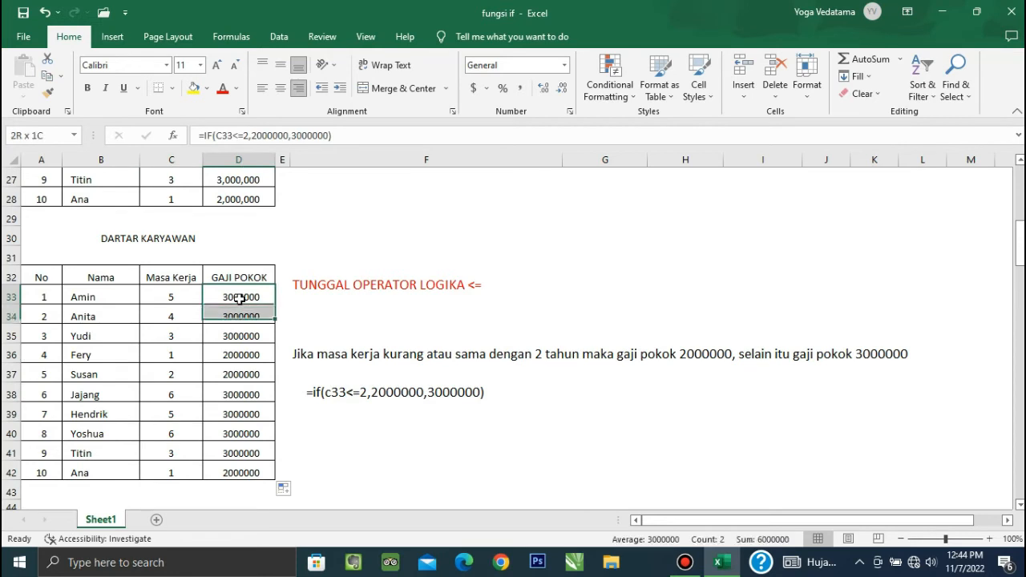
key("shift+Down")
key("shift+Down")
key("shift+Down")
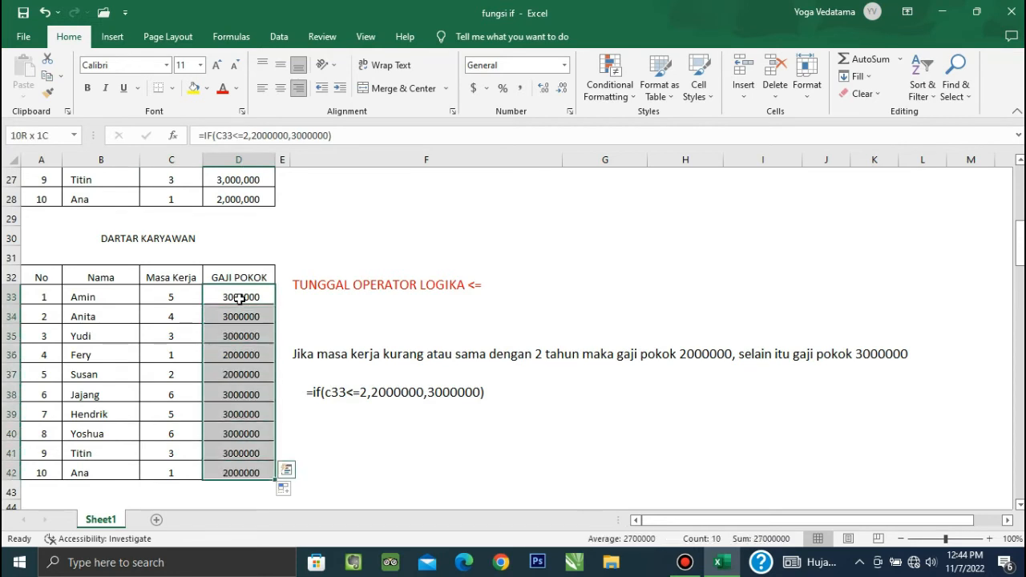
right_click(239, 298)
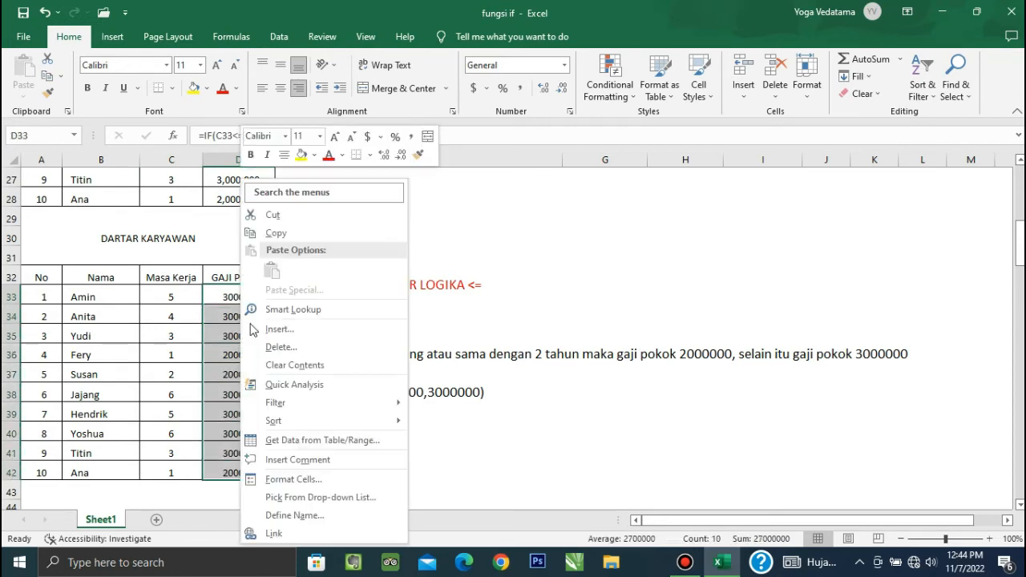
left_click(293, 478)
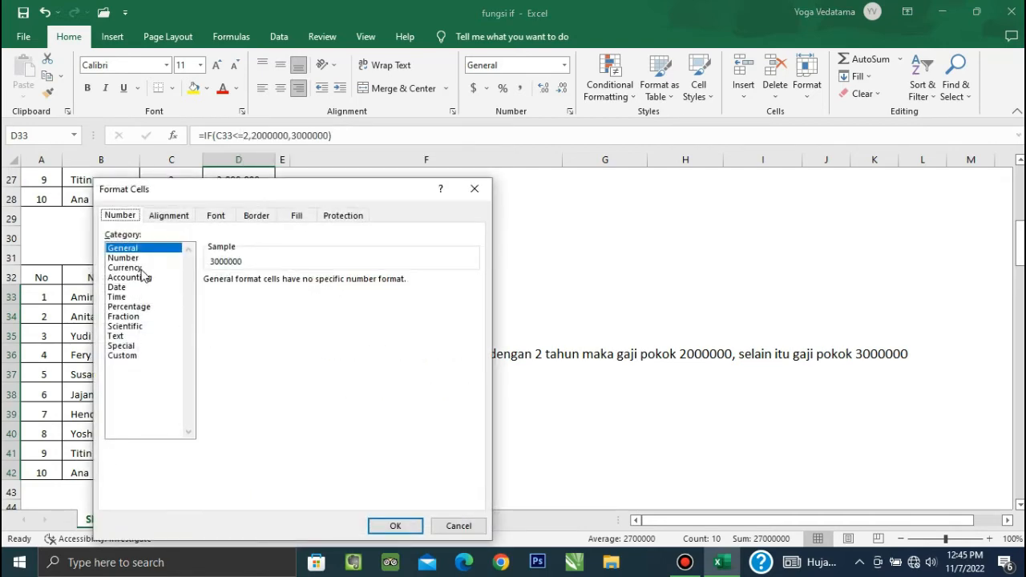
left_click(137, 357)
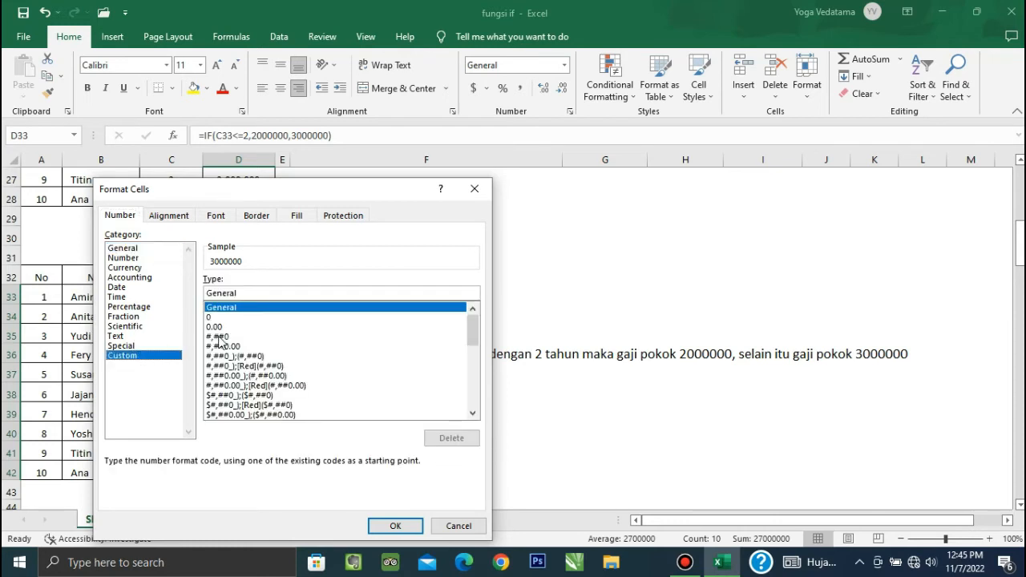
left_click(222, 338)
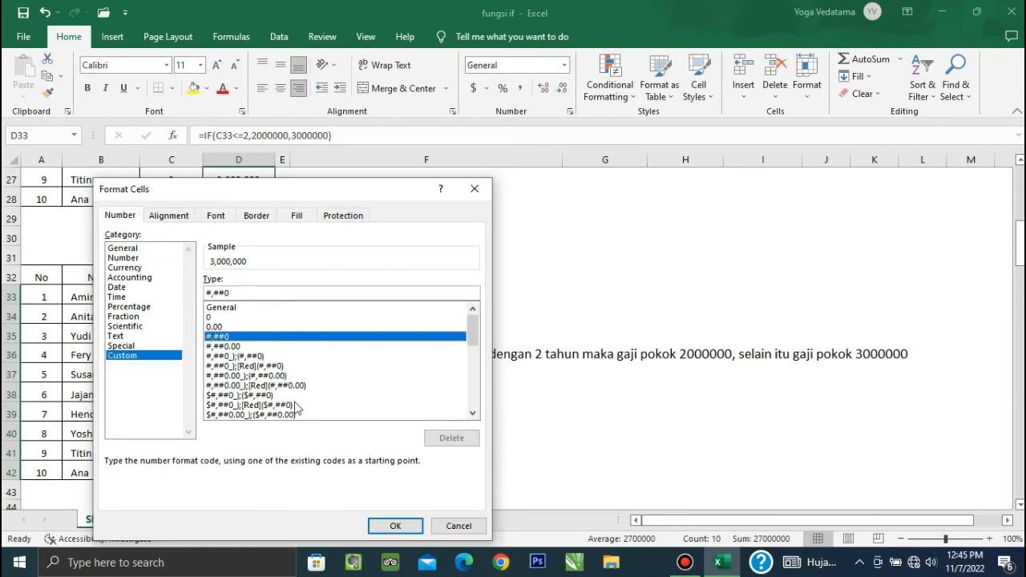
left_click(395, 527)
left_click(231, 415)
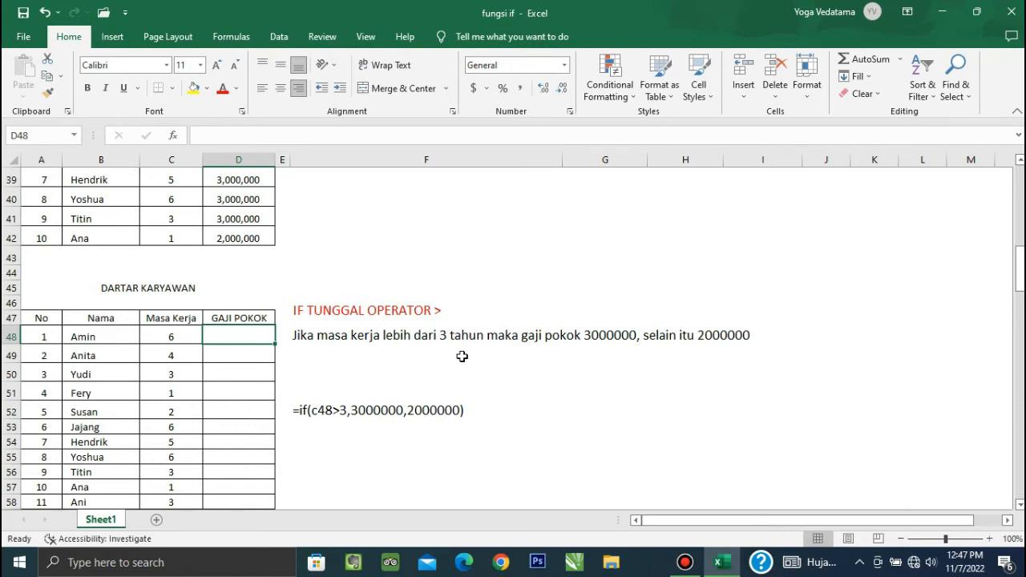
Enter the formula =IF(C48>3,3000000,2000000) in cell D48 of the GAJI POKOK column
double_click(251, 337)
type("=")
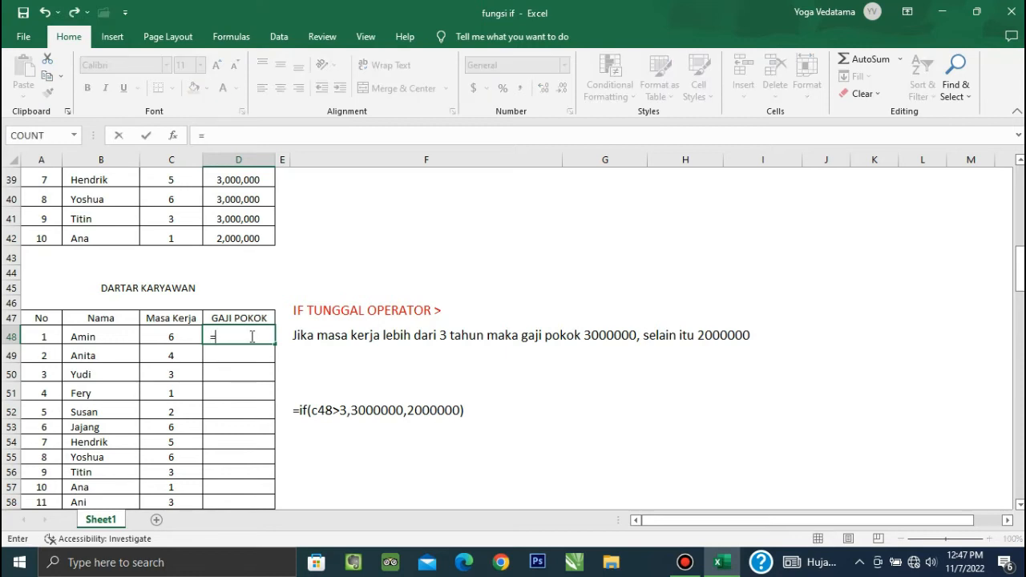
type("if(")
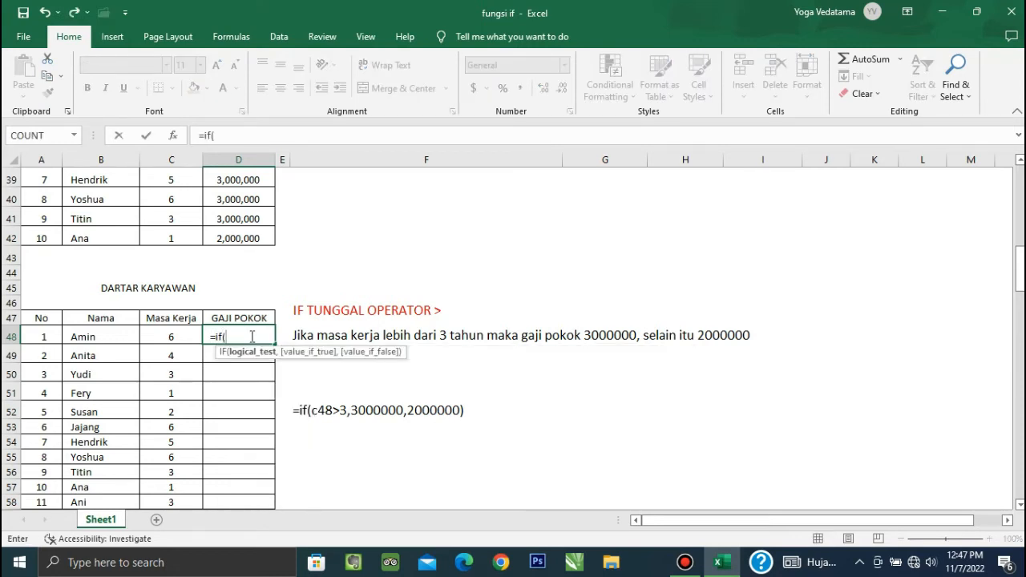
left_click(169, 336)
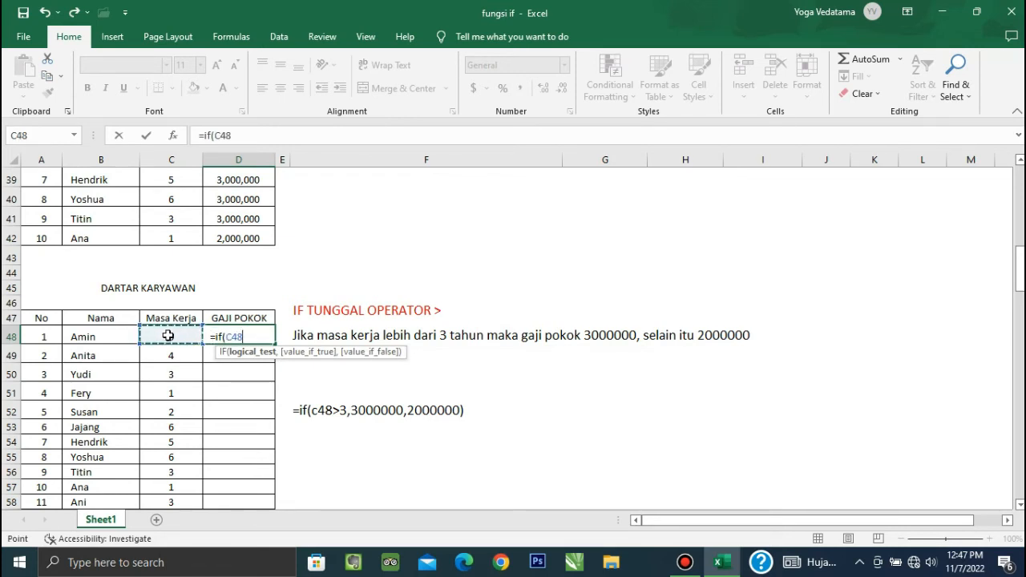
type(">3,")
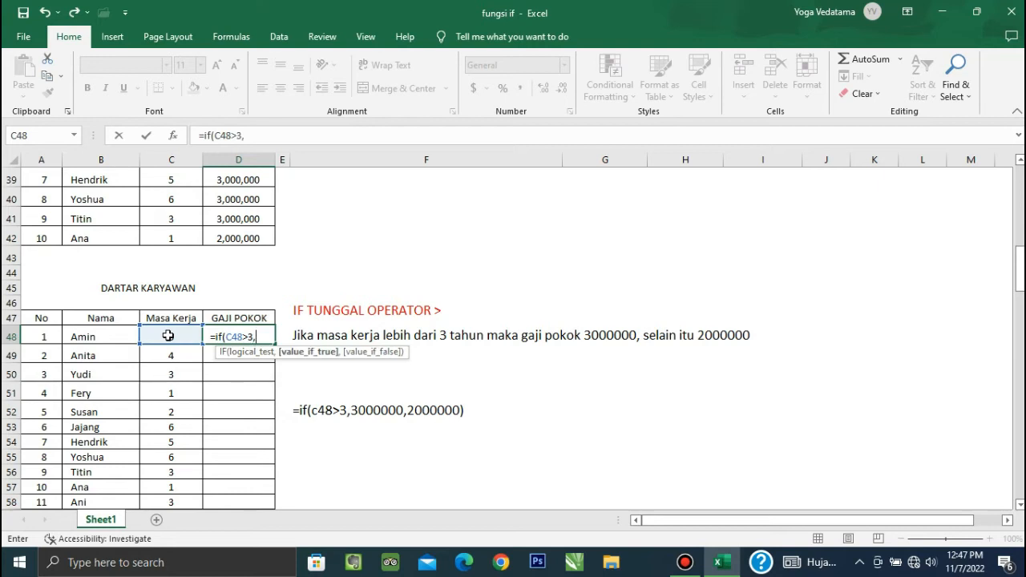
type("30")
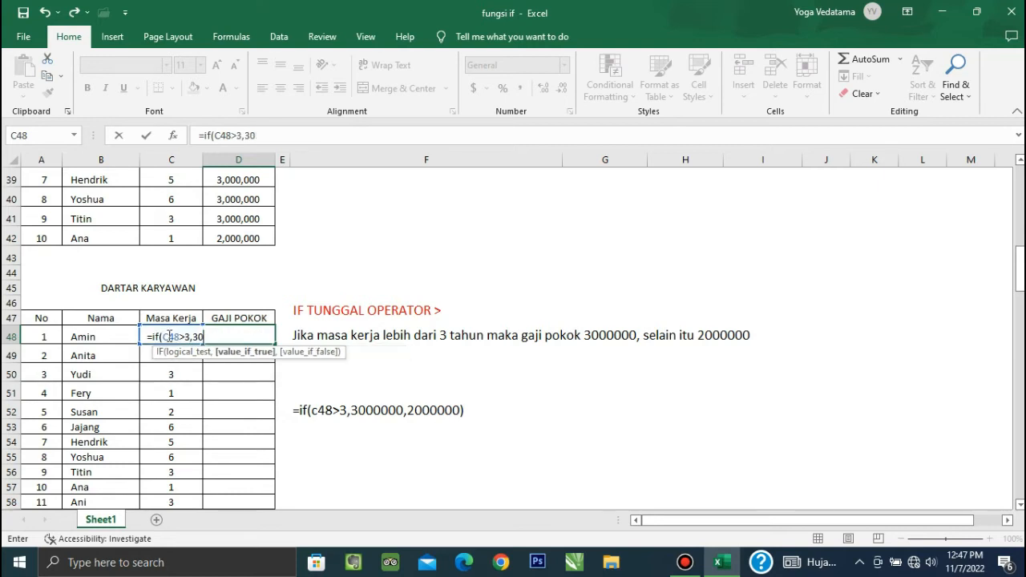
type("00000,")
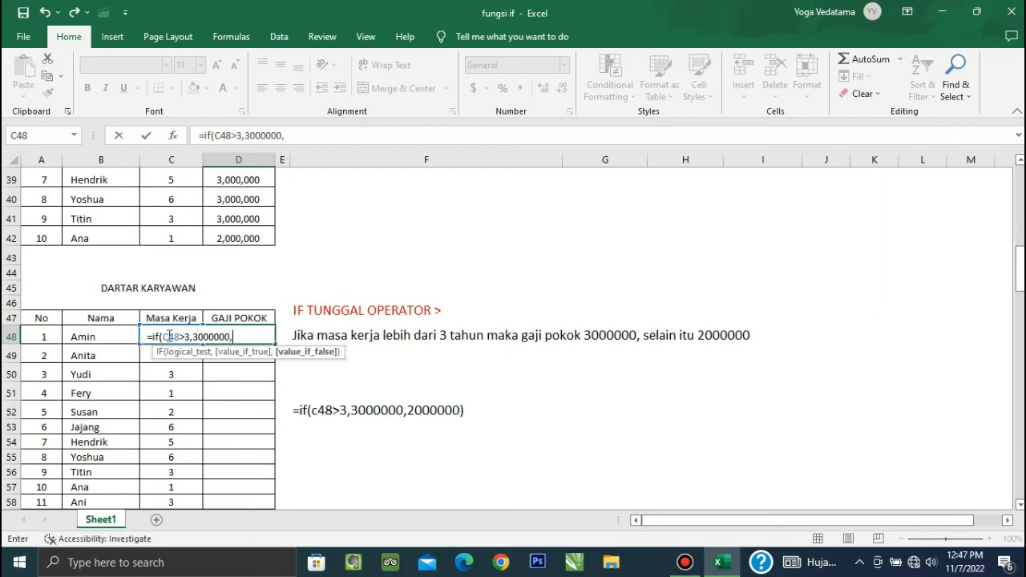
type("2000000)")
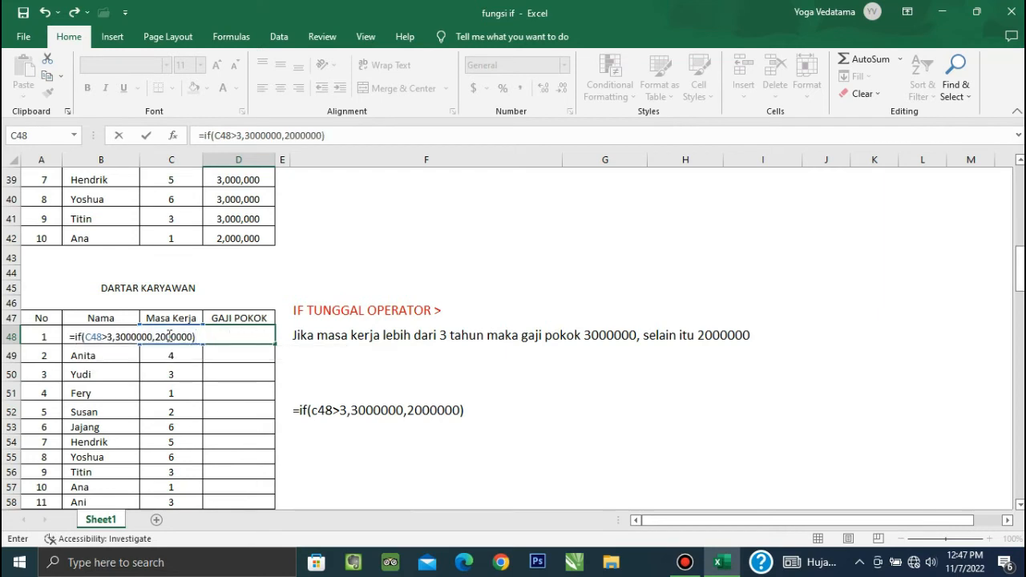
key("Return")
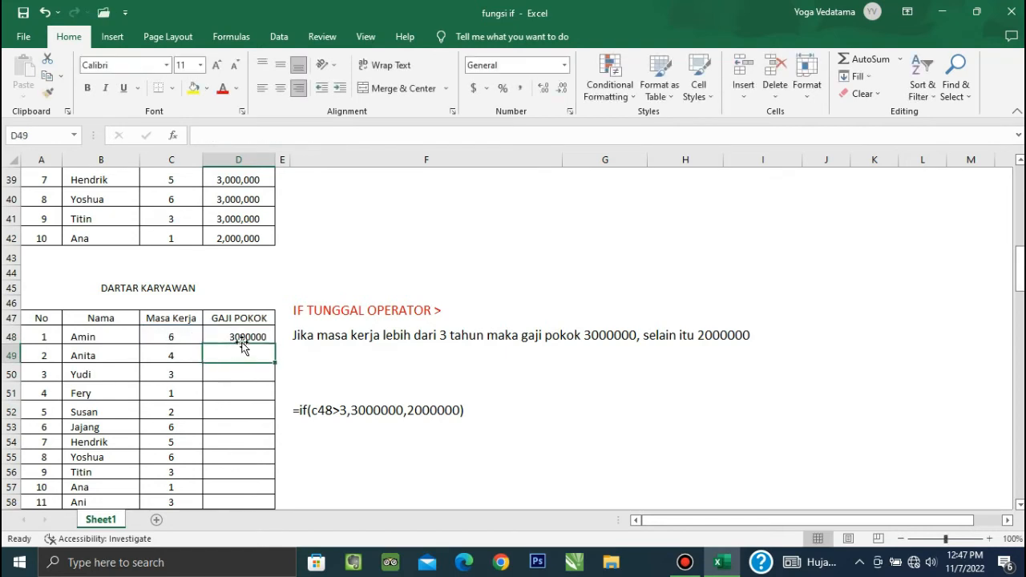
Copy the IF formula from D48 into D49:D58 of the GAJI POKOK column
left_click(241, 340)
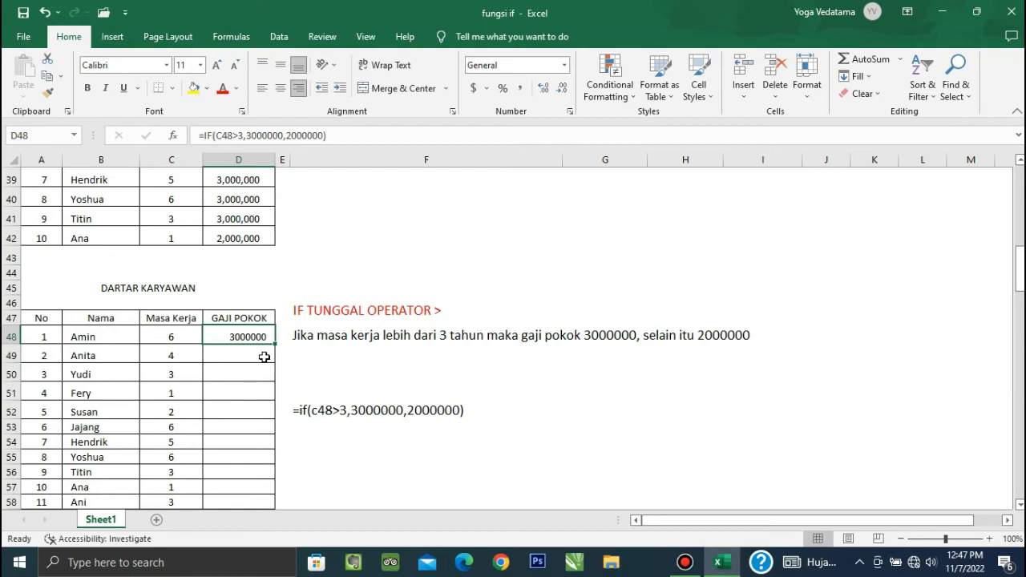
key("ctrl+c")
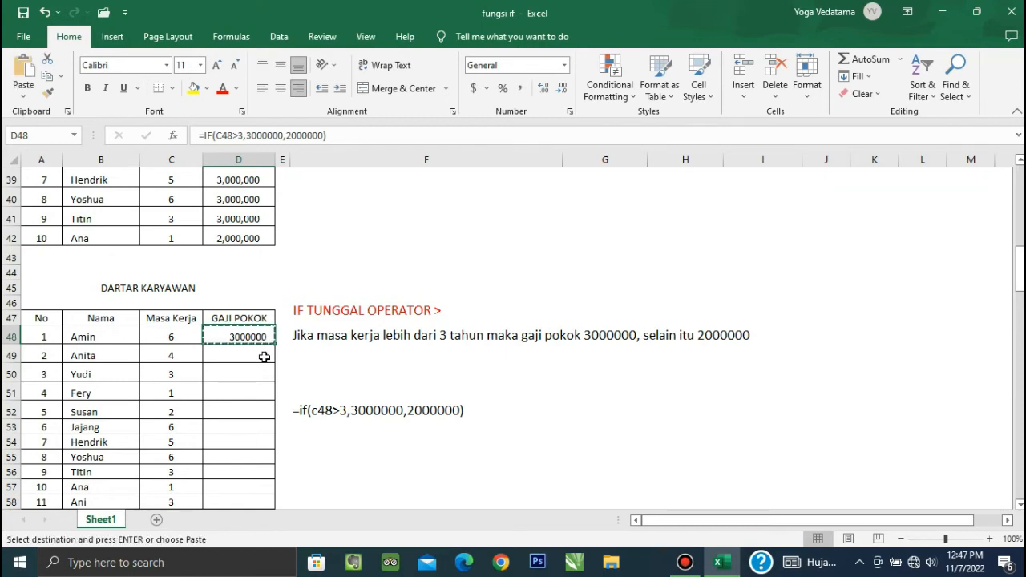
left_click_drag(264, 357, 264, 411)
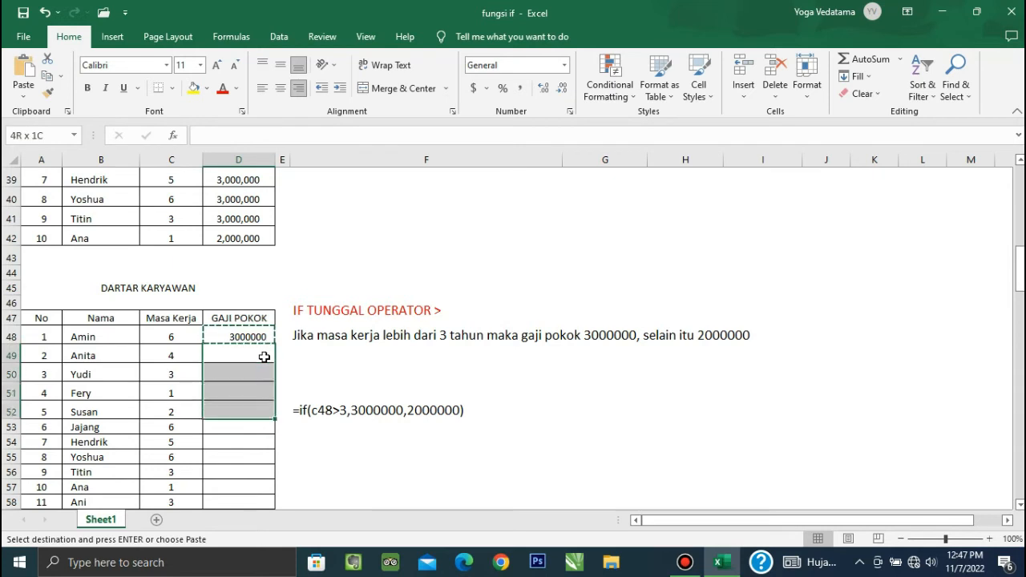
key("shift+Down")
key("shift+Down")
key("shift+Down")
key("shift+Down")
key("shift+Down")
key("shift+Down")
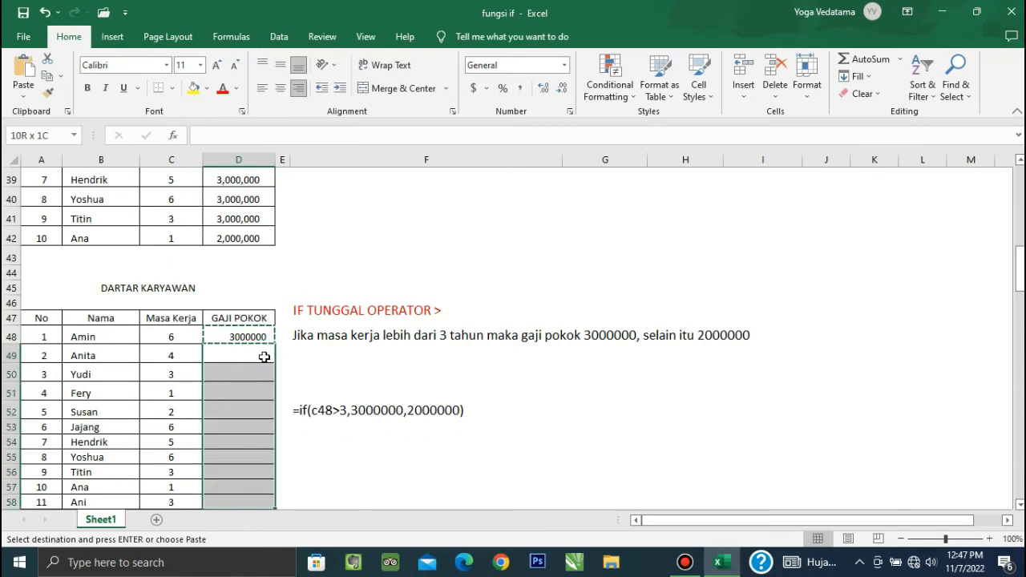
key("ctrl+v")
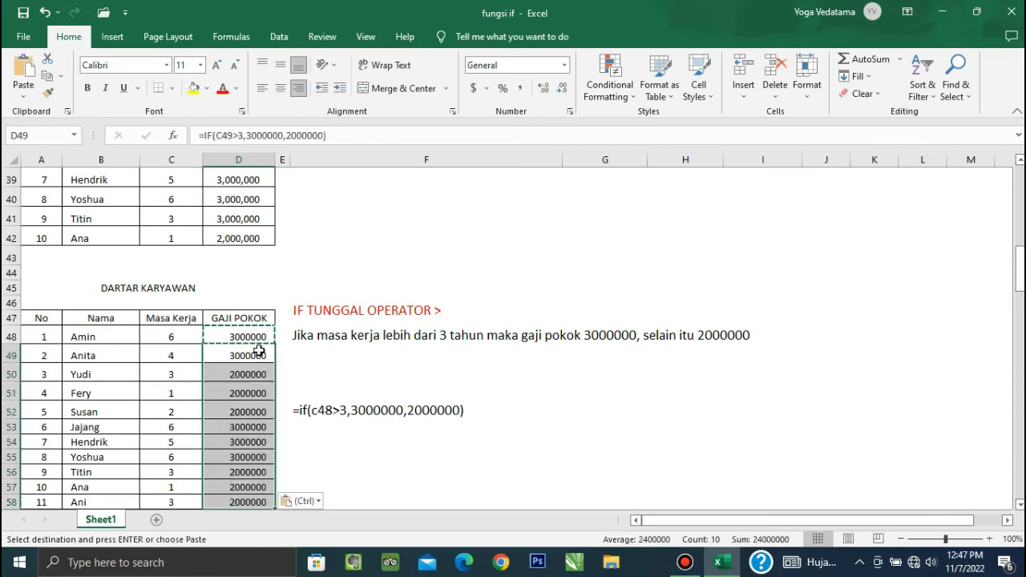
Apply the custom number format #,##0 to the GAJI POKOK values in D48:D58
left_click(253, 338)
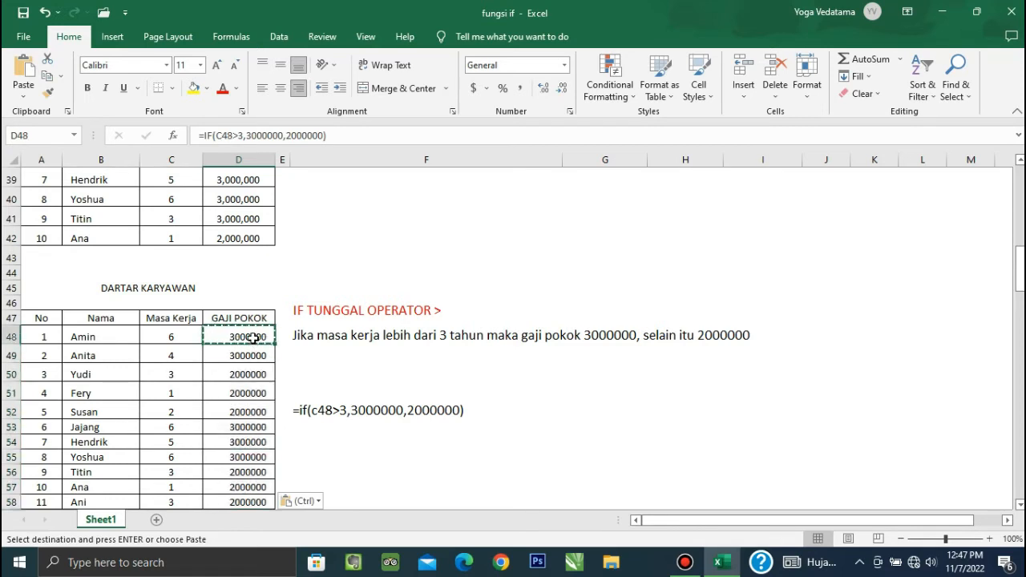
key("shift+Down")
key("shift+Down")
key("shift+Down")
key("shift+Down")
key("shift+Down")
key("shift+Down")
key("shift+Down")
key("shift+Down")
key("shift+Down")
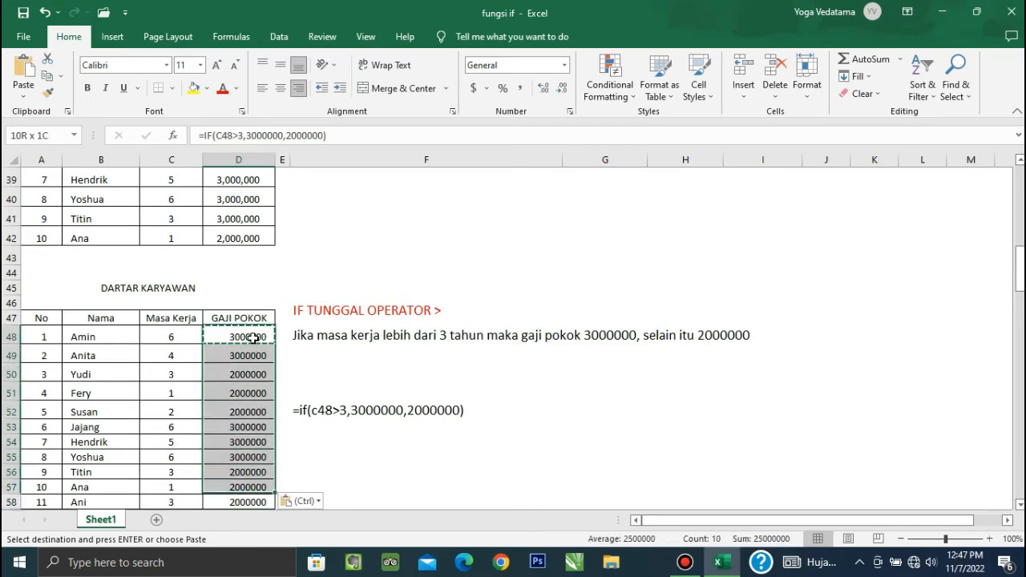
key("shift+Down")
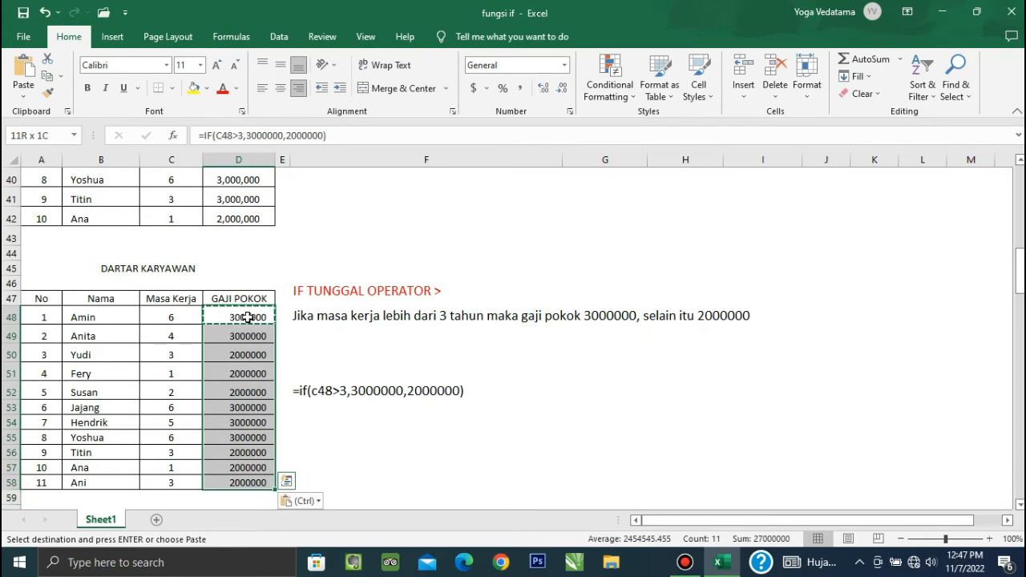
right_click(248, 318)
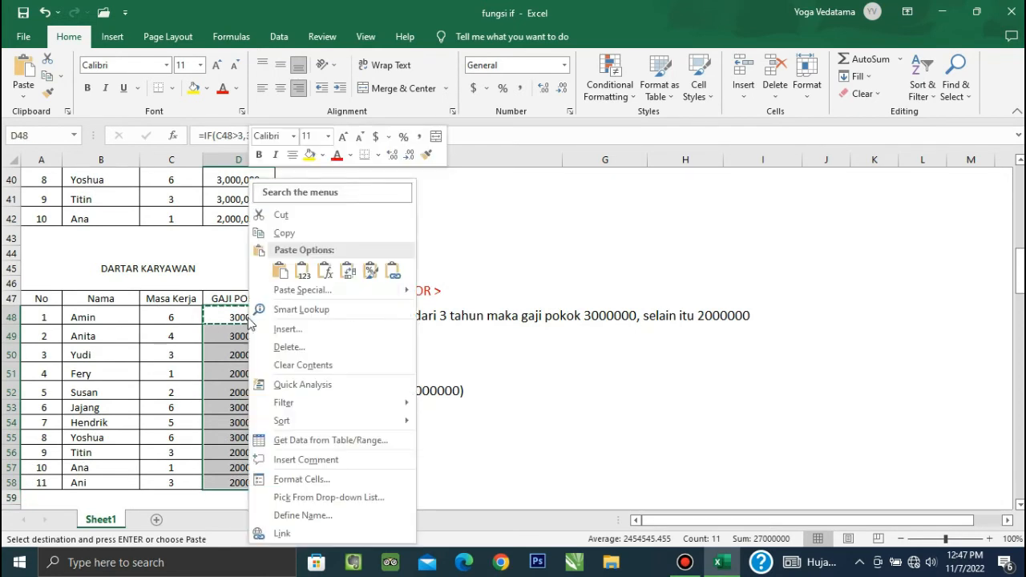
left_click(323, 480)
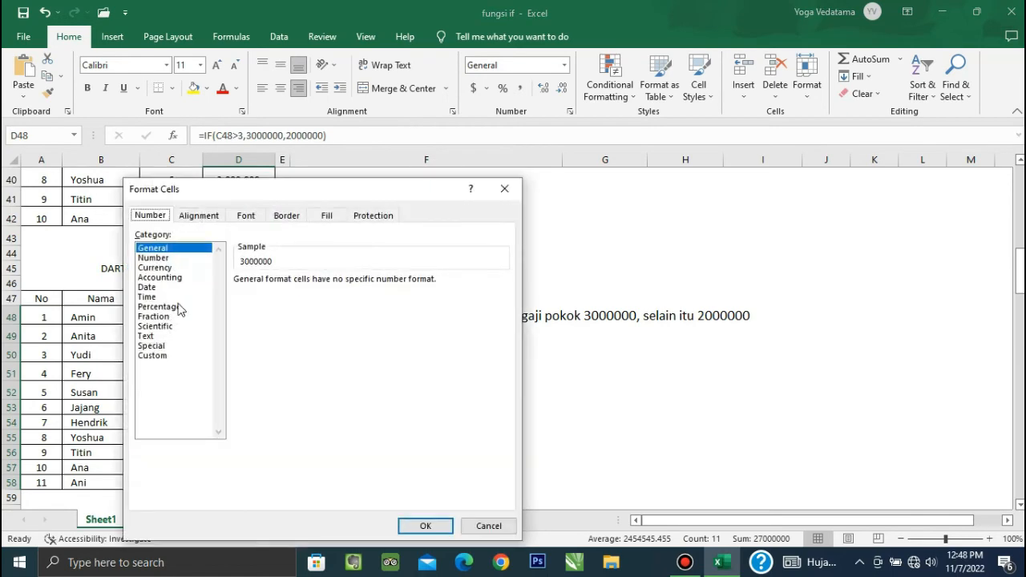
left_click(169, 357)
left_click(260, 336)
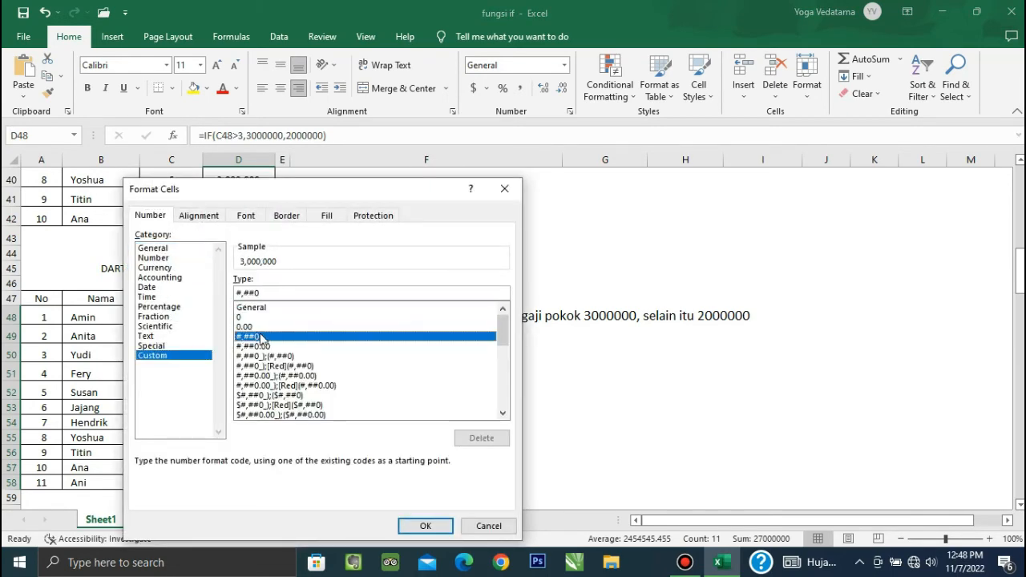
left_click(425, 525)
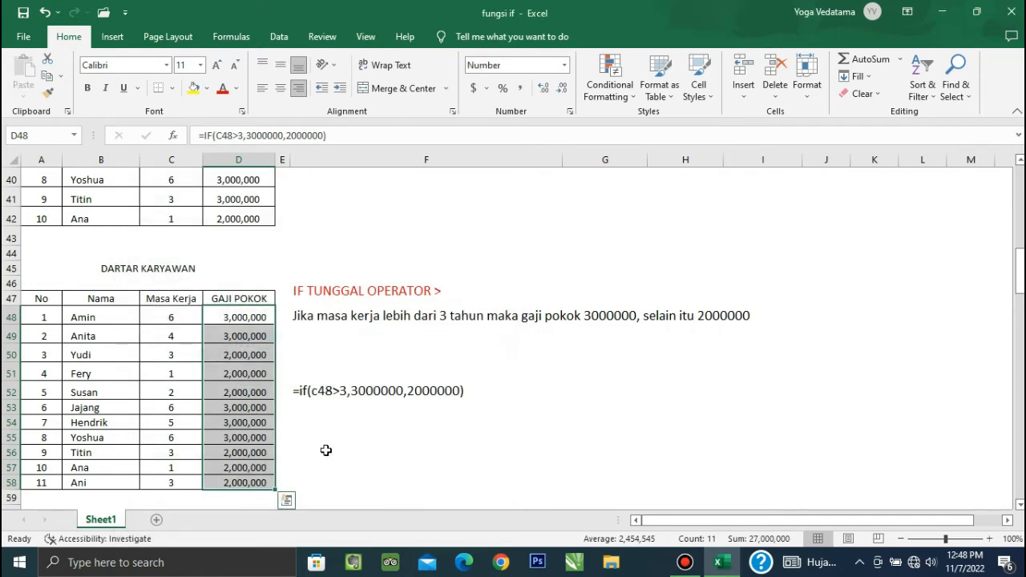
Check the GAJI POKOK results against the Masa Kerja values in rows 50 and 51
left_click(325, 451)
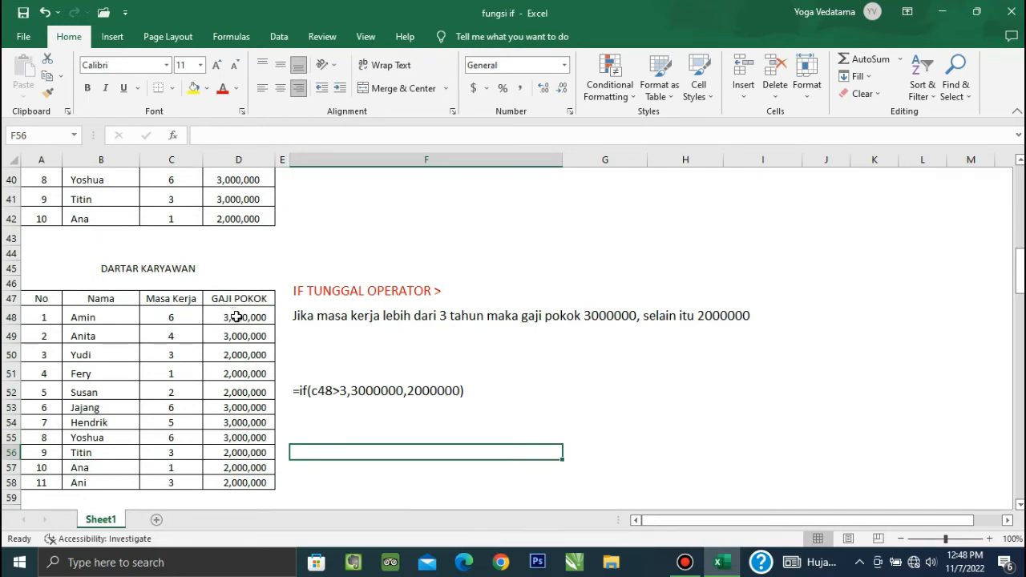
left_click(197, 375)
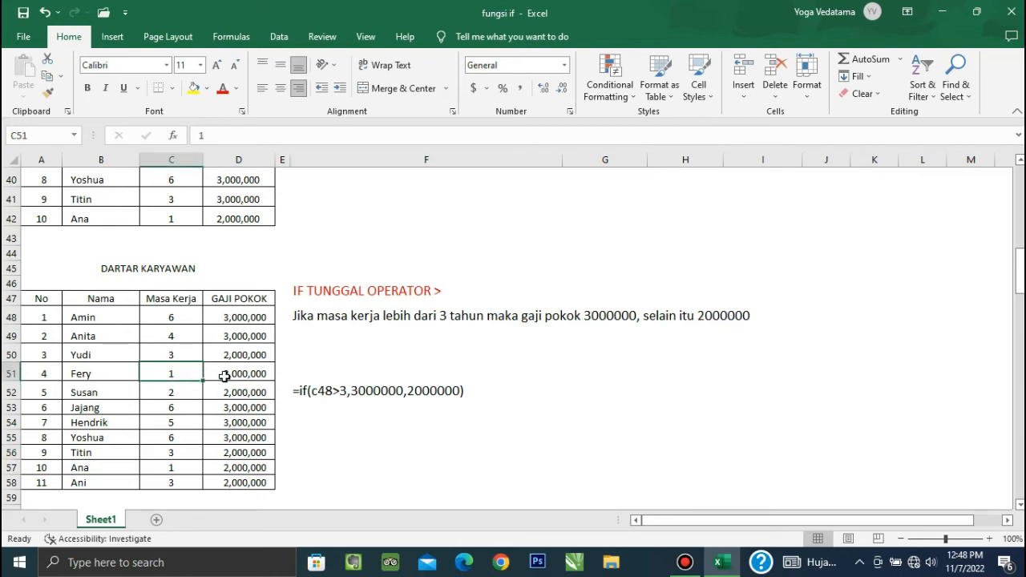
left_click(184, 357)
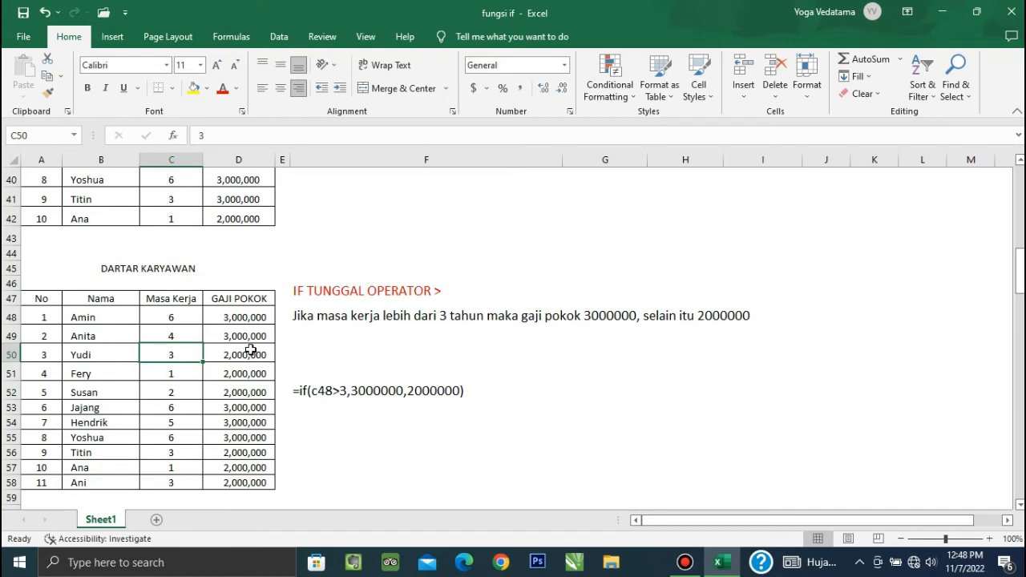
Enter the formula =IF(C64>=3,3000000,2000000) in cell D64 of the GAJI POKOK column
key("Down")
key("Down")
key("Down")
key("Down")
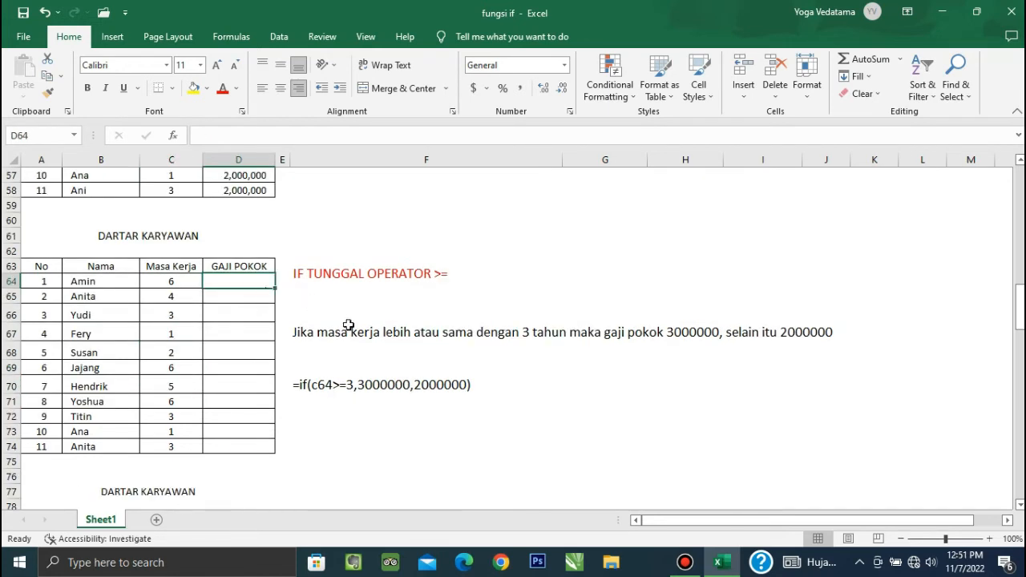
left_click(349, 324)
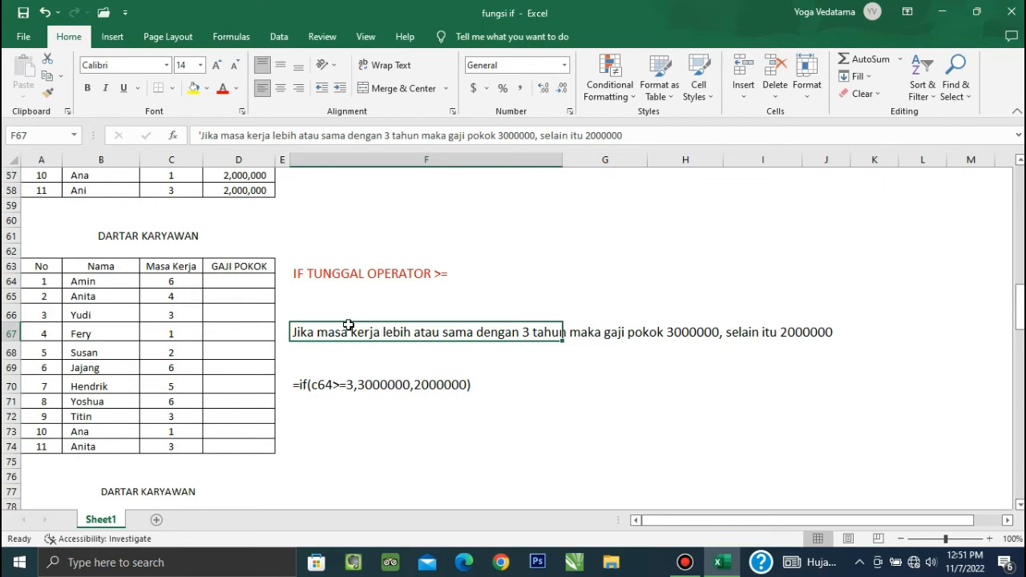
left_click(241, 281)
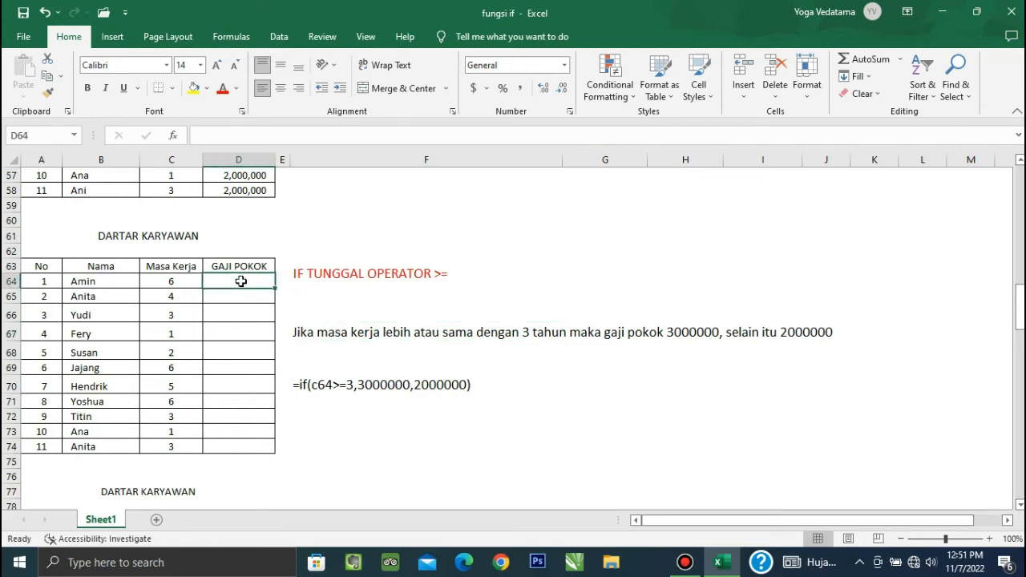
type("=")
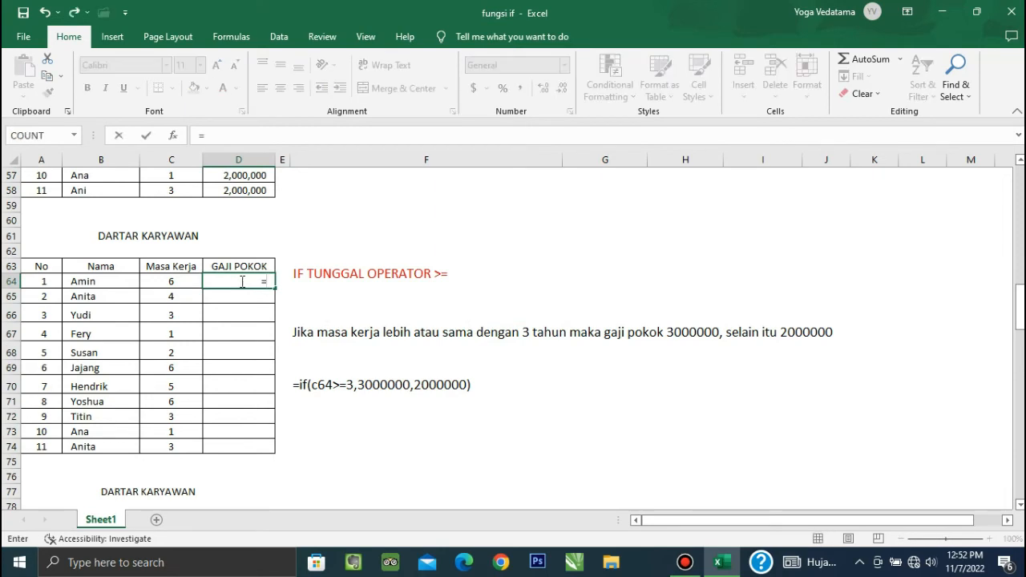
type("if(")
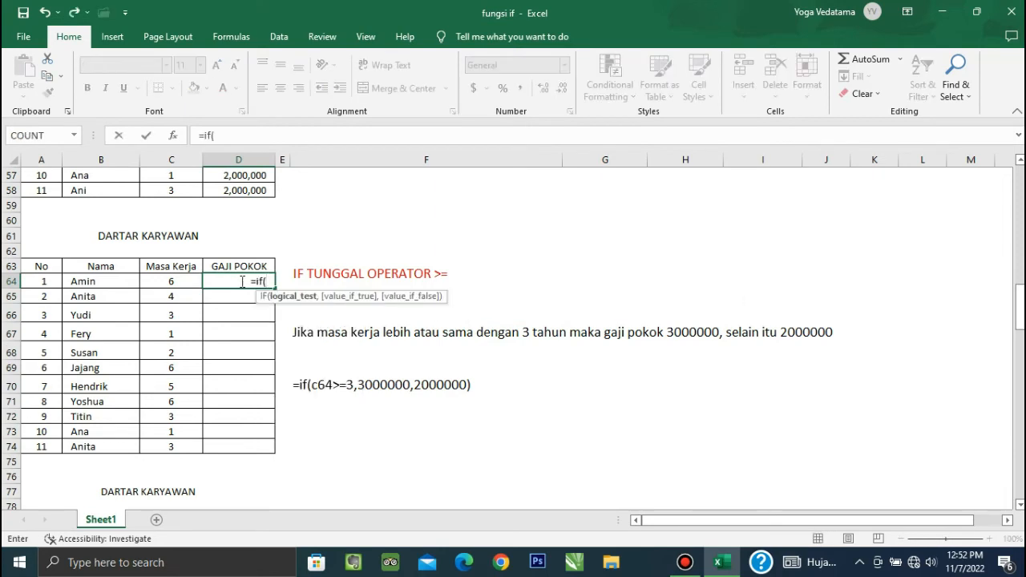
left_click(169, 278)
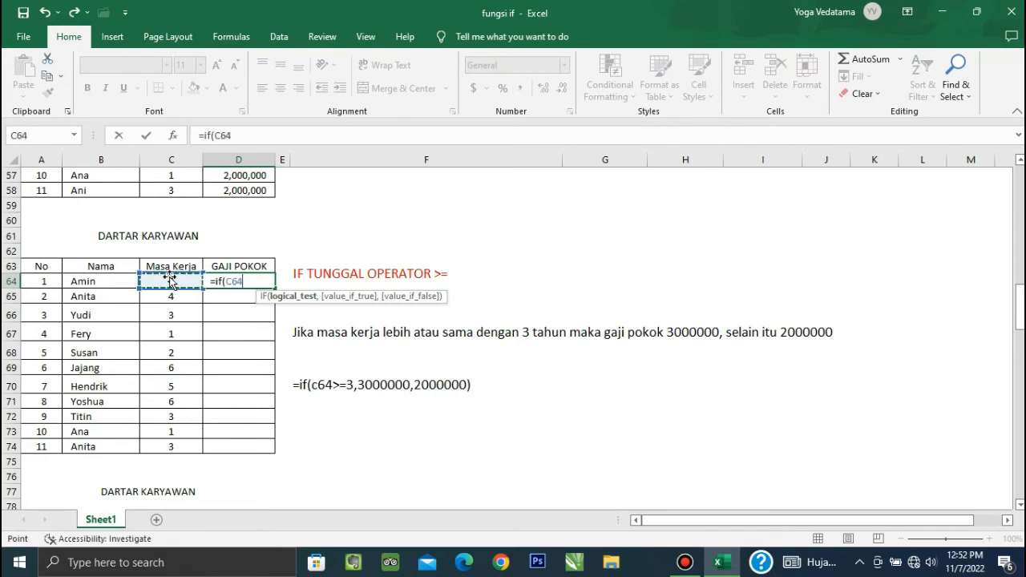
type(">")
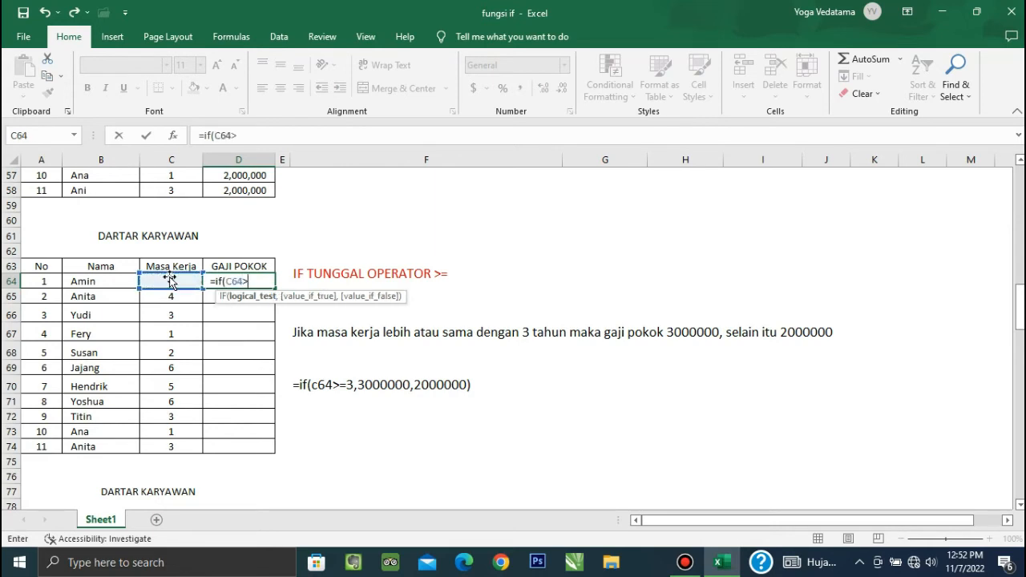
type("=3,")
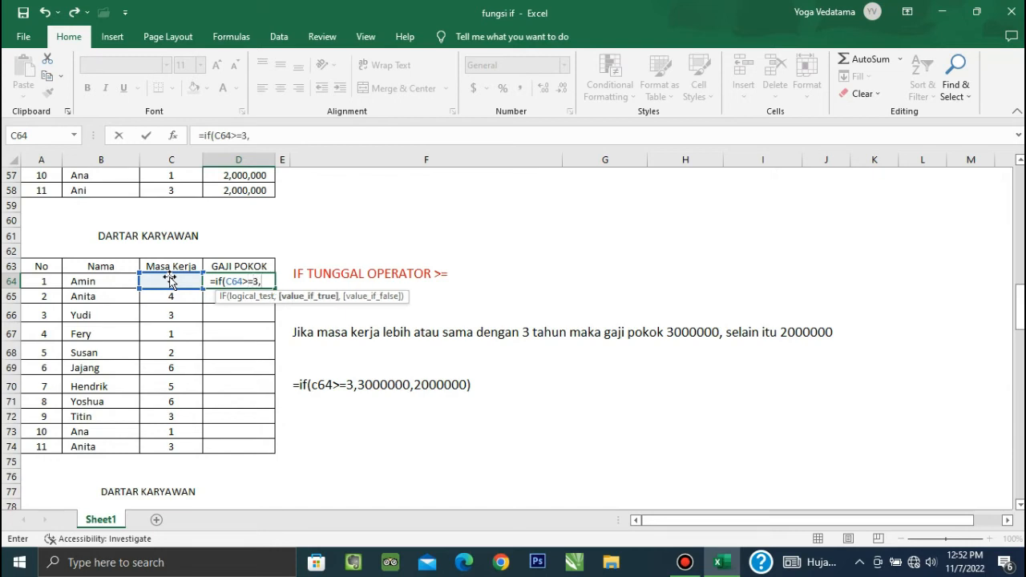
type("3000000")
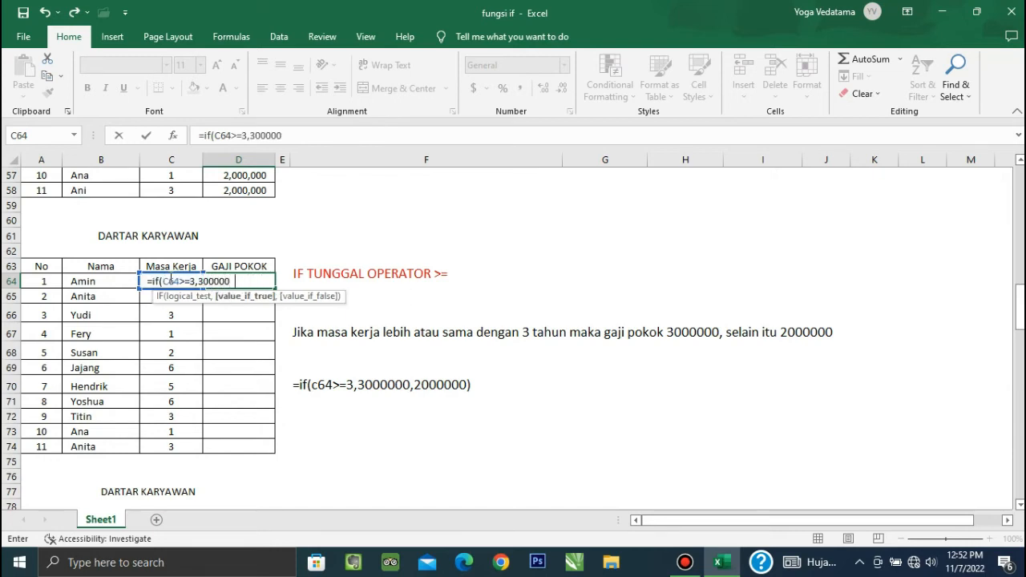
type("0,2000")
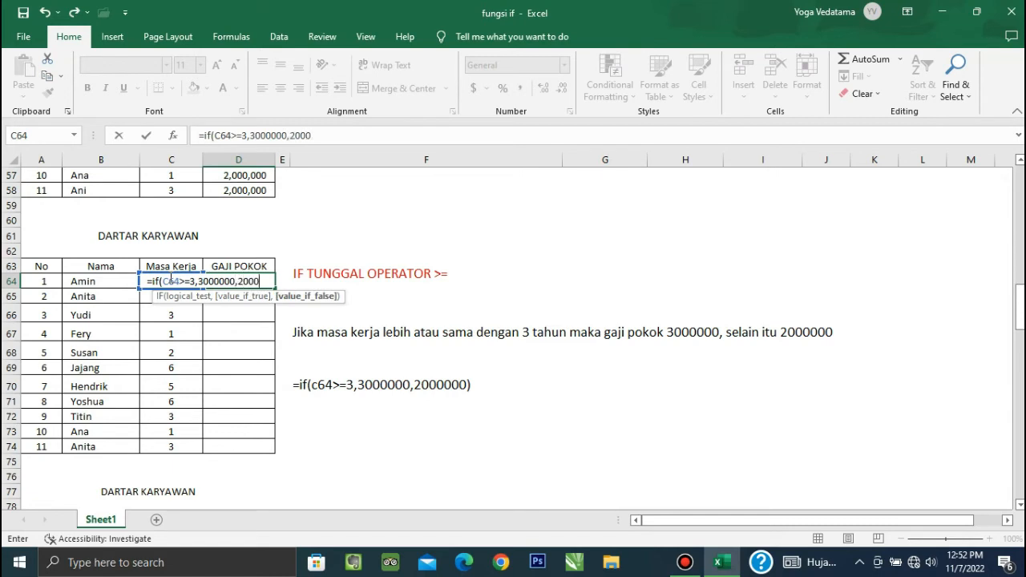
type("000)")
key("Return")
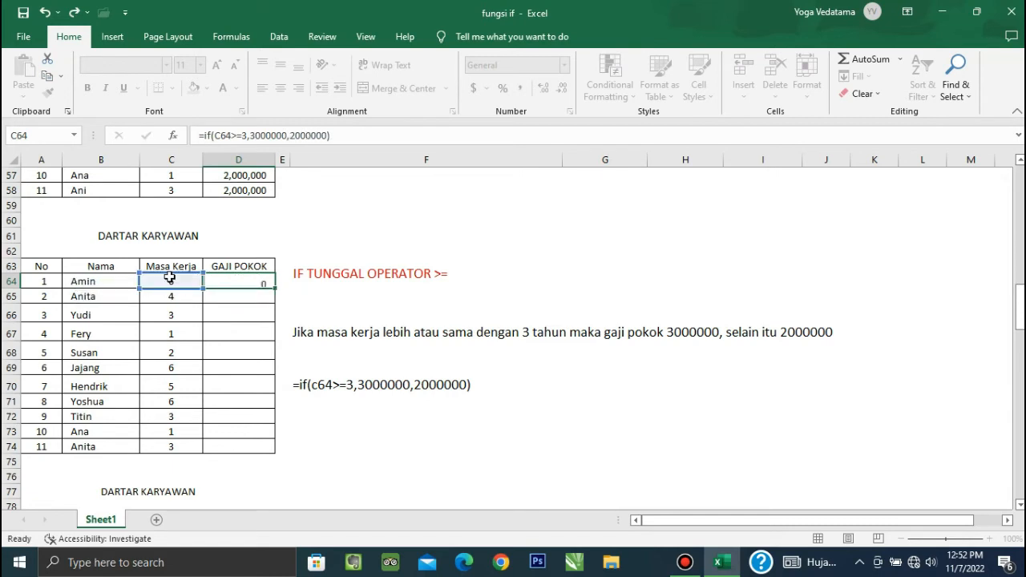
Copy the IF formula from D64 into D65:D74 of the GAJI POKOK column
left_click(230, 282)
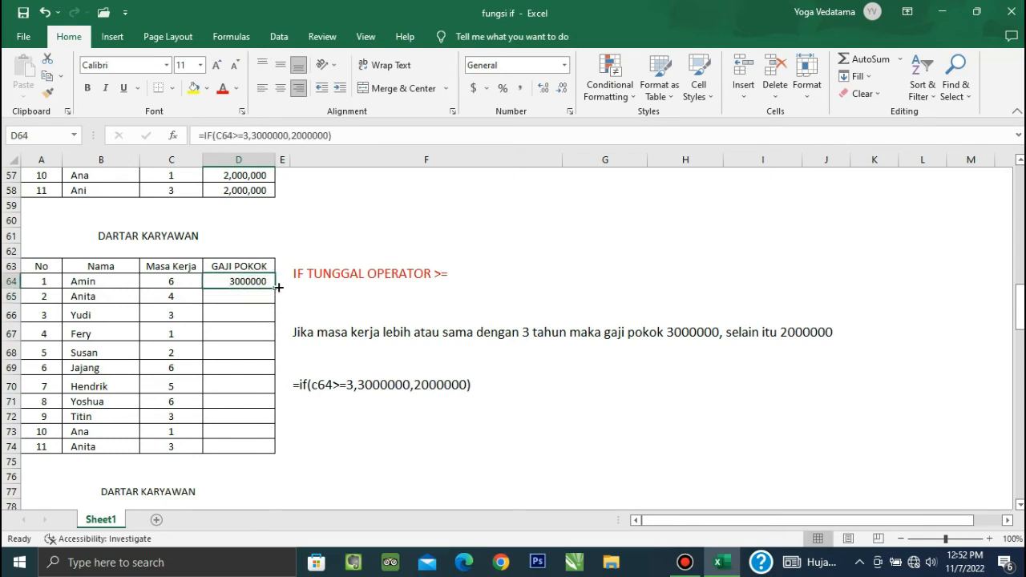
left_click_drag(275, 287, 276, 454)
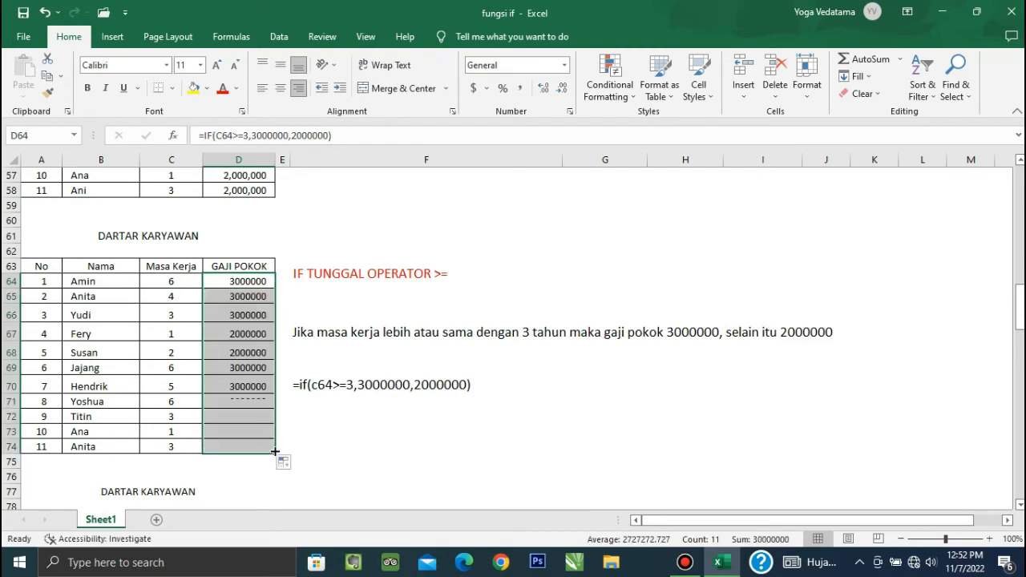
left_click(307, 459)
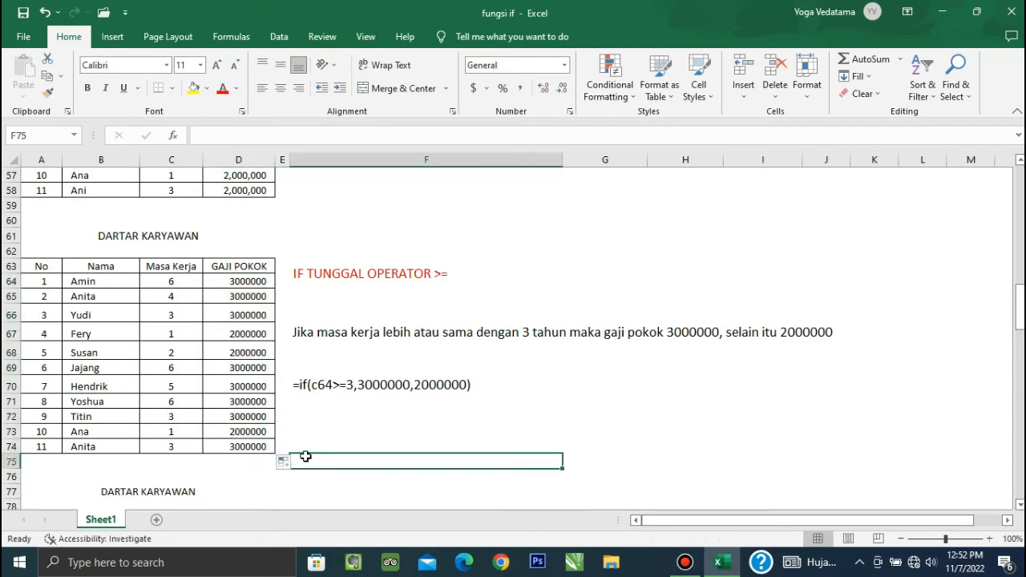
Apply the custom number format #,##0 to the GAJI POKOK values in D64:D74
left_click(244, 279)
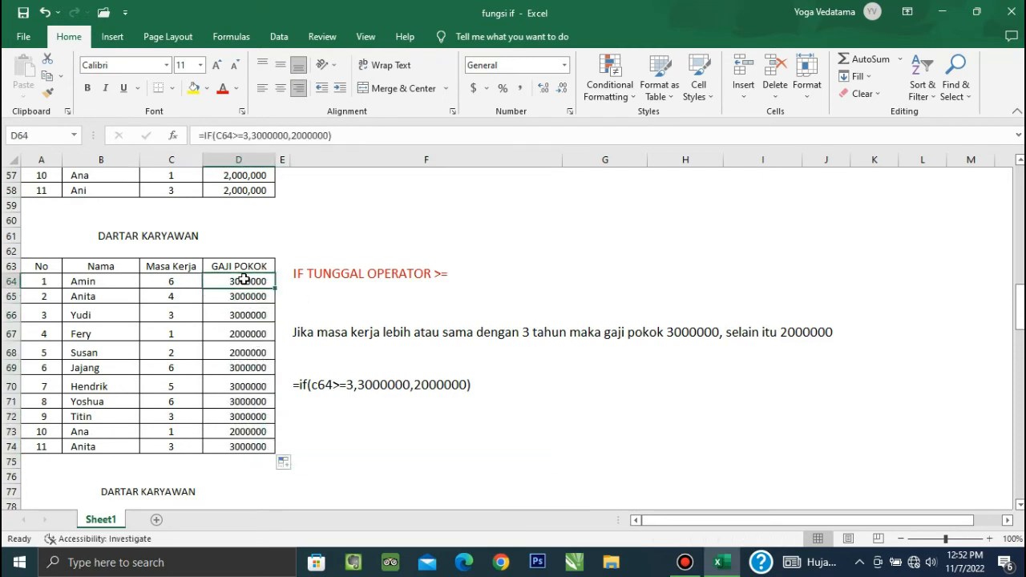
key("shift+Down")
key("shift+Down")
key("shift+Down")
key("shift+Down")
key("shift+Down")
key("shift+Down")
key("shift+Down")
key("shift+Down")
key("shift+Down")
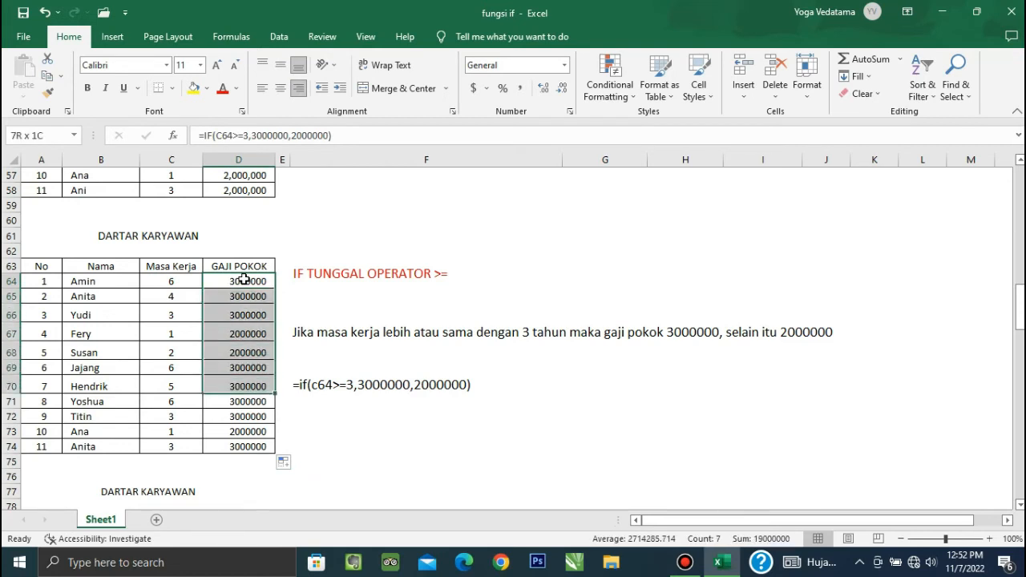
key("shift+Down")
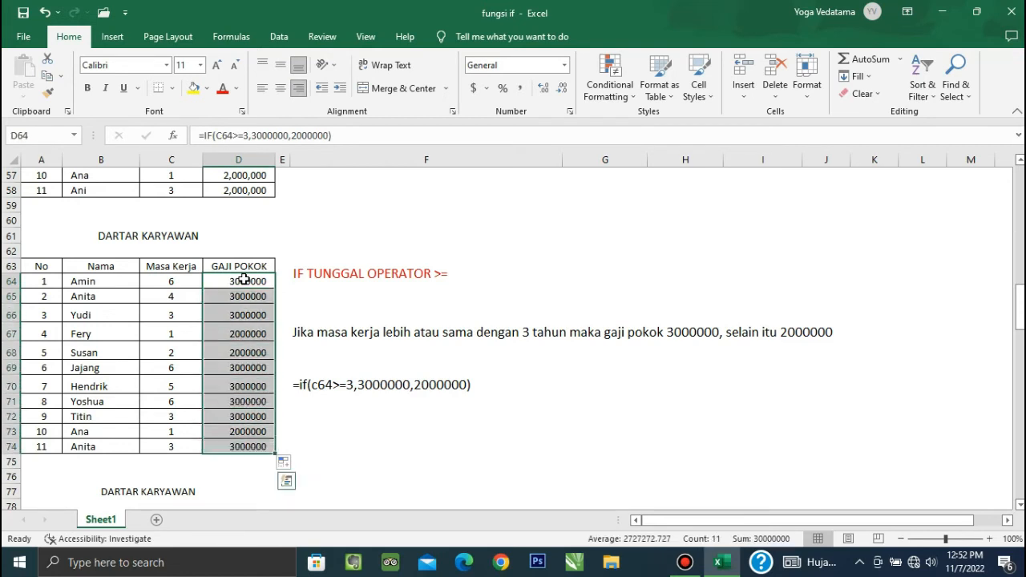
right_click(245, 281)
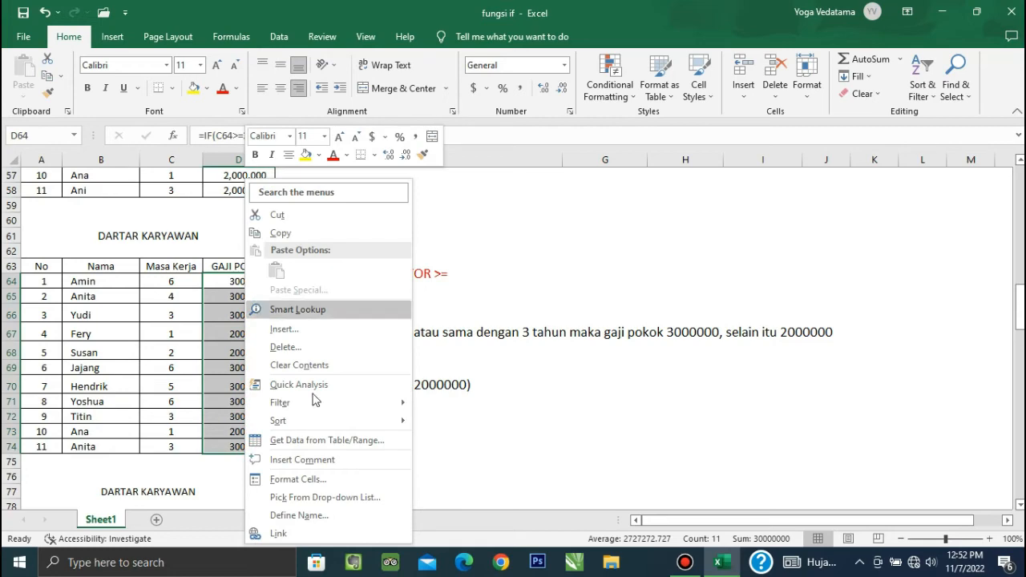
left_click(314, 479)
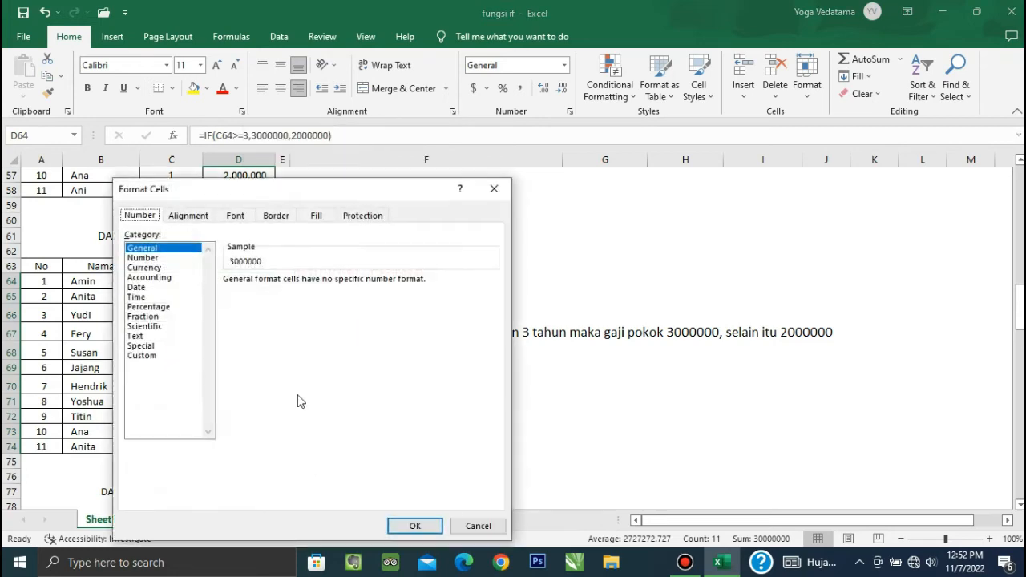
left_click(152, 361)
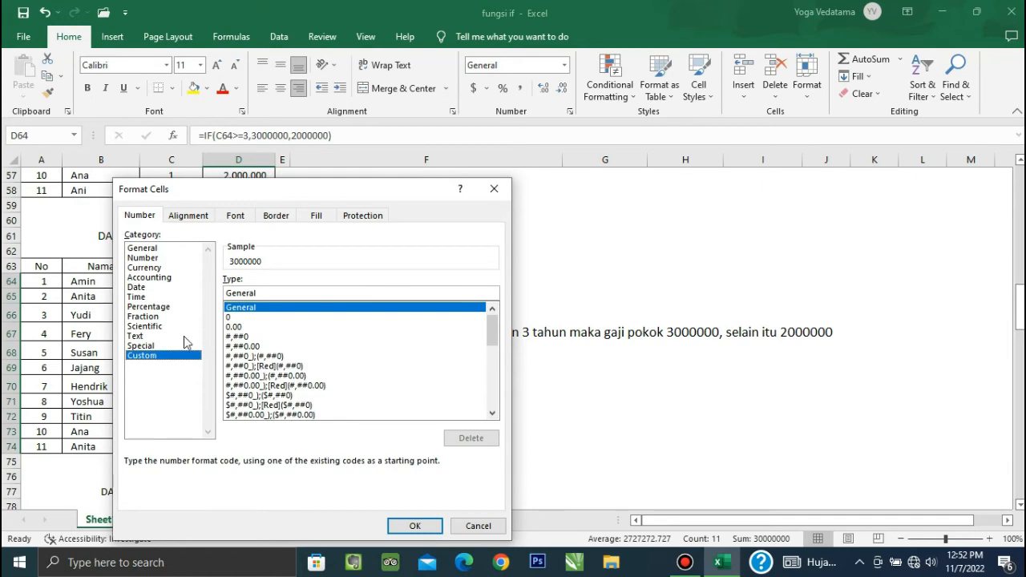
left_click(254, 337)
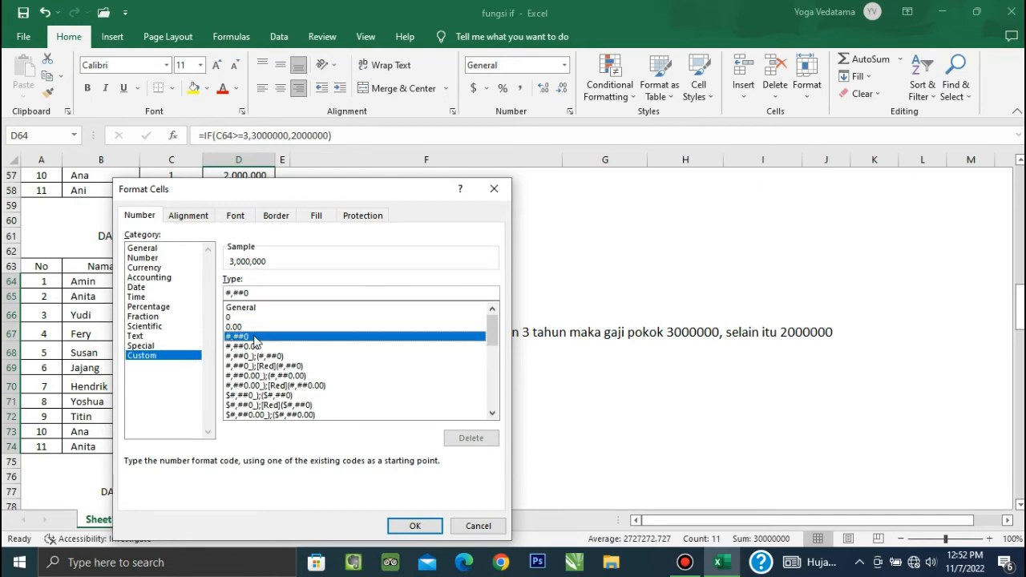
left_click(411, 525)
left_click(301, 445)
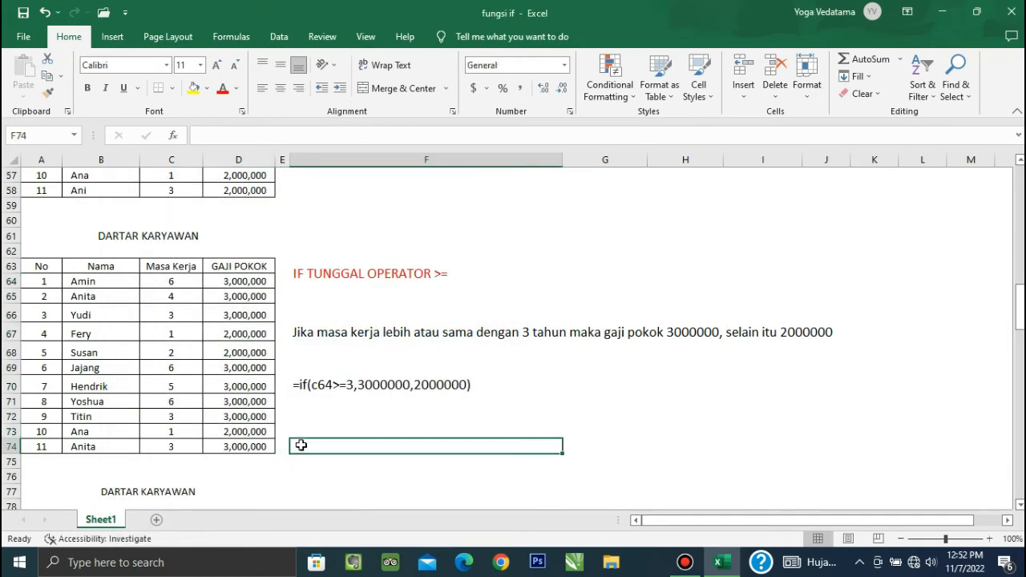
Examine the GANDA OPERATOR = table in rows 79 to 89 and the Golongan salary rules beside it in F83:F86
key("Down")
key("Down")
key("Down")
key("Down")
key("Down")
key("Down")
key("Down")
key("Down")
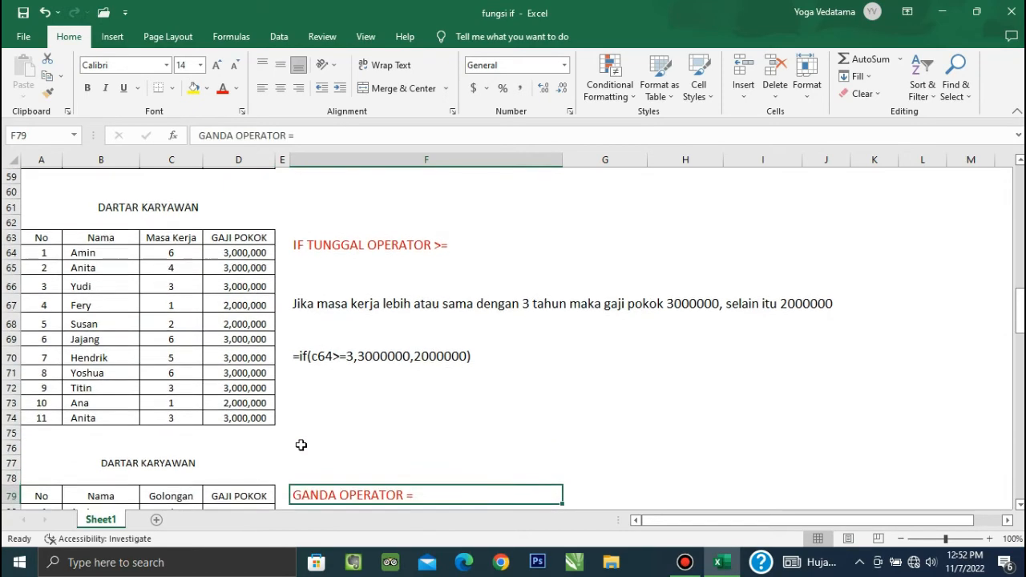
key("Down")
key("Down")
key("Down")
key("Down")
key("Down")
key("Down")
key("Down")
key("Down")
key("Down")
key("Down")
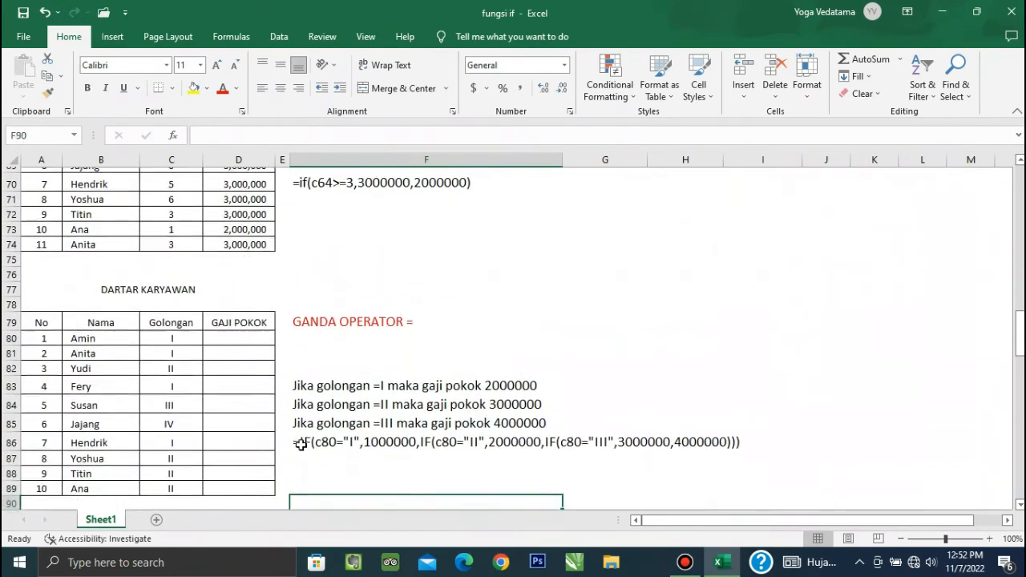
key("Down")
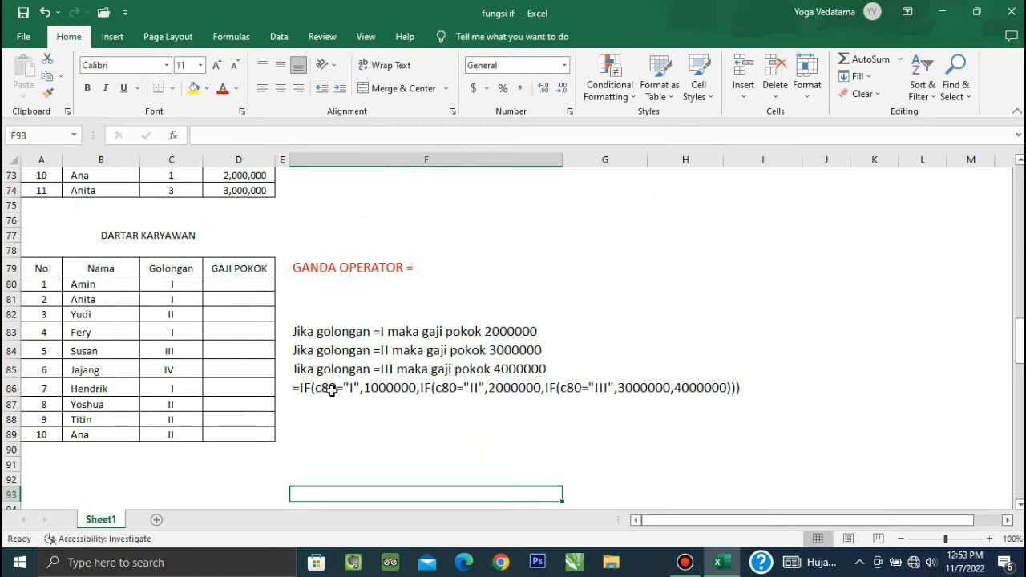
left_click(348, 337)
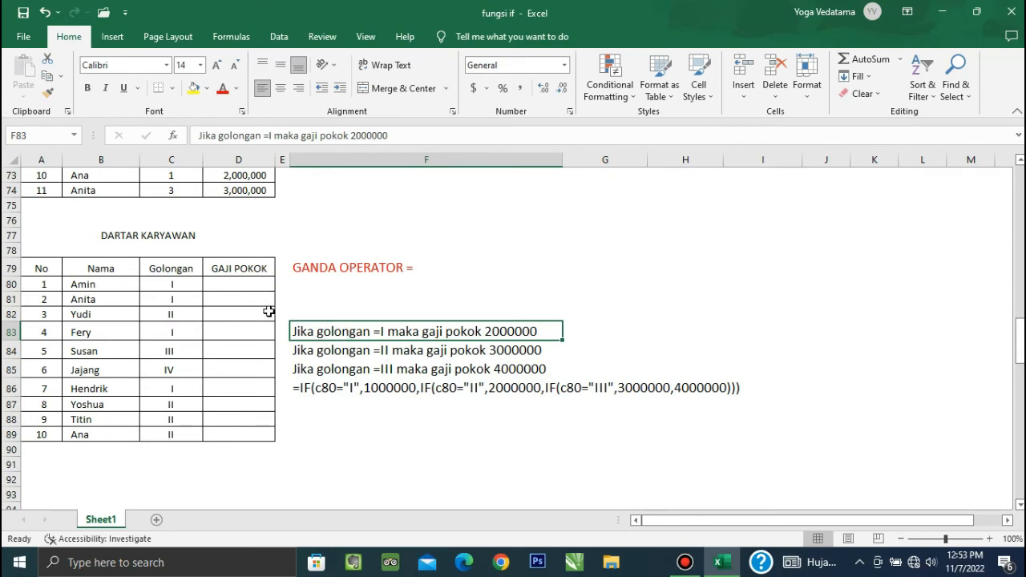
left_click(350, 436)
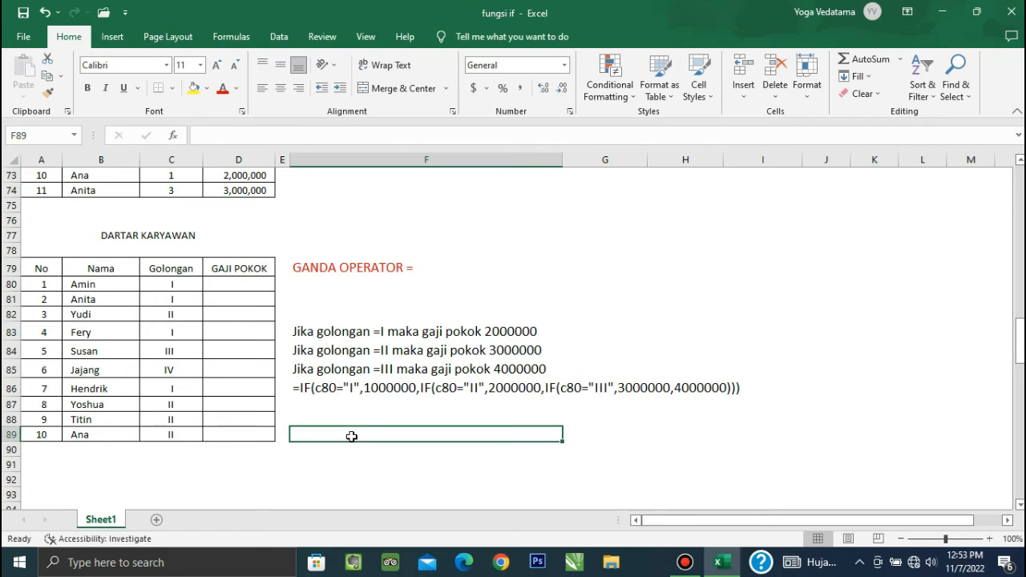
left_click(385, 329)
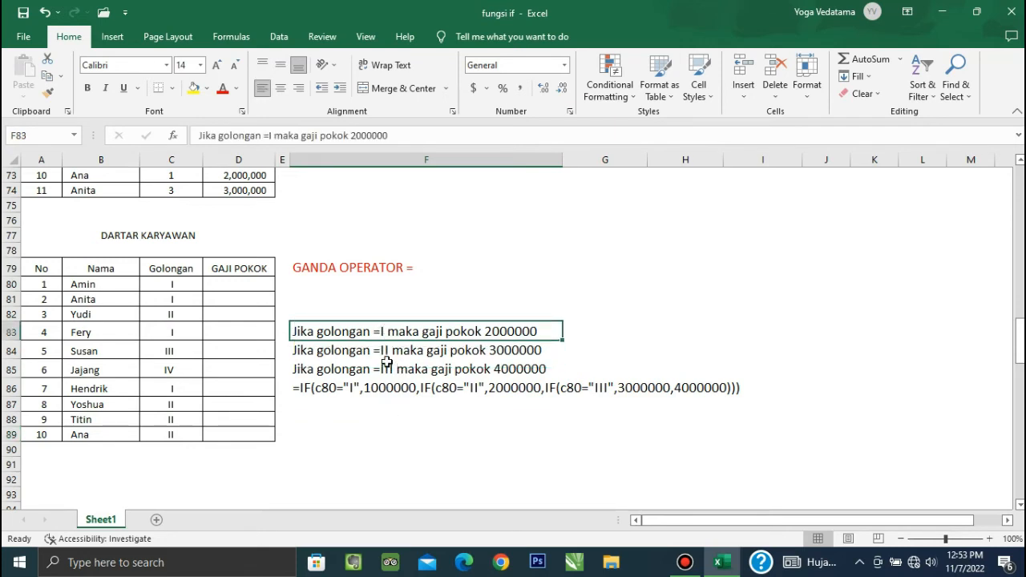
left_click(385, 351)
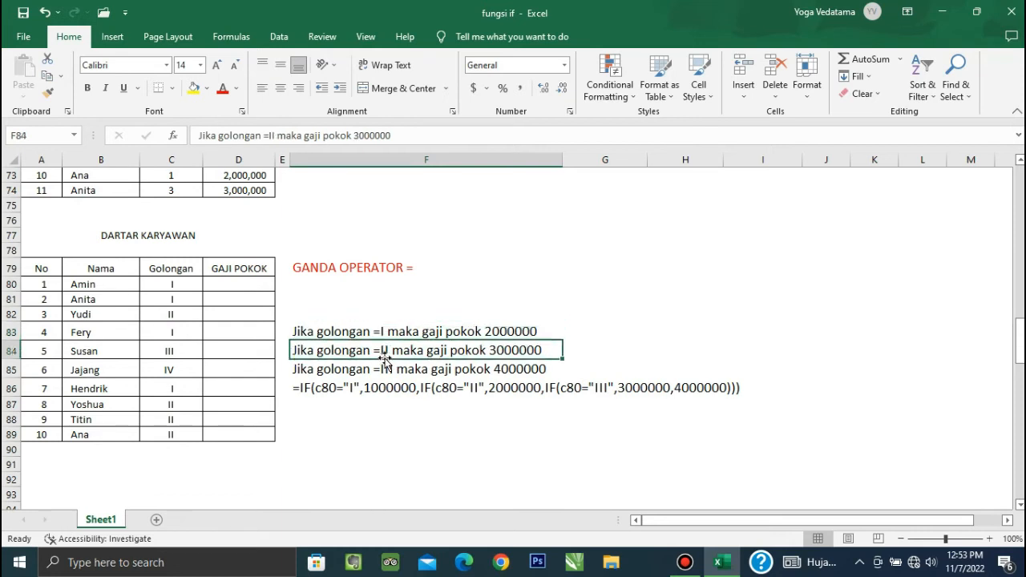
Enter the nested formula =IF(C80="I",2000000,IF(C80="II",3000000,4000000)) in cell D80 of the GAJI POKOK column
left_click(253, 286)
type("=")
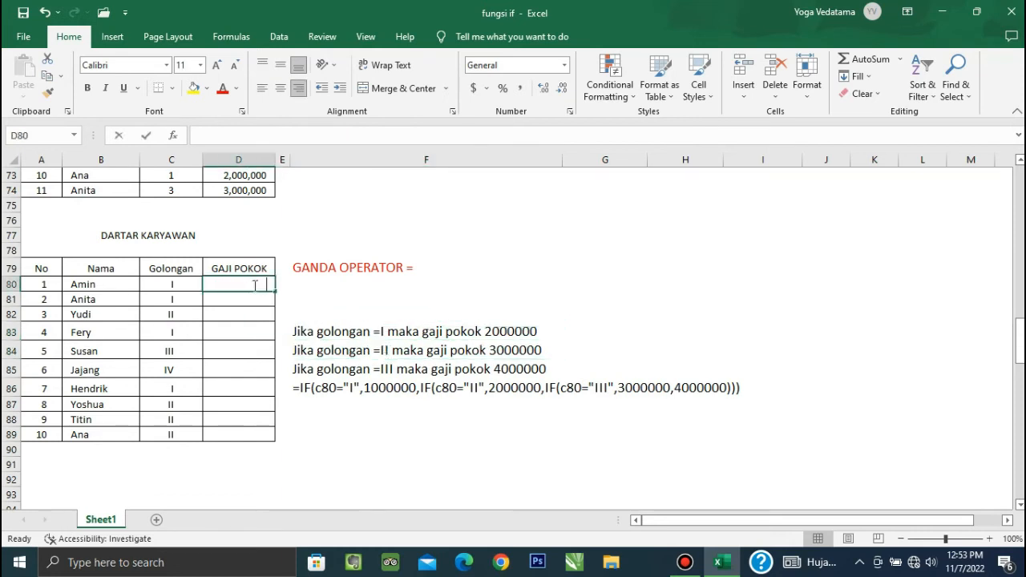
type("if(")
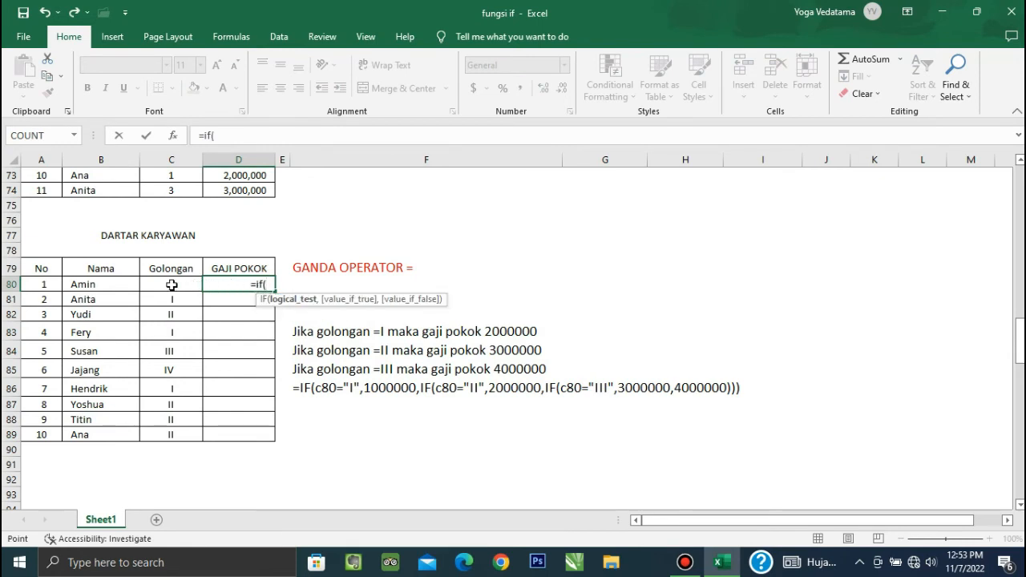
left_click(172, 284)
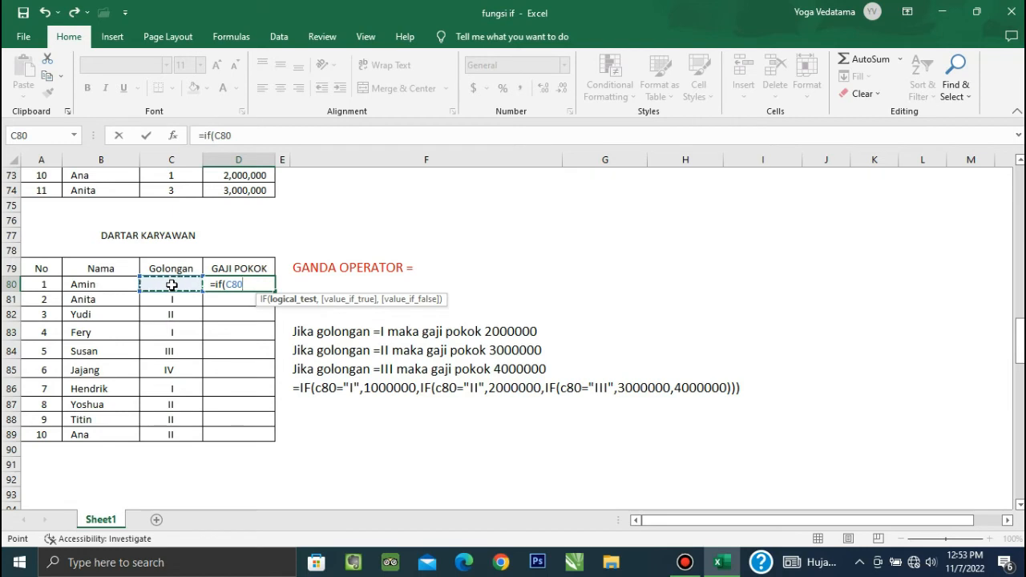
type("=")
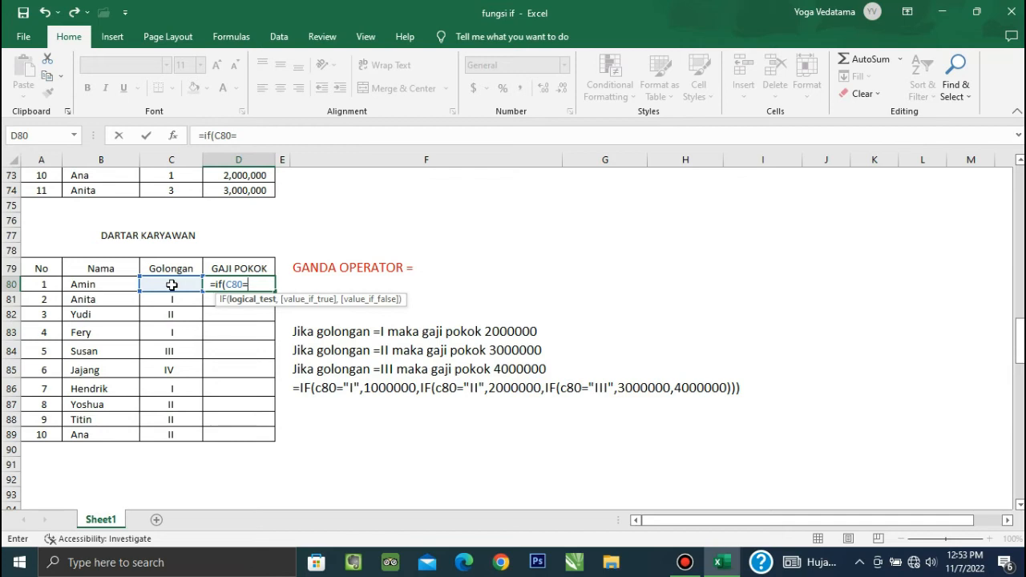
type("\"I\",")
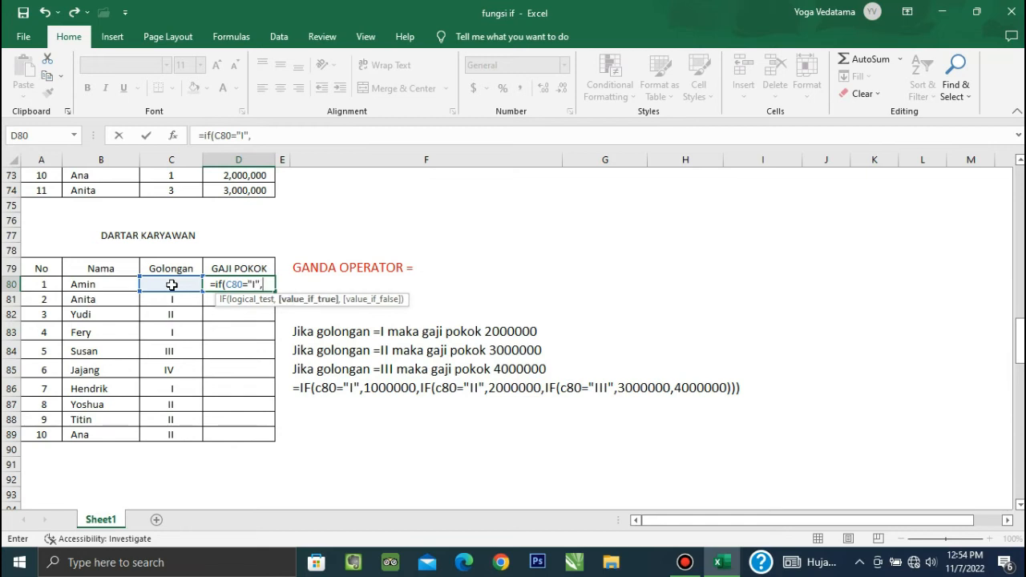
type("2000")
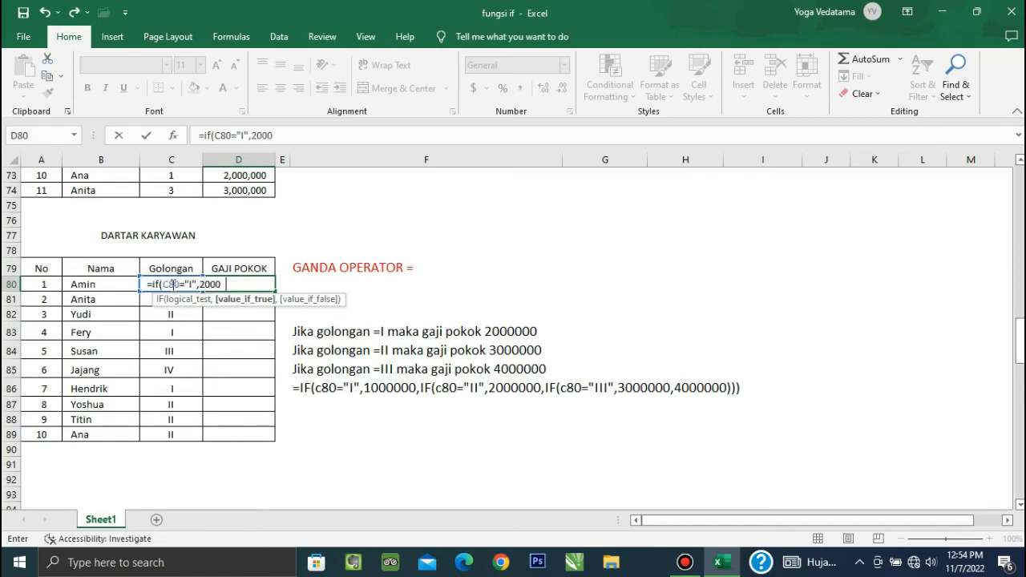
type("000,")
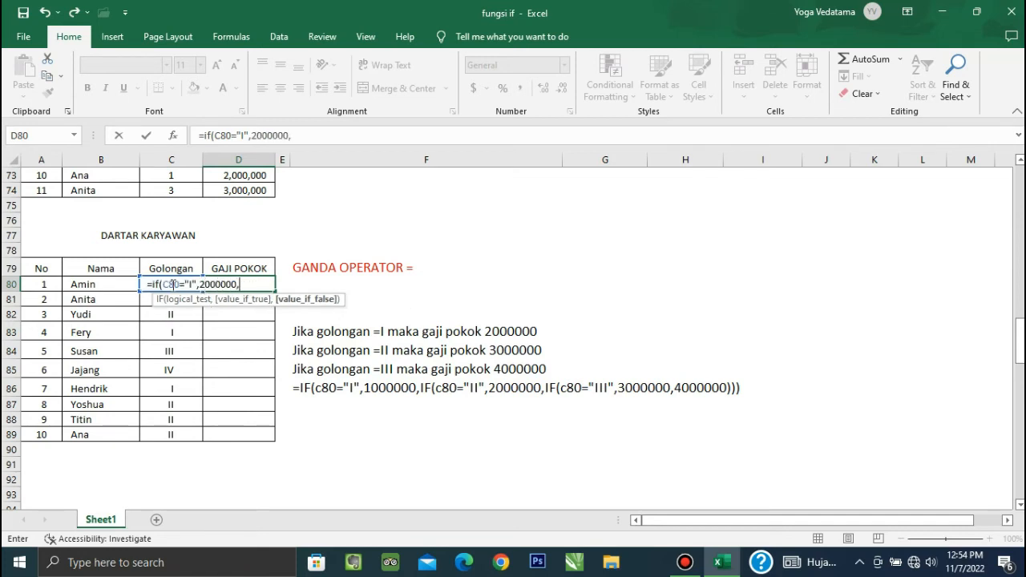
type("if(")
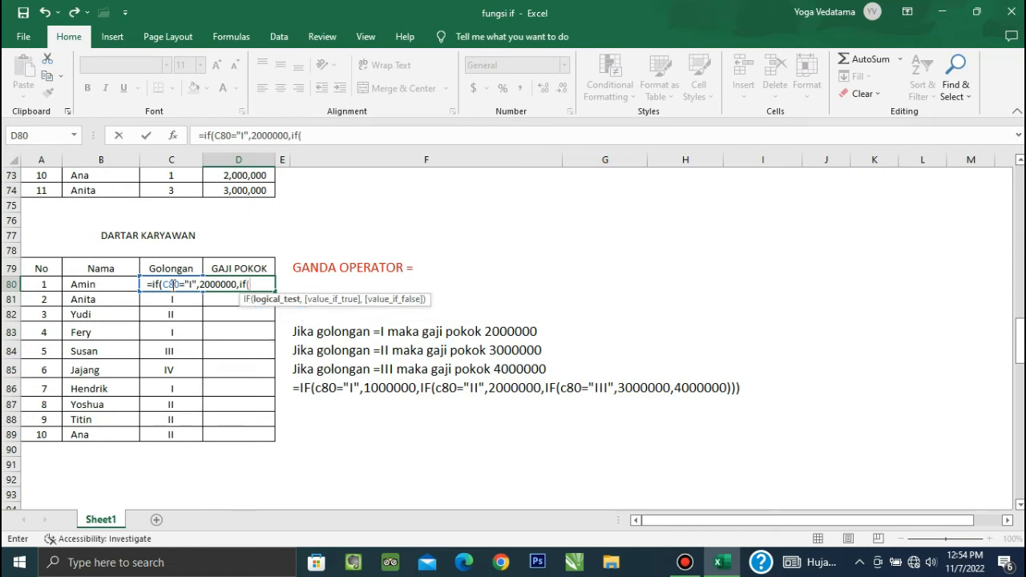
type("c")
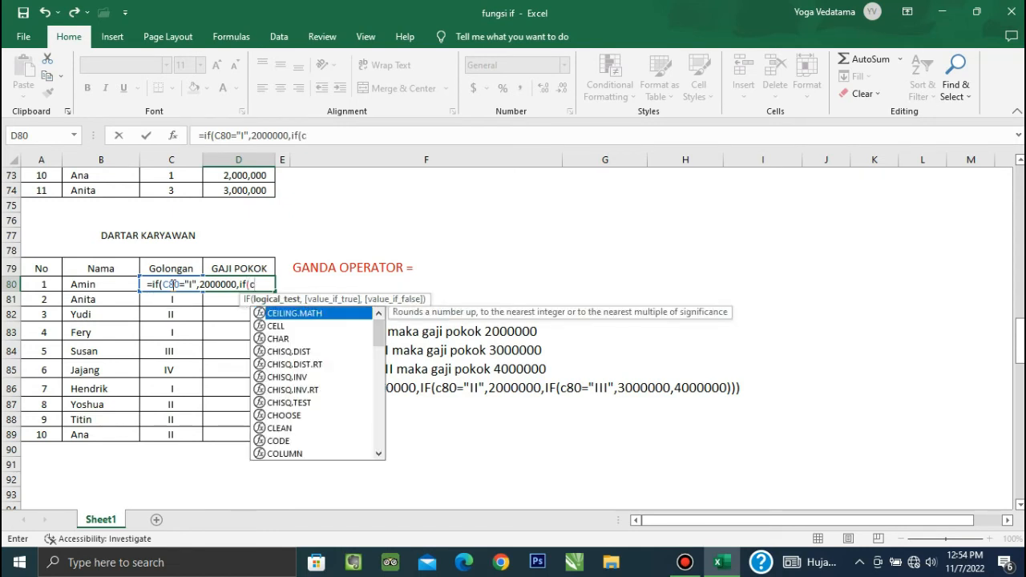
type("80")
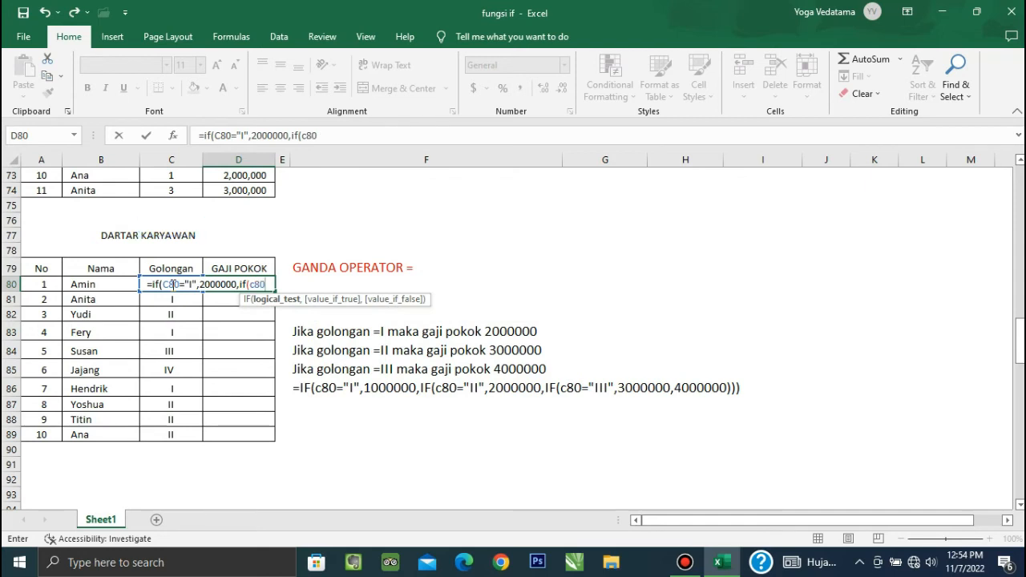
type("=")
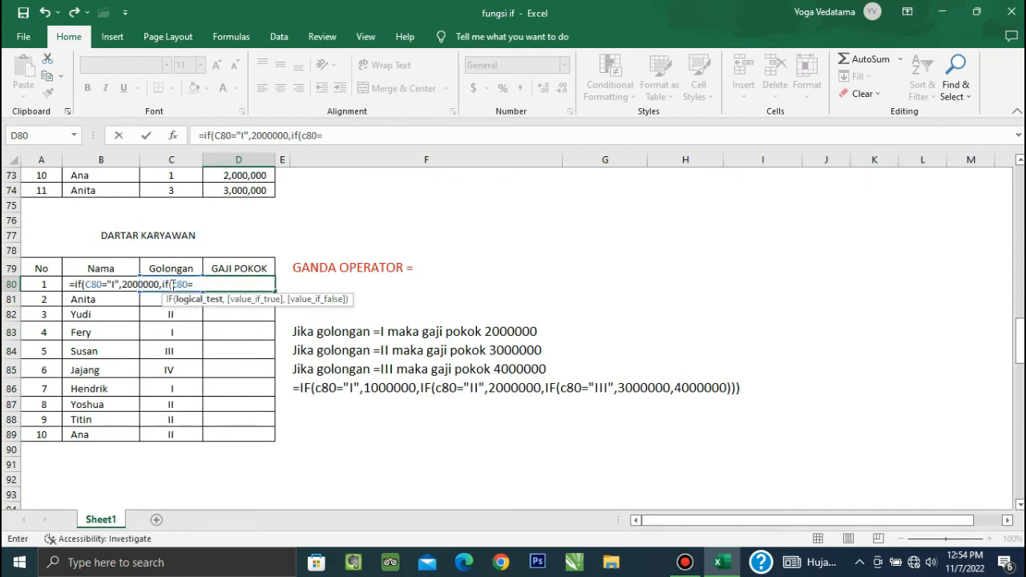
type("\"II\",")
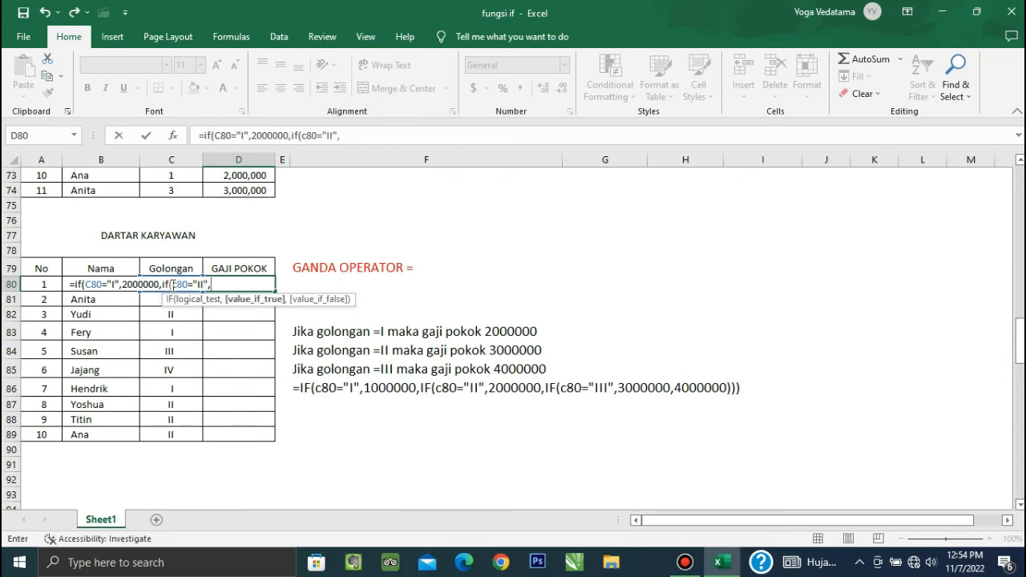
type("3000000,")
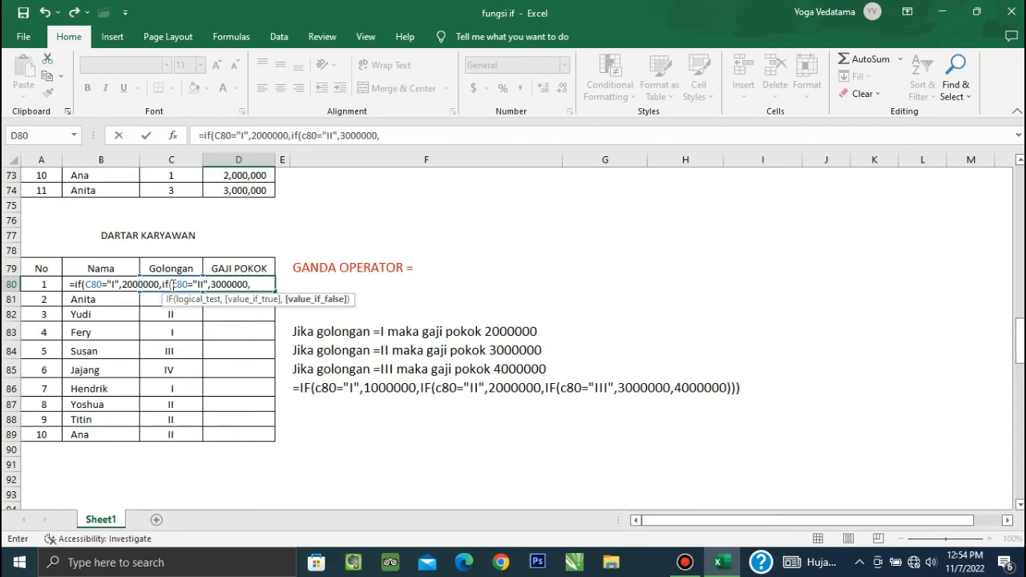
type("4000000")
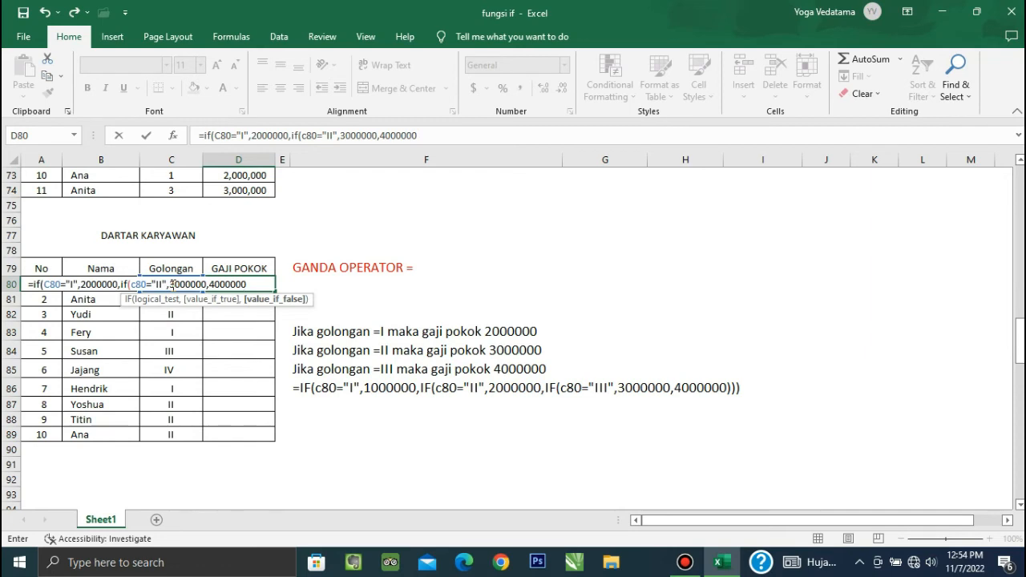
type(")")
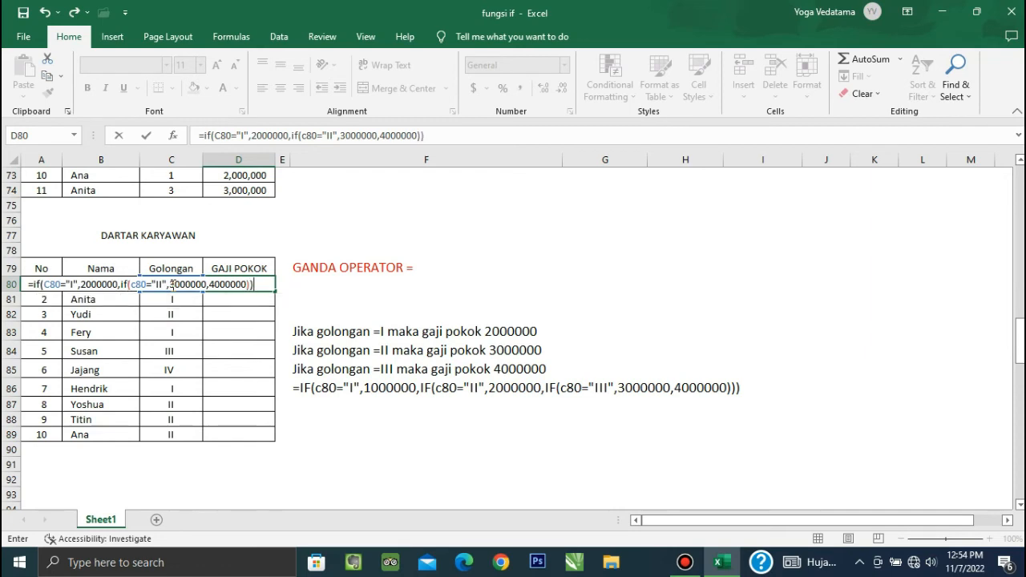
key("Return")
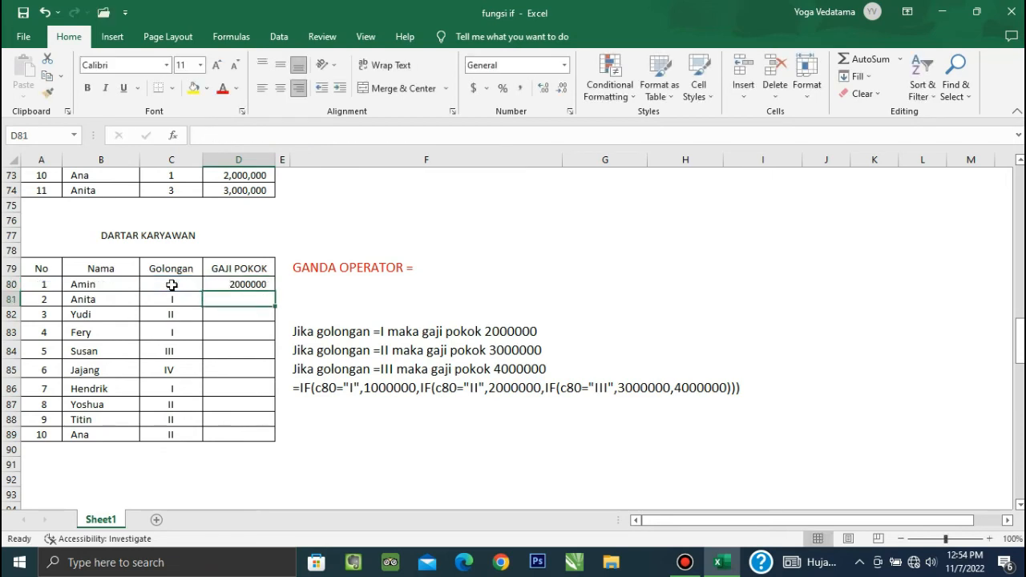
Copy the nested IF formula from D80 into D81:D89 of the GAJI POKOK column
left_click(253, 285)
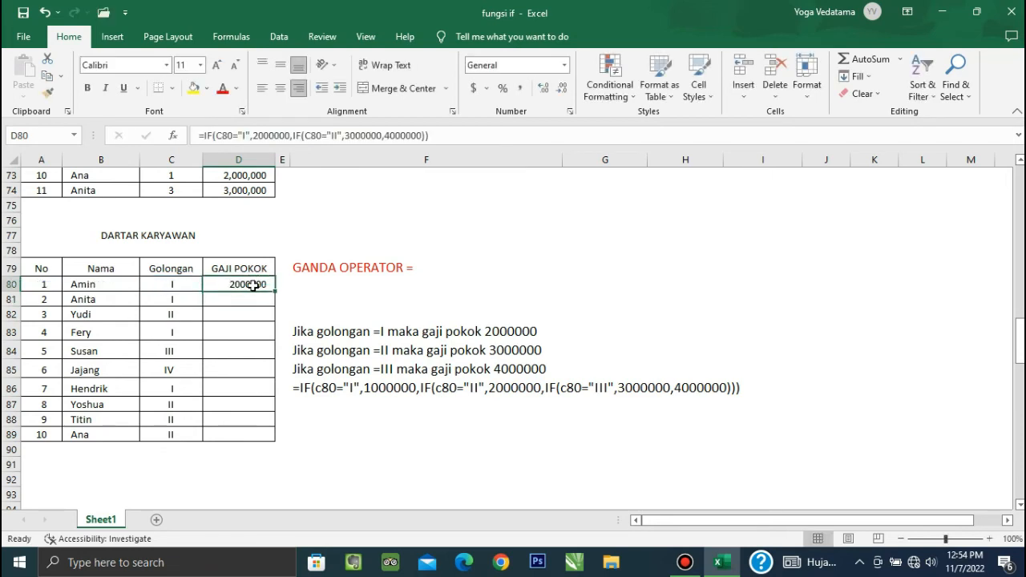
key("ctrl+c")
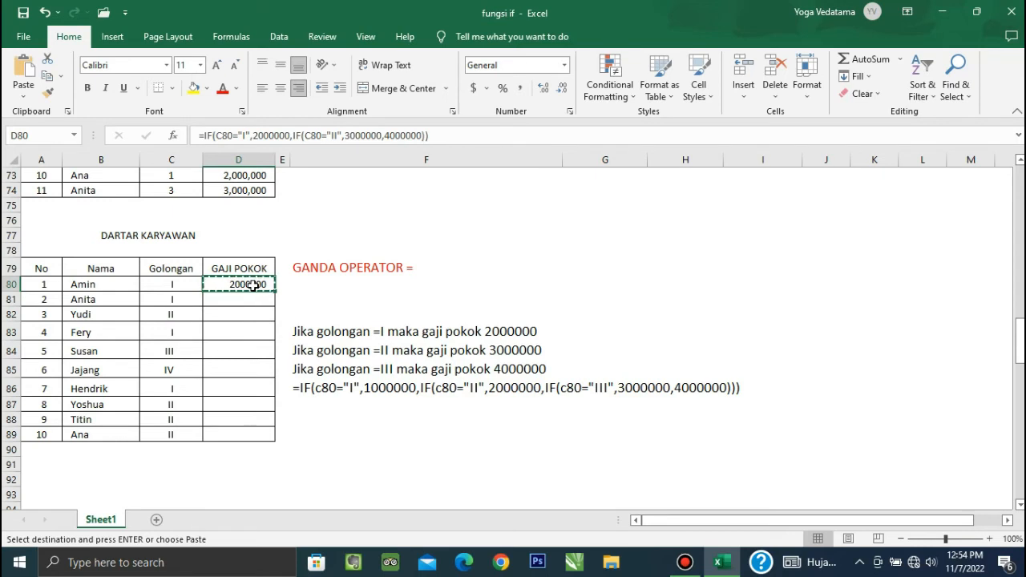
key("Down")
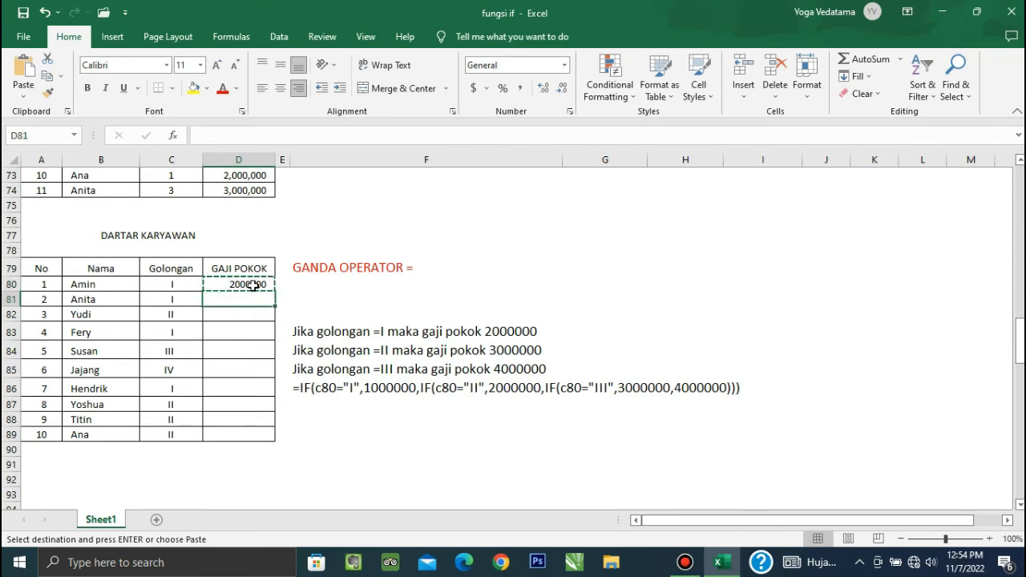
key("shift+Down")
key("shift+Down")
key("shift+Down")
key("shift+Down")
key("shift+Down")
key("shift+Down")
key("shift+Down")
key("shift+Down")
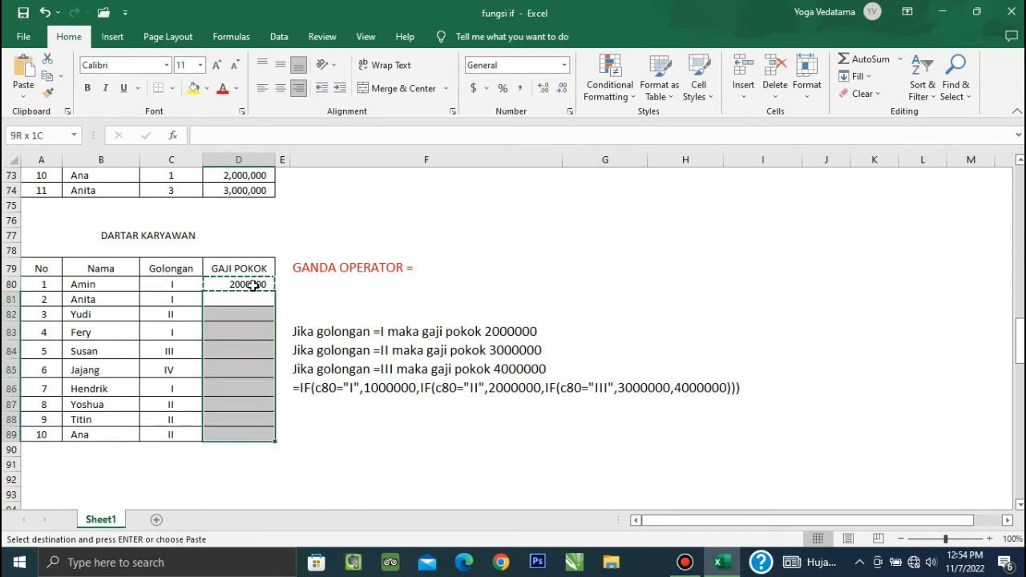
key("ctrl+v")
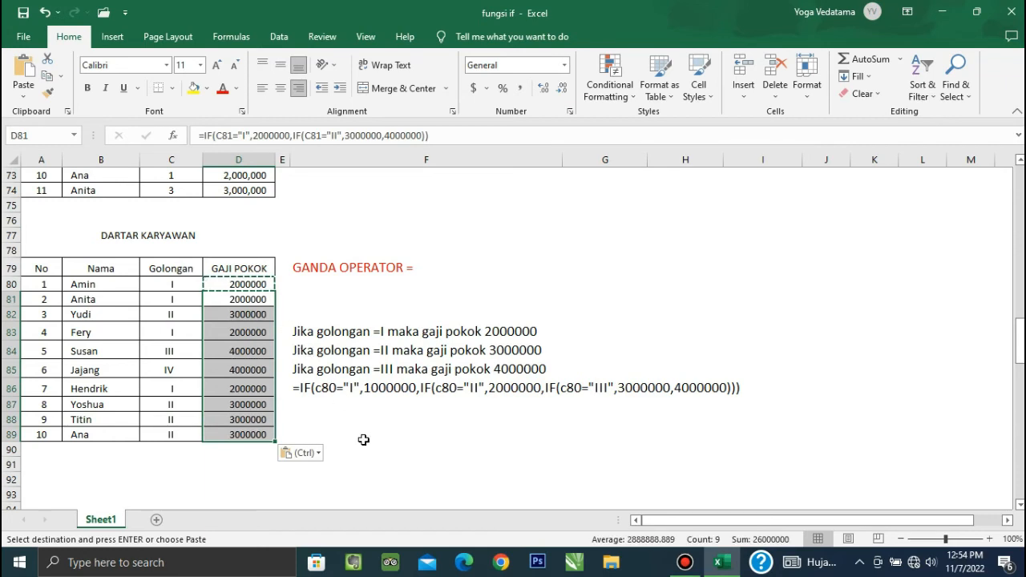
left_click(373, 492)
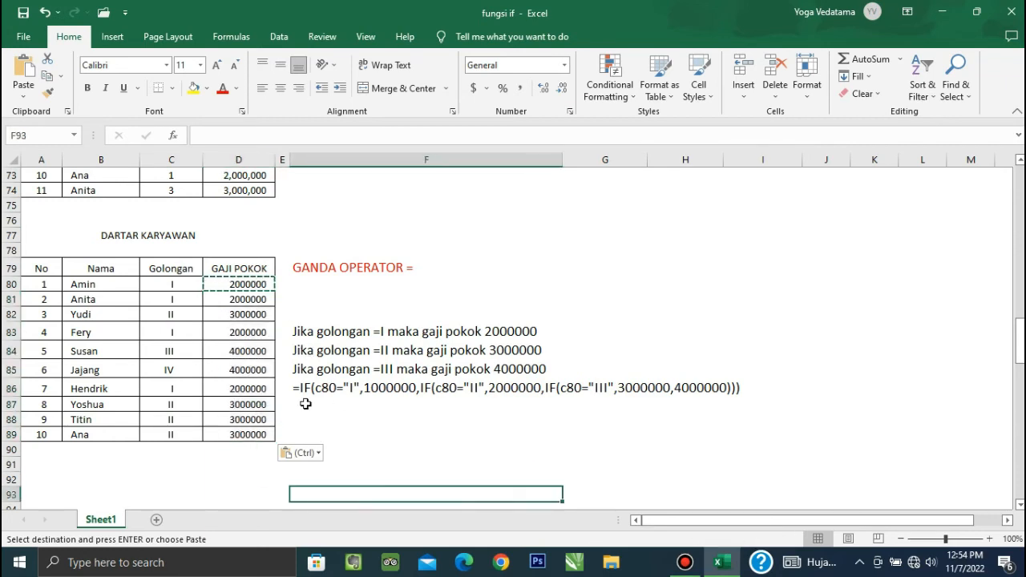
Check the GAJI POKOK formulas in D80, D82, D84 and D85, and set the Golongan in C85 to II
left_click(239, 286)
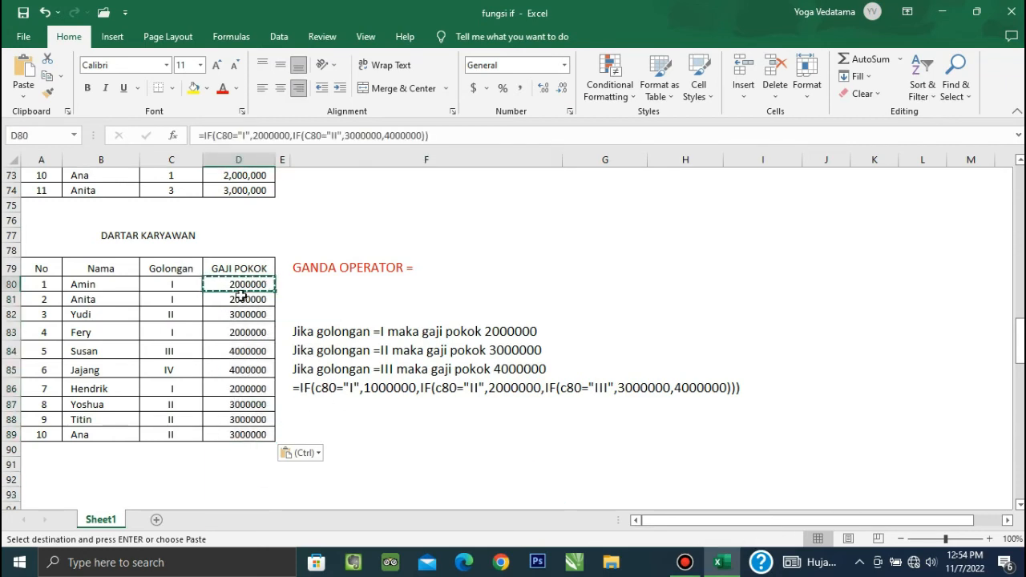
left_click(243, 315)
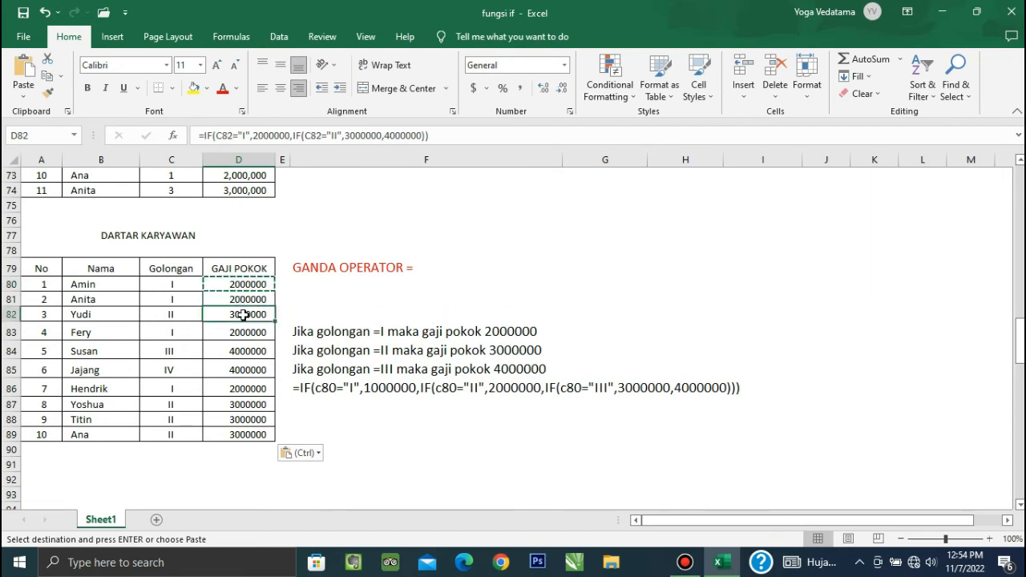
left_click(250, 351)
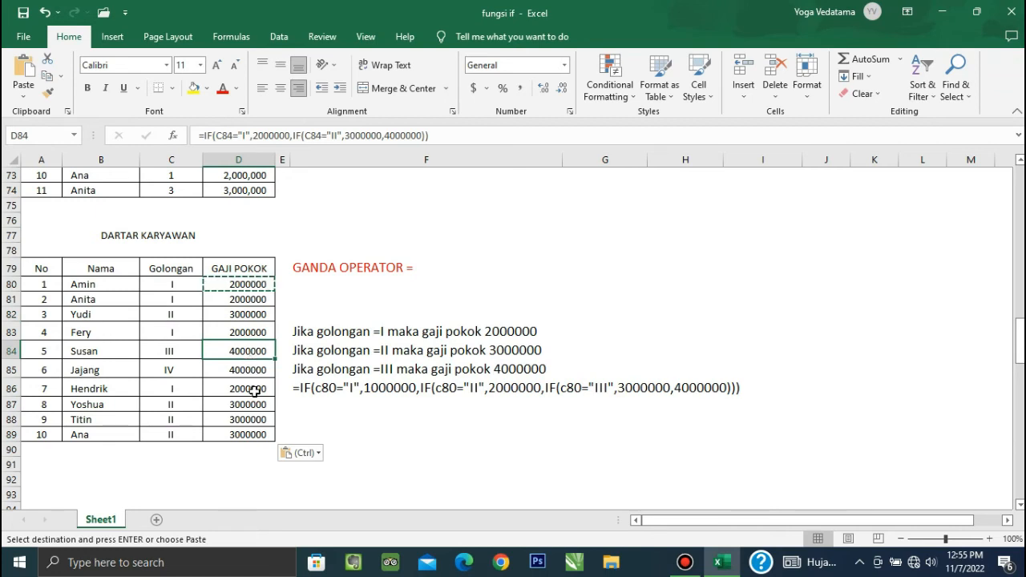
left_click(246, 370)
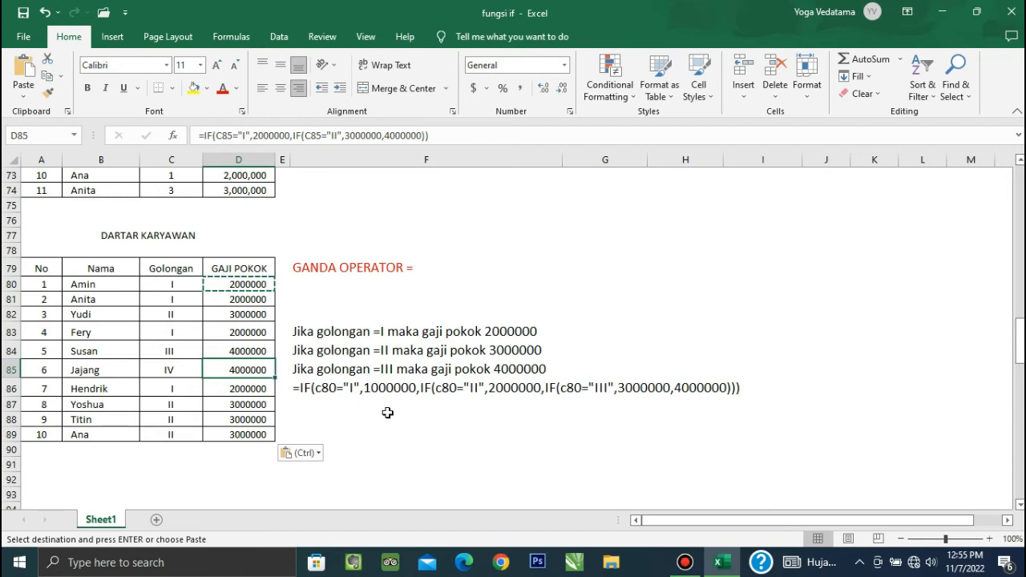
left_click(403, 430)
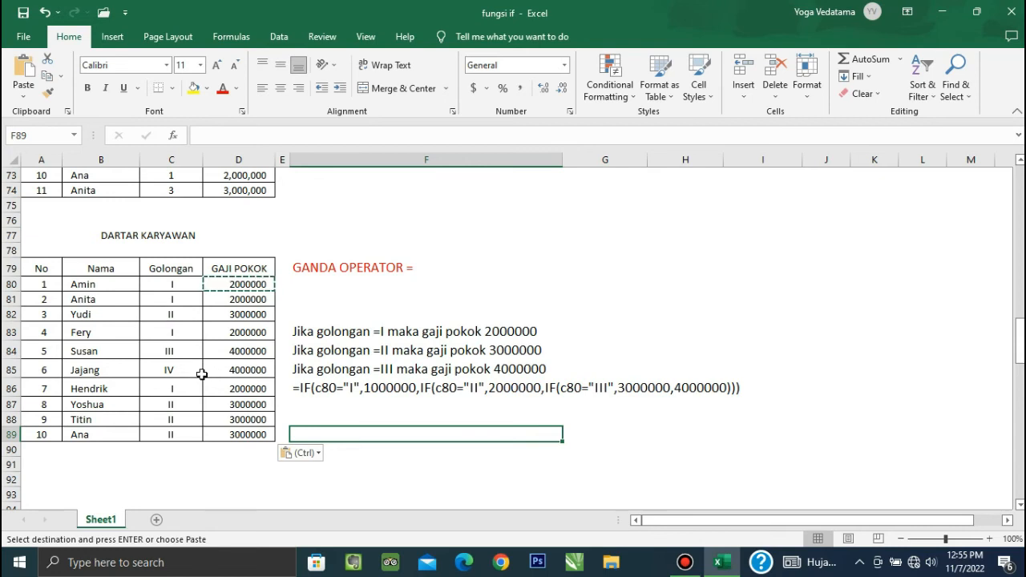
left_click(190, 369)
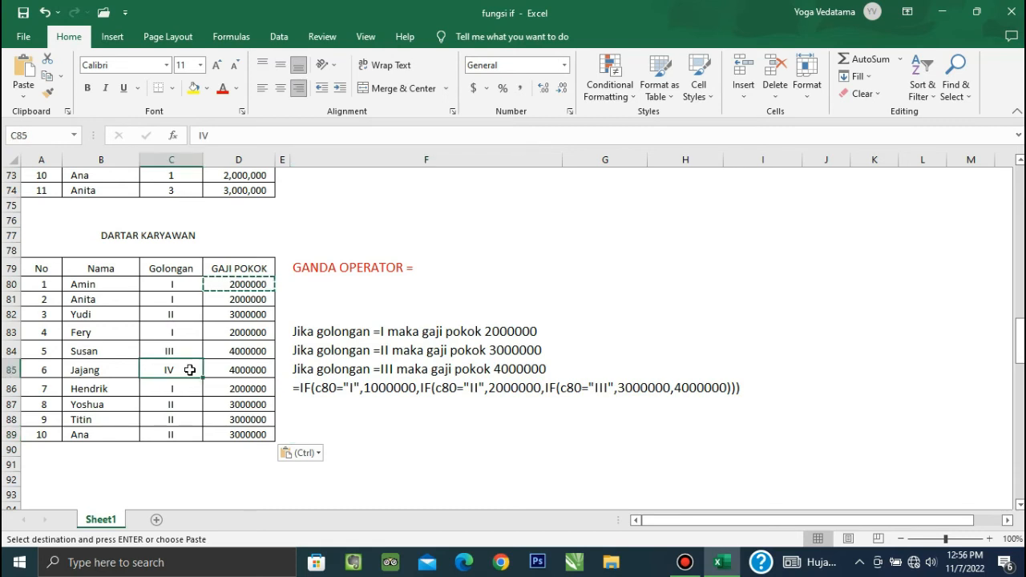
type("II")
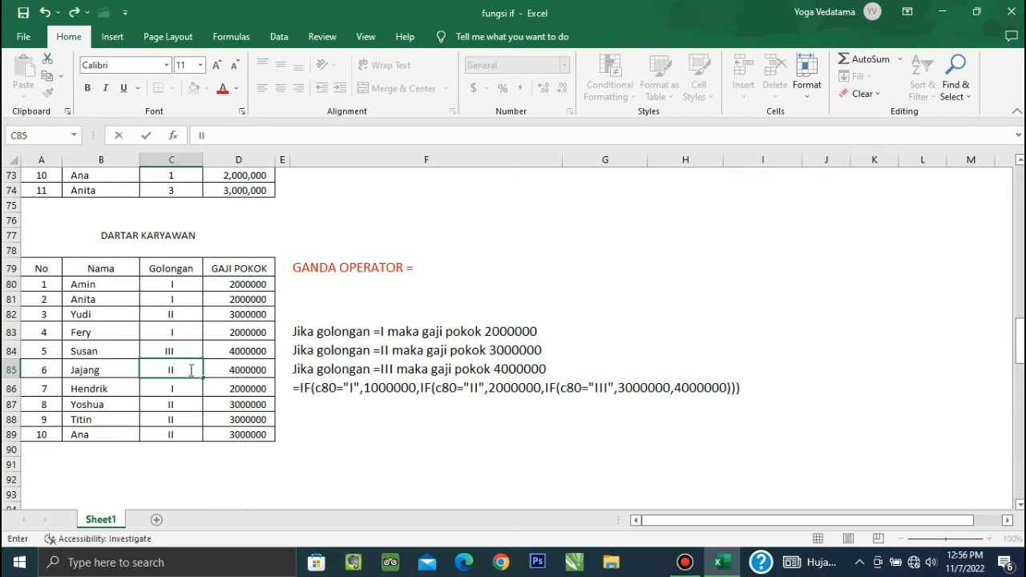
key("Return")
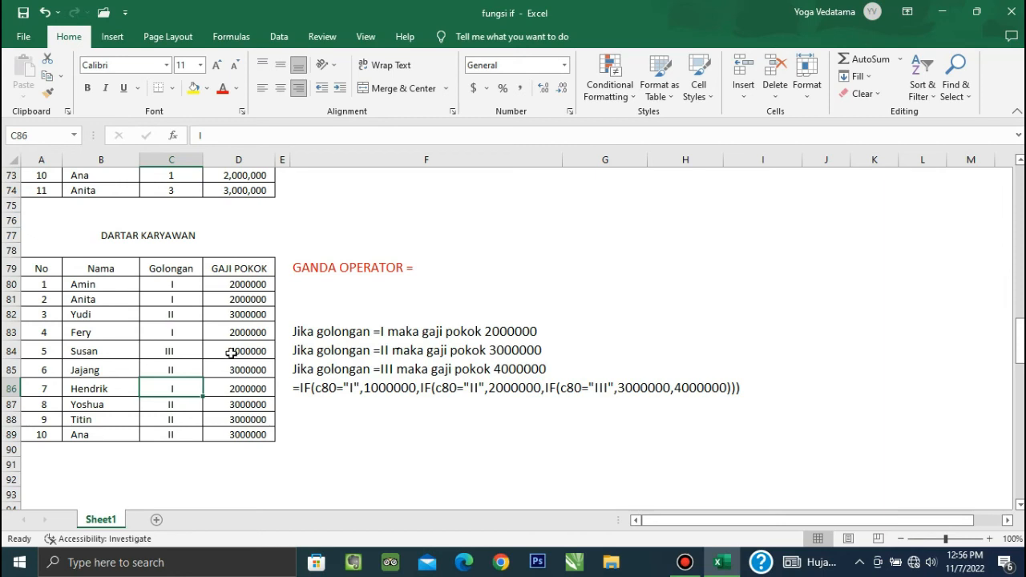
Examine the DAFTAR SISWA table in rows 97 to 107 and the IF GANDA OPERATOR GABUNGAN rules beside it in F101:F105
left_click(403, 295)
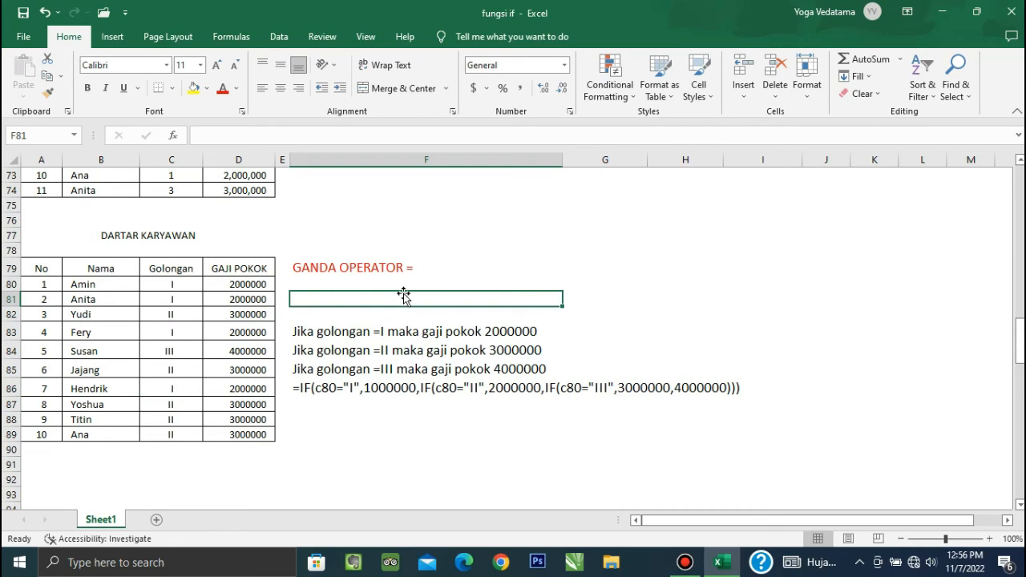
key("Down")
key("Down")
key("Down")
key("Down")
key("Down")
key("Down")
key("Down")
key("Down")
key("Down")
key("Down")
key("Down")
key("Down")
key("Down")
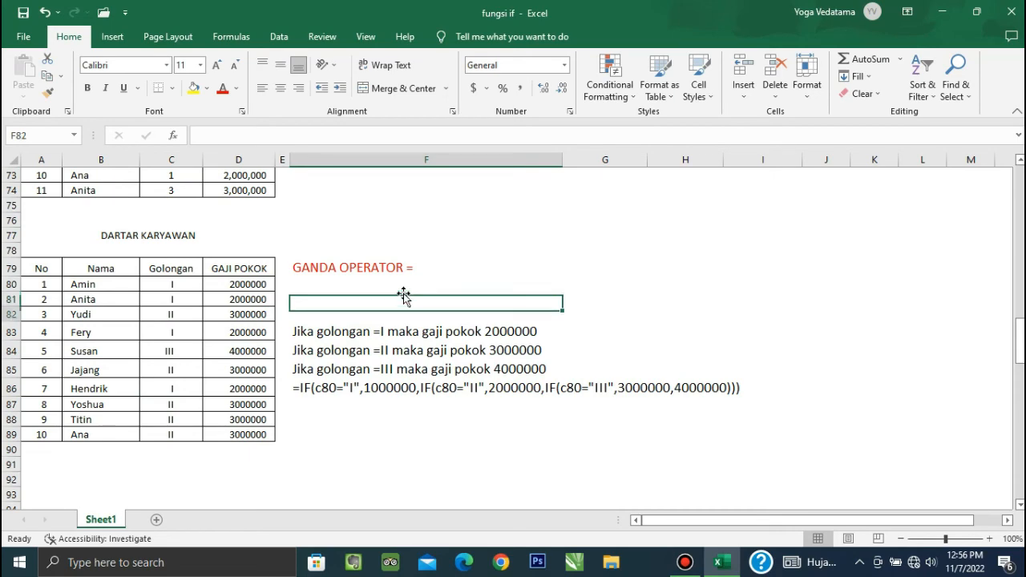
key("Down")
key("Down")
key("Down")
key("Down")
key("Down")
key("Down")
key("Down")
key("Down")
key("Down")
key("Down")
key("Down")
key("Down")
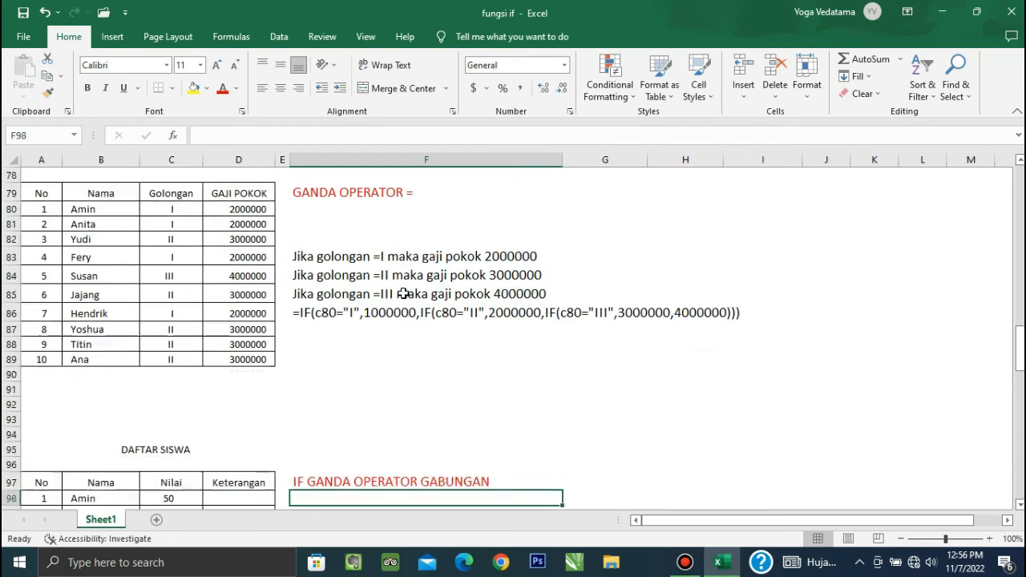
key("Down")
key("Down")
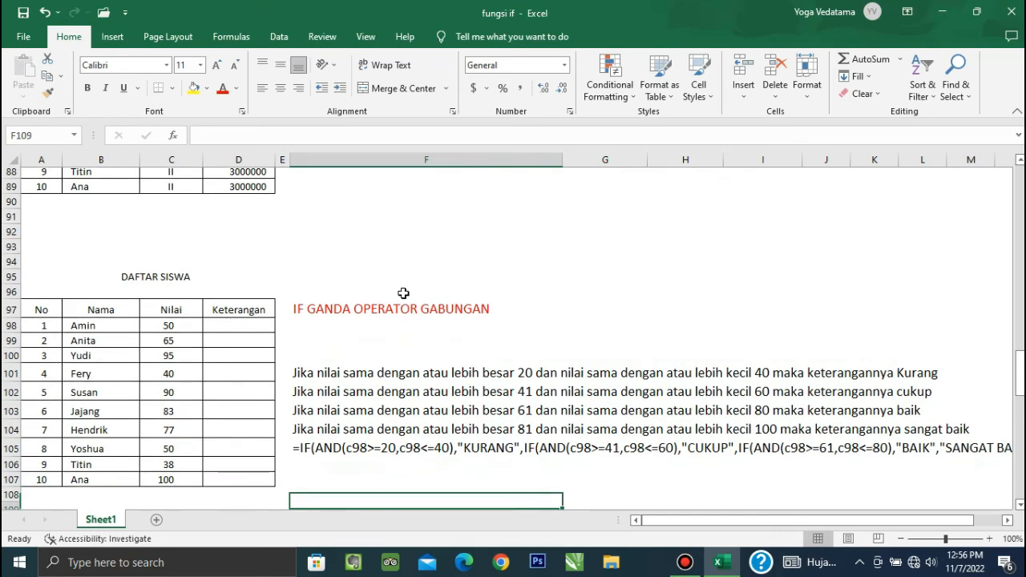
key("Down")
key("Down")
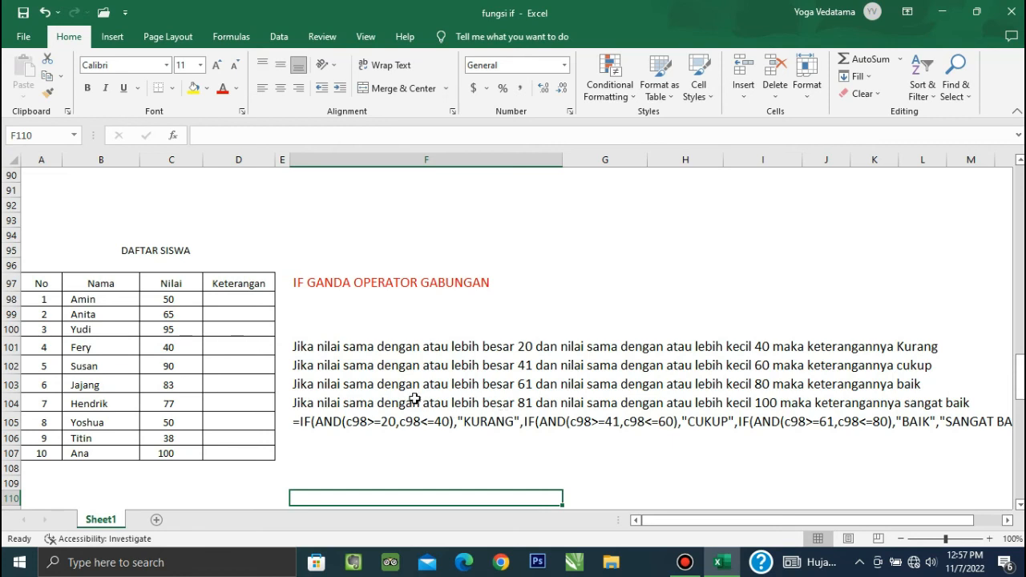
Begin the Keterangan formula in D98 with =IF(AND(C98>=20,C98<=40),"KURANG", following the first grade rule
left_click(355, 402)
left_click(351, 385)
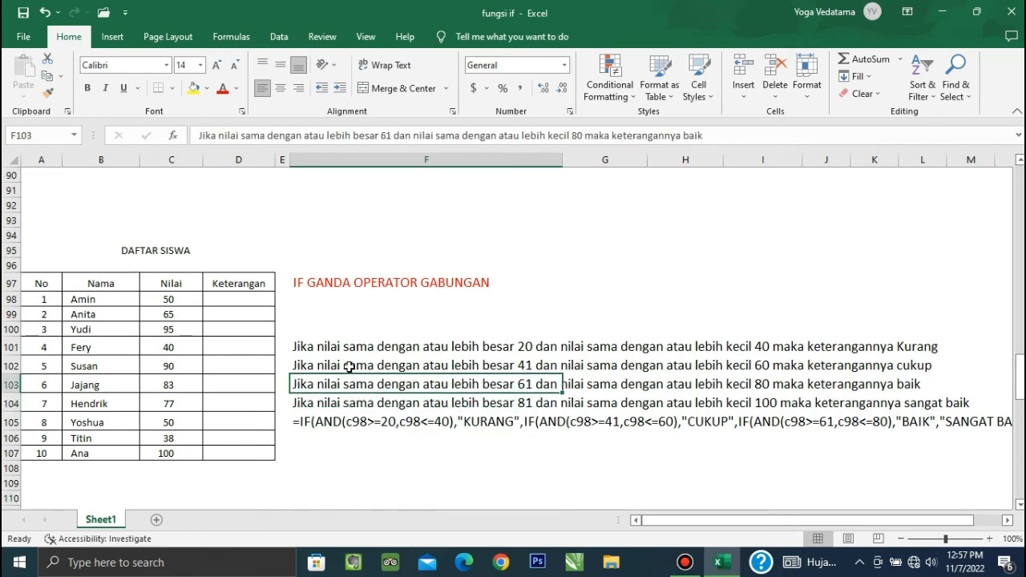
left_click(350, 366)
left_click(350, 348)
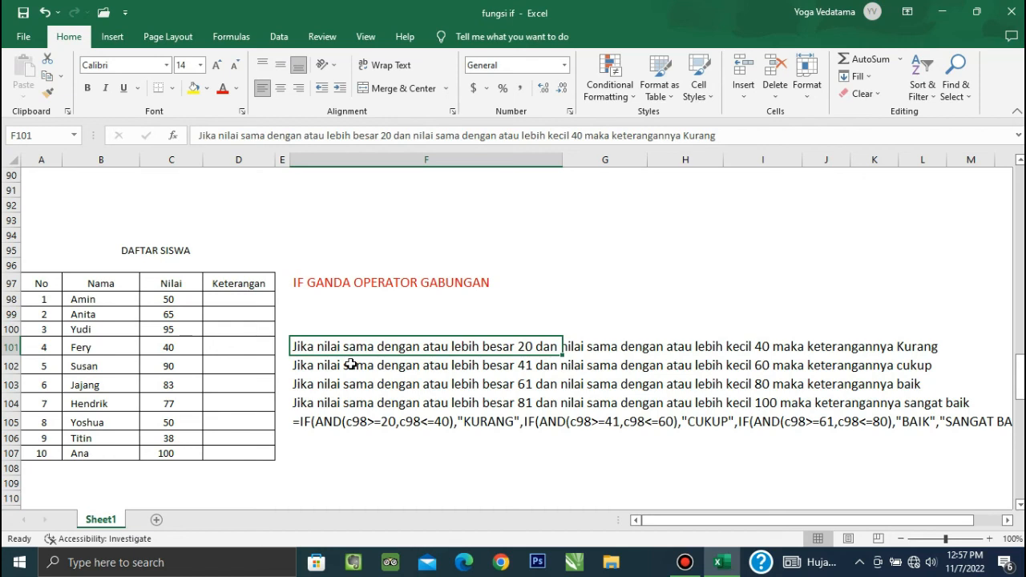
left_click(238, 300)
type("=")
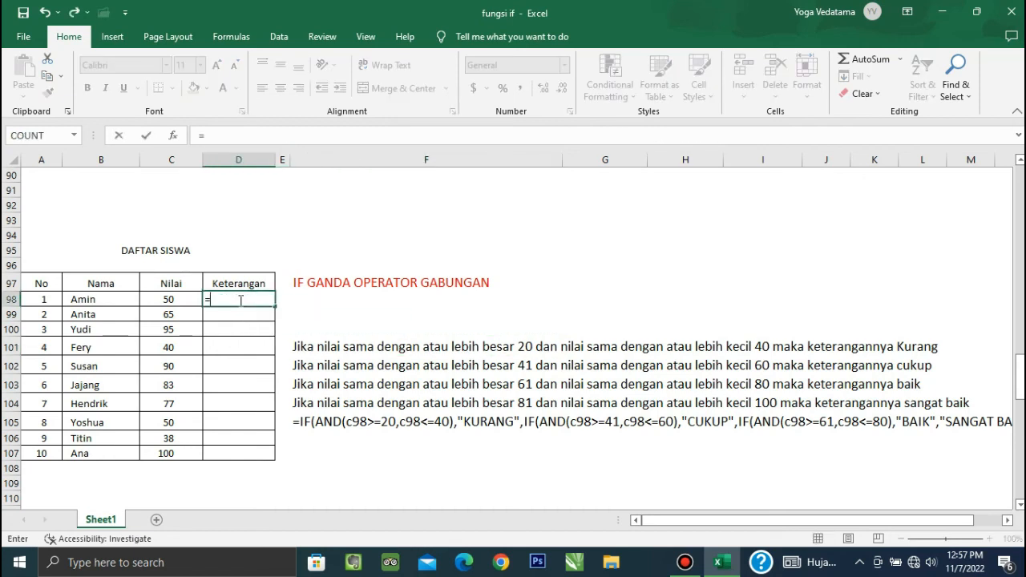
type("if")
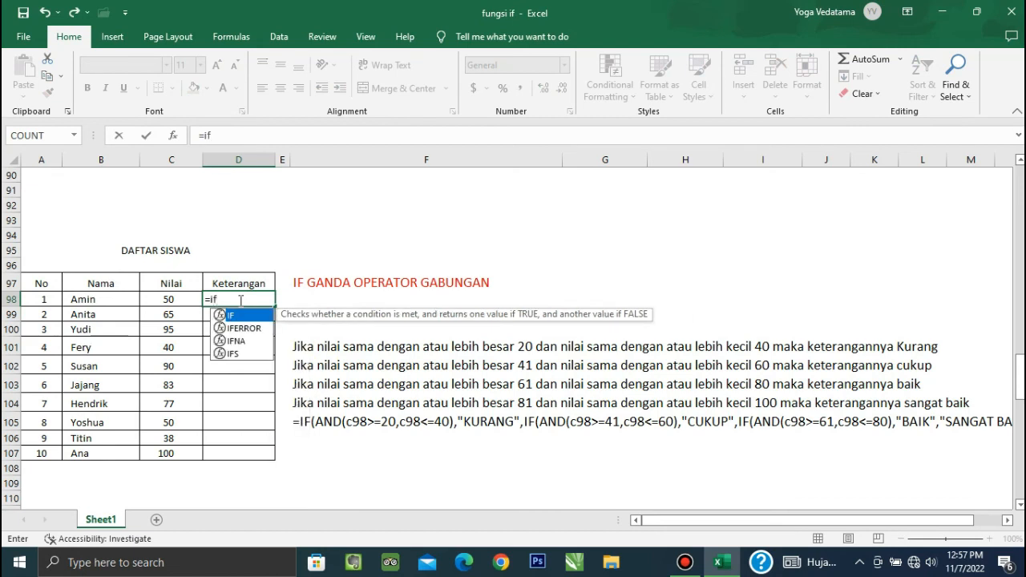
type("(")
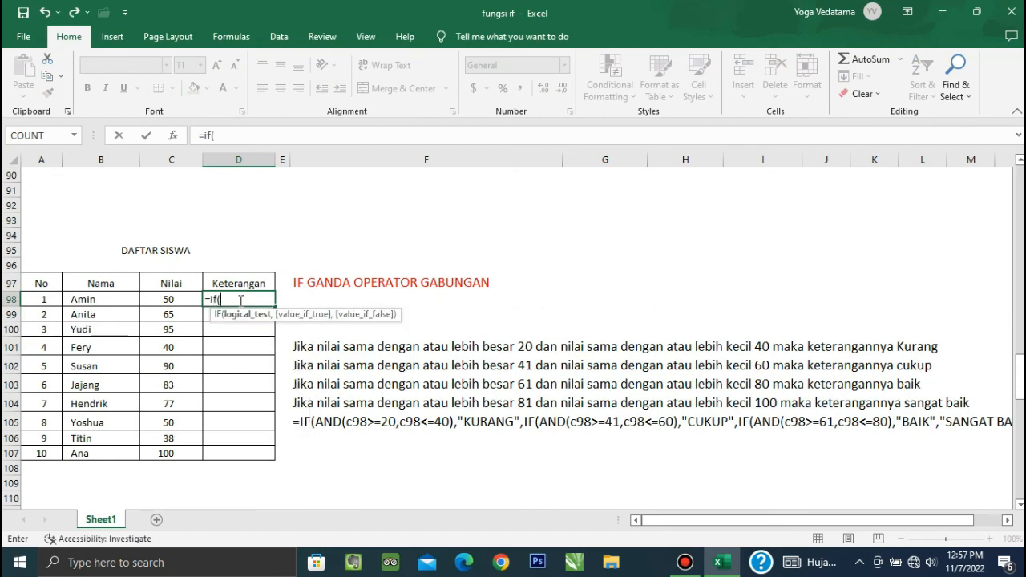
type("a")
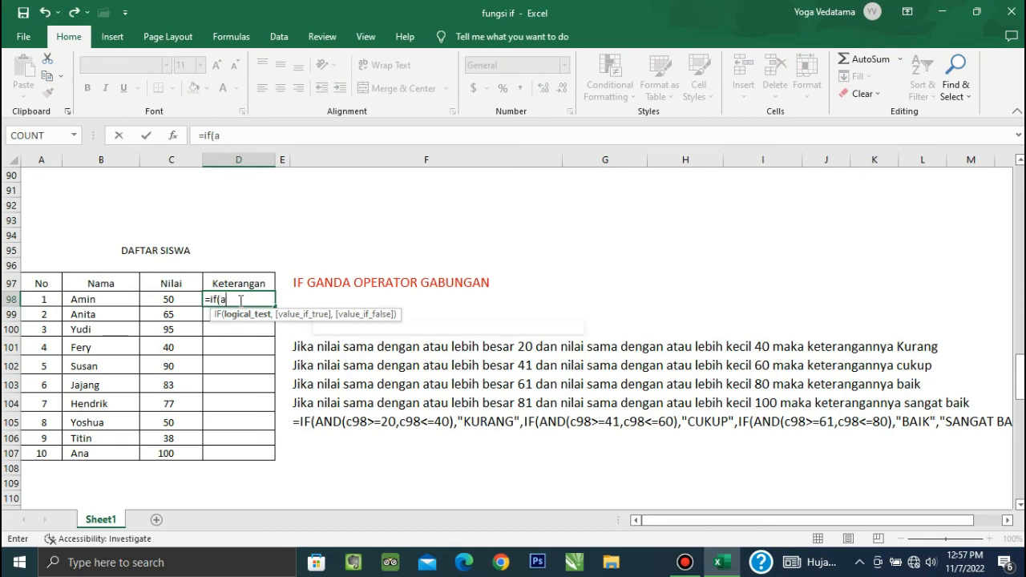
type("nd(")
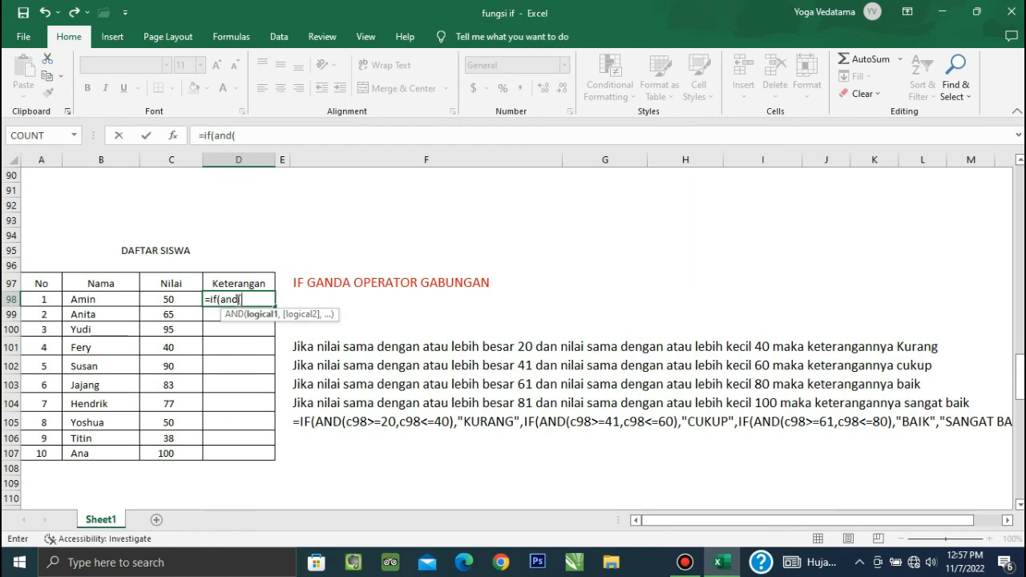
left_click(175, 300)
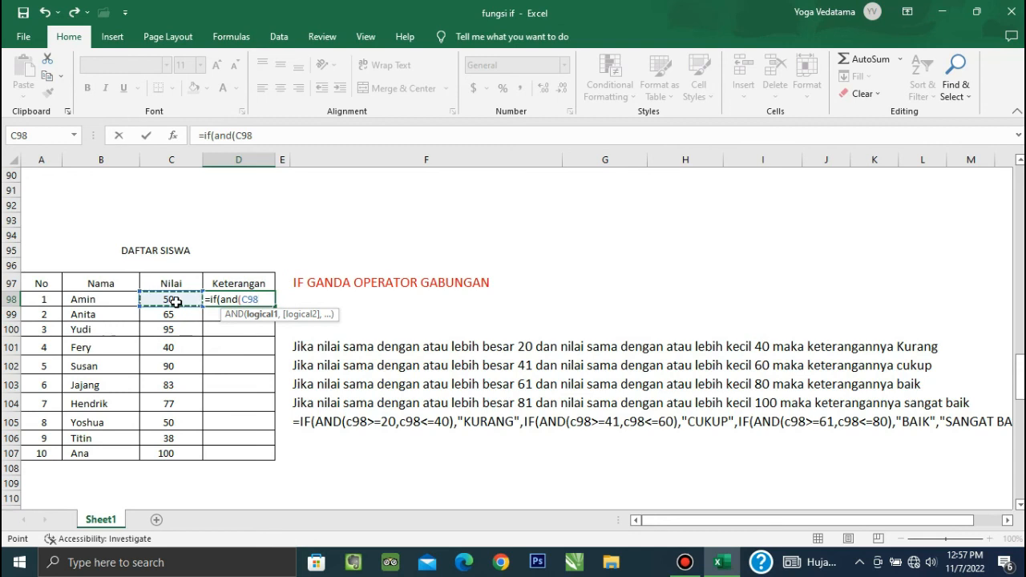
type(">=20")
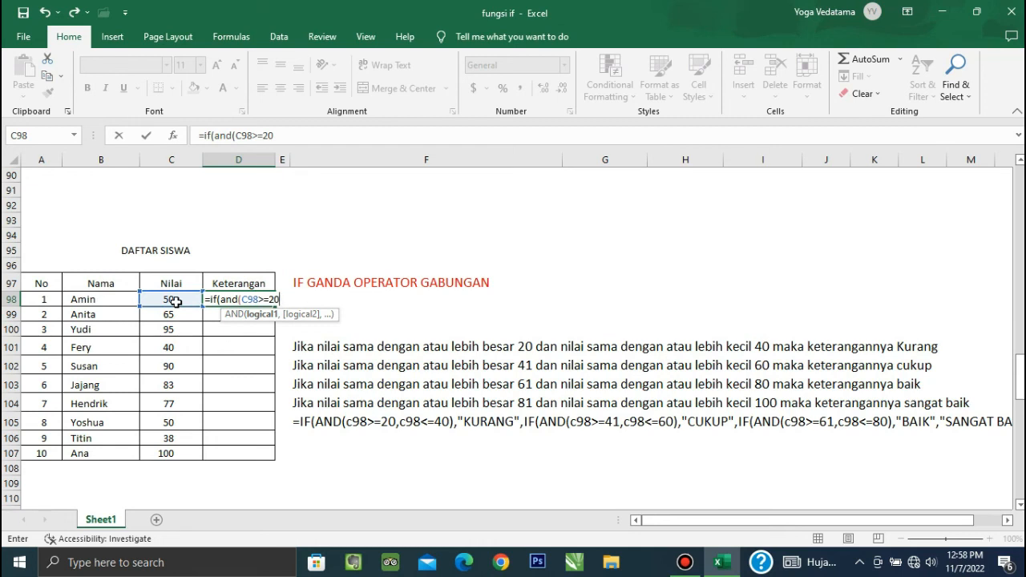
type(",c")
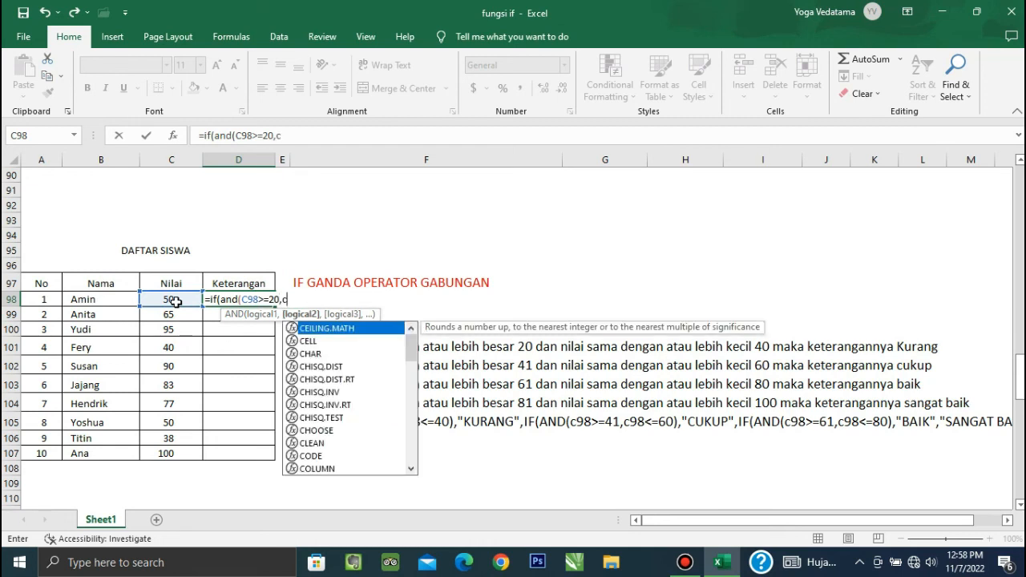
type("98")
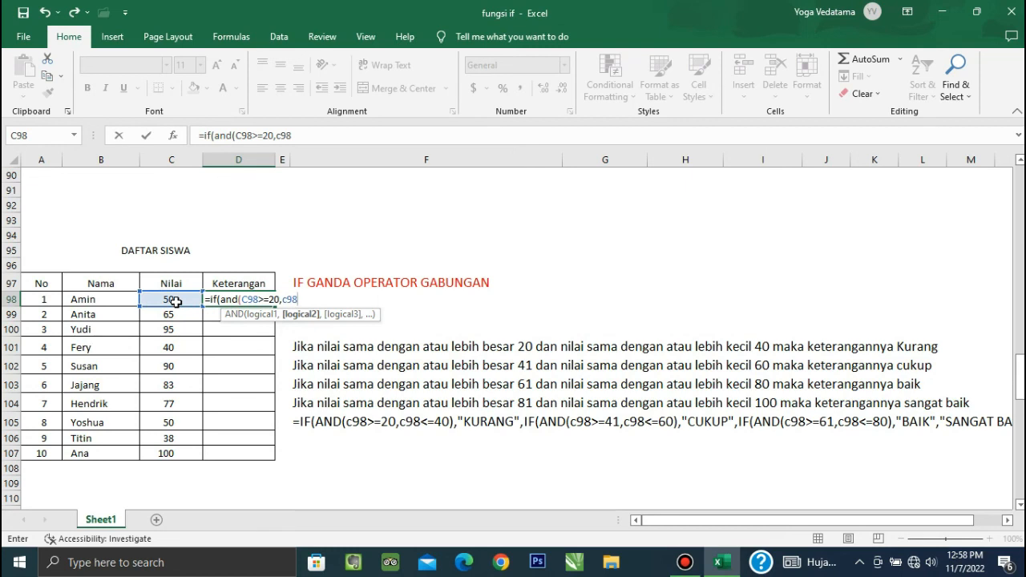
type("<=40")
type("),")
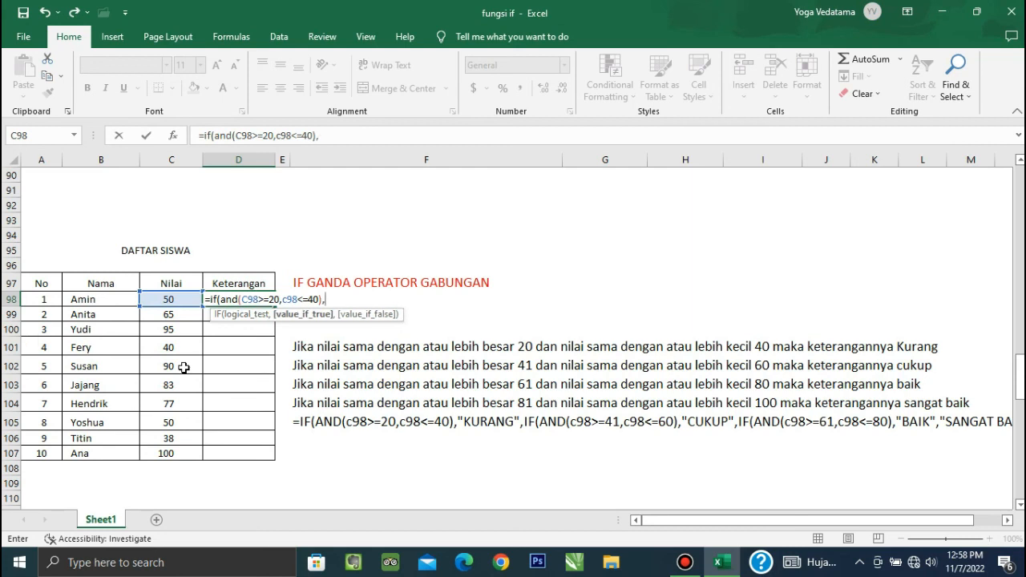
type("\"KURANG")
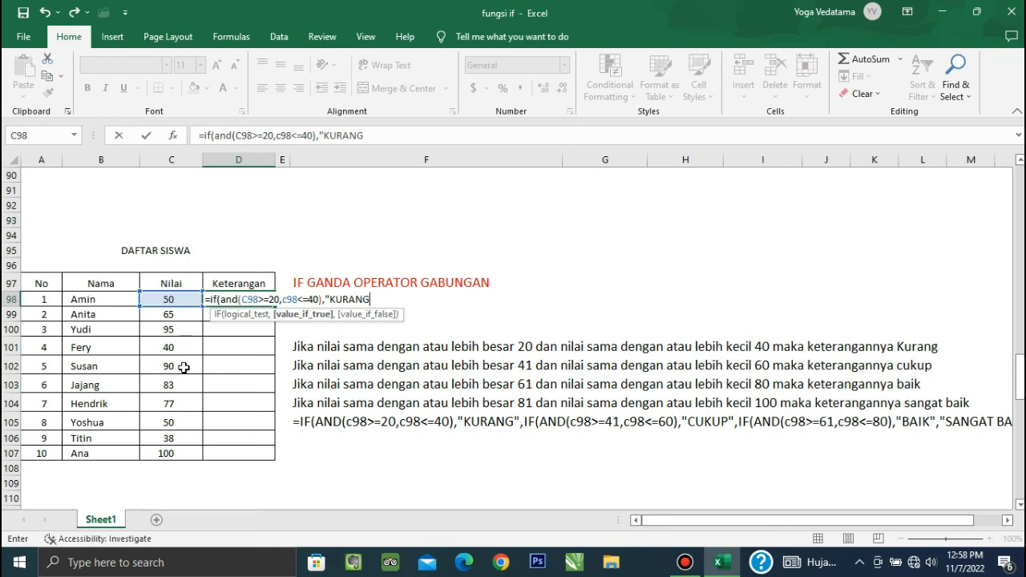
type("\",")
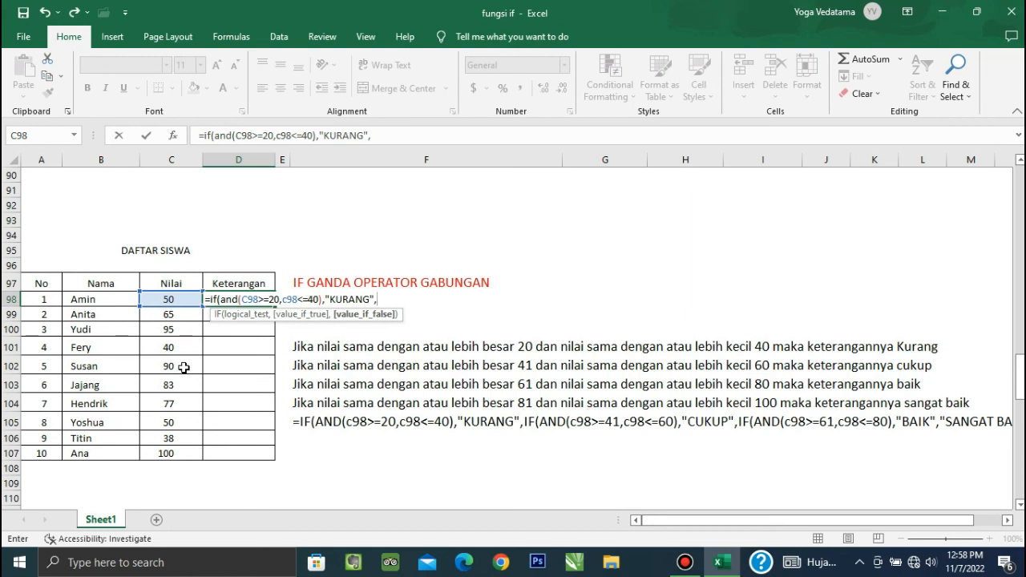
Continue the D98 formula with the nested condition IF(AND(C98>=41,C98<=60),"CUKUP", as its value if false
type("if(and")
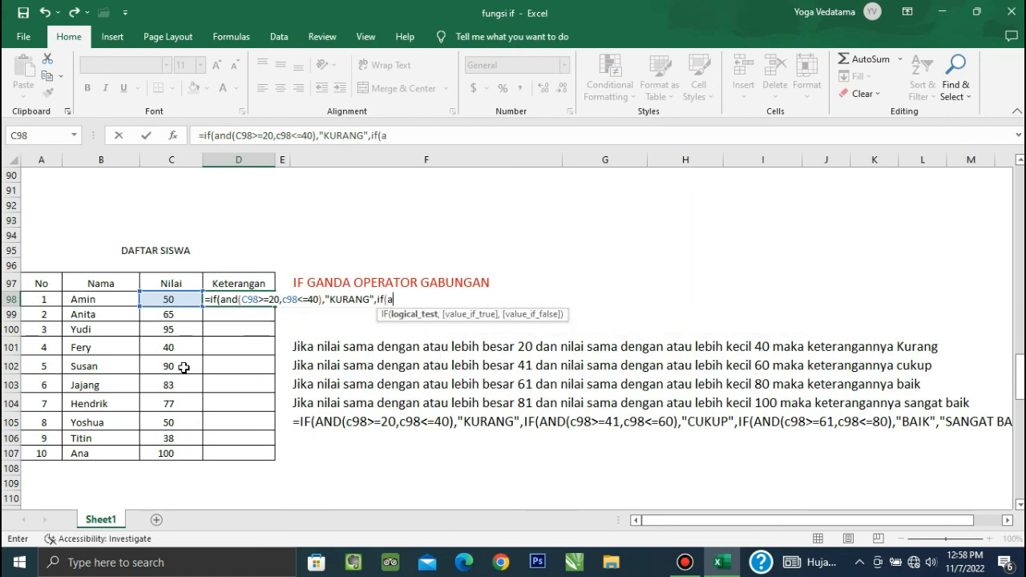
type("(c9")
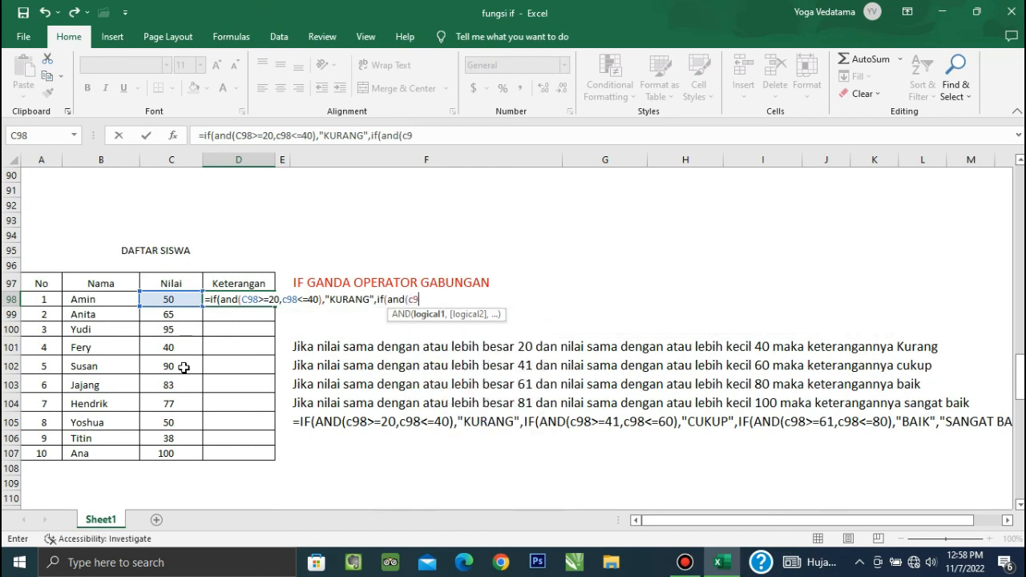
type("8>")
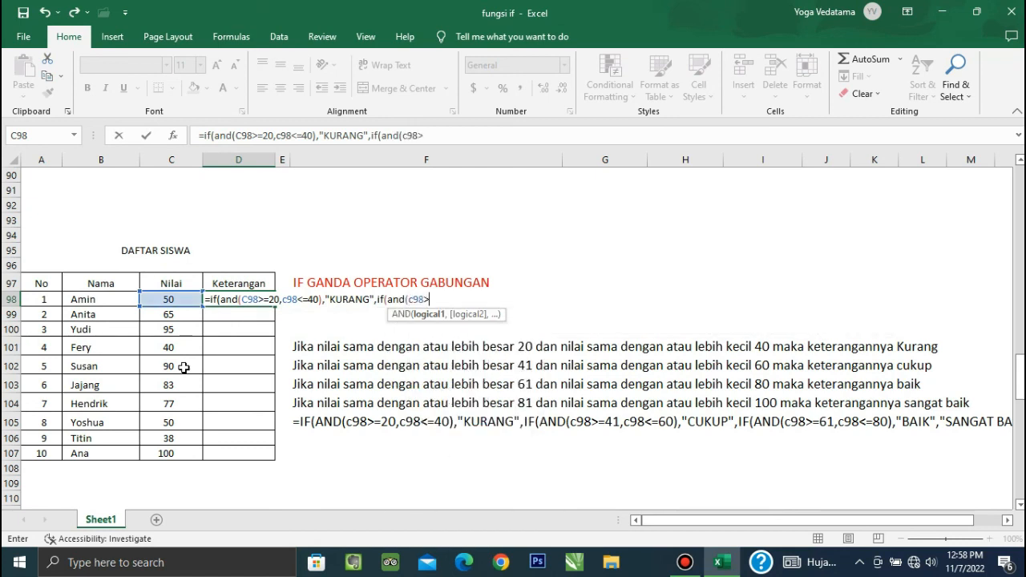
type("=41,c98")
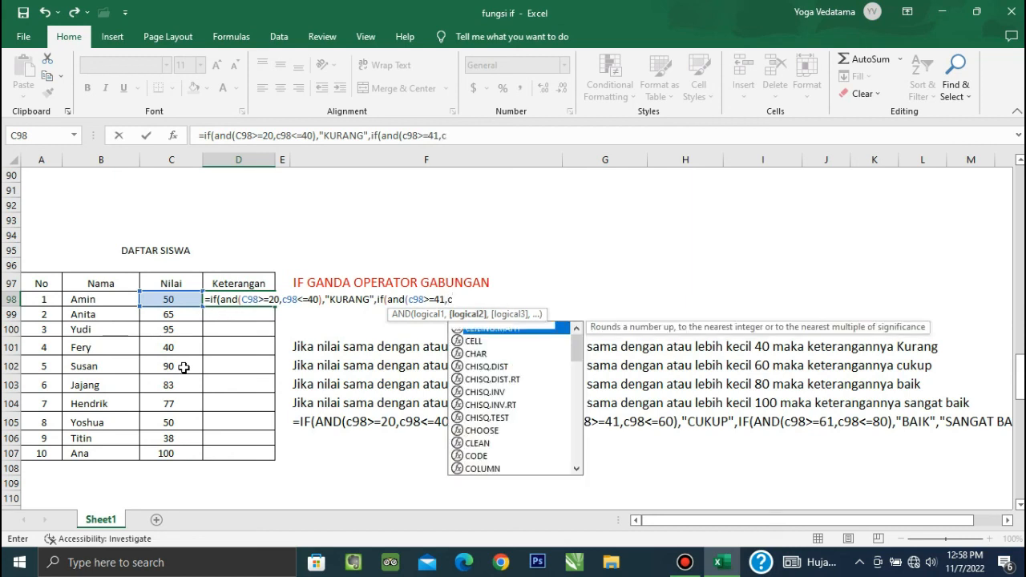
type("<")
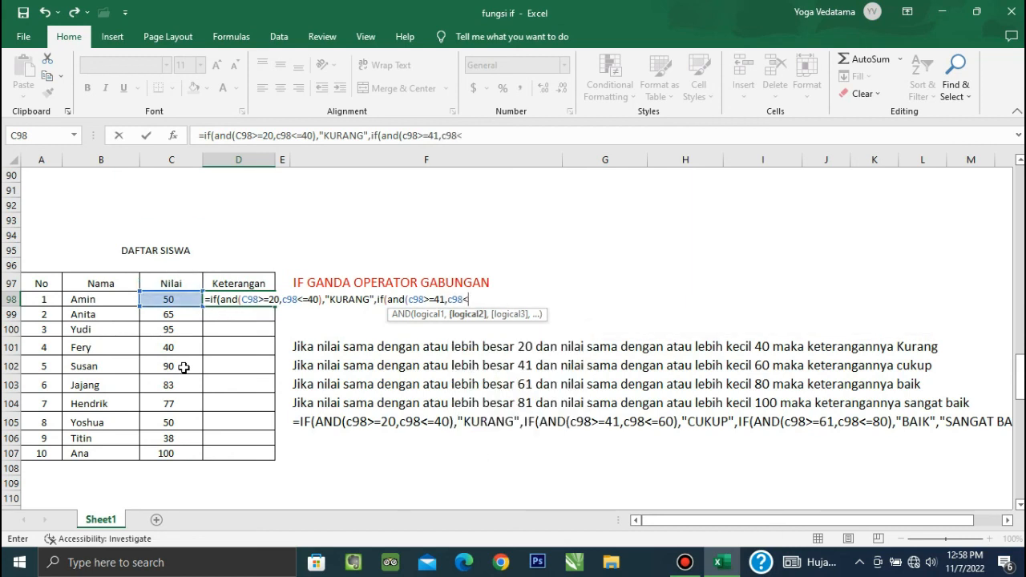
type("=60),")
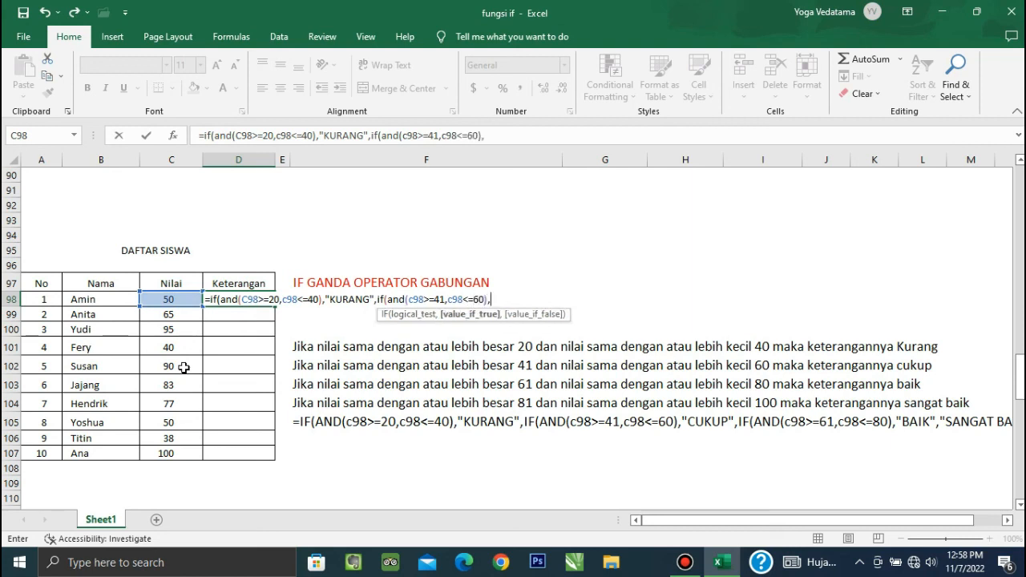
type("\"CUKUP\",")
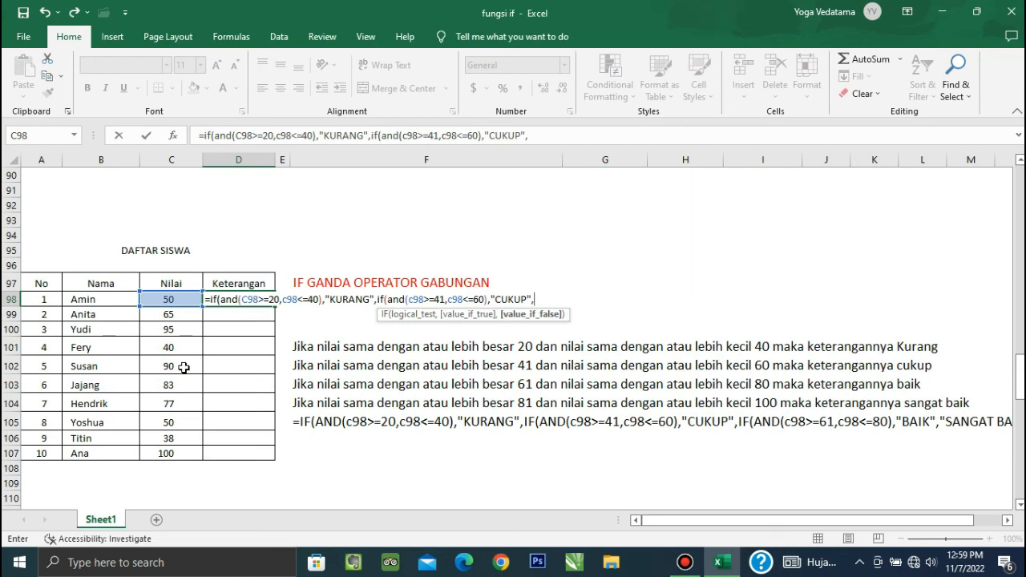
Complete the D98 formula with IF(AND(C98>=61,C98<=80),"BAIK","SANGAT BAIK"))) and enter it
type("if(and")
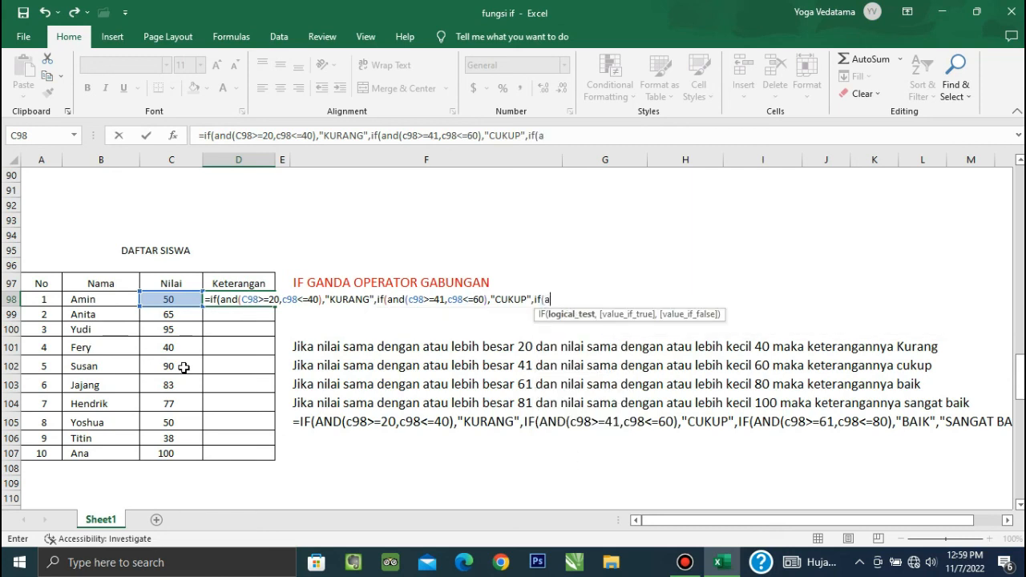
type("(c98")
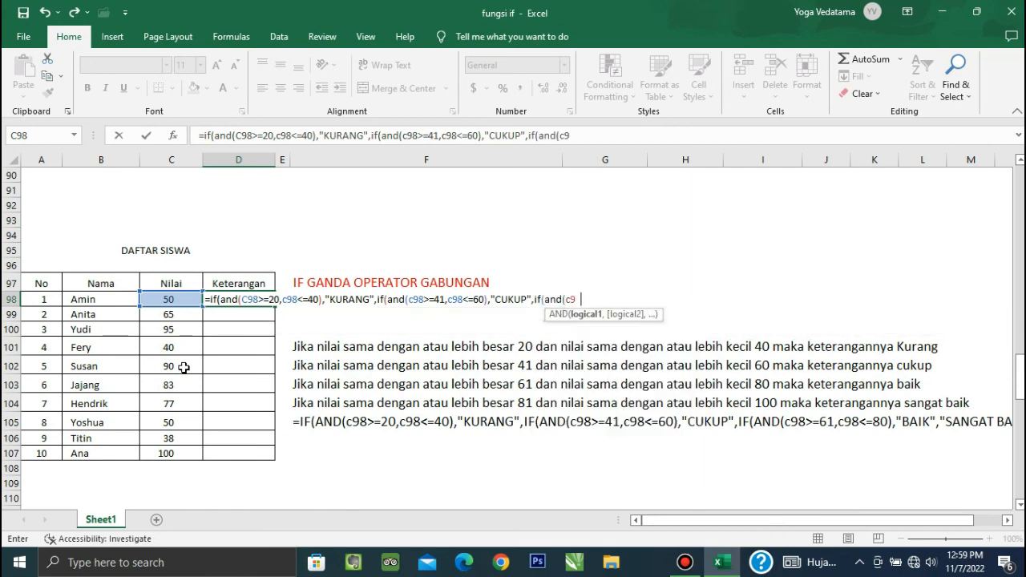
type(">")
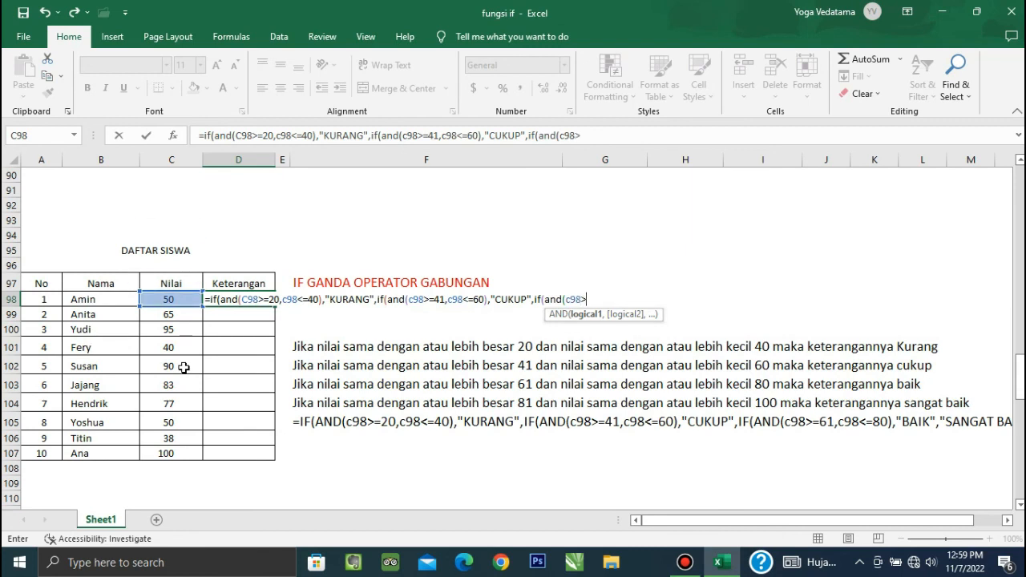
type("=61,c")
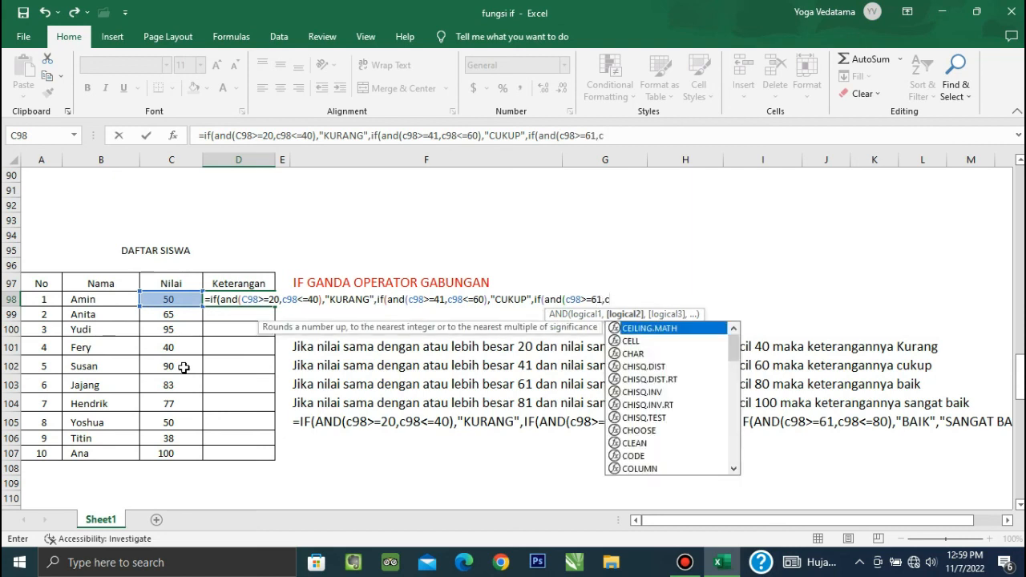
type("98")
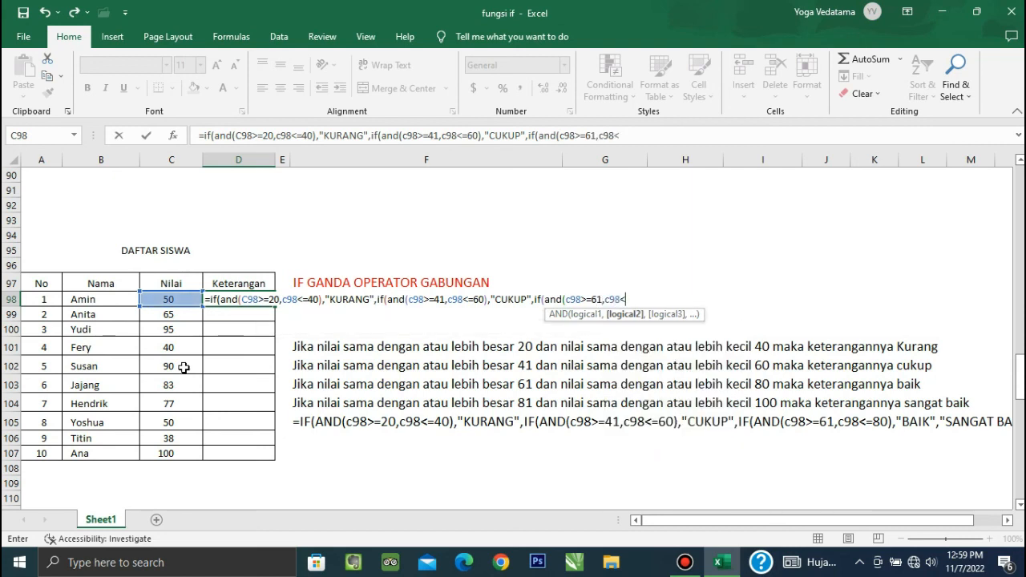
type("<=80),")
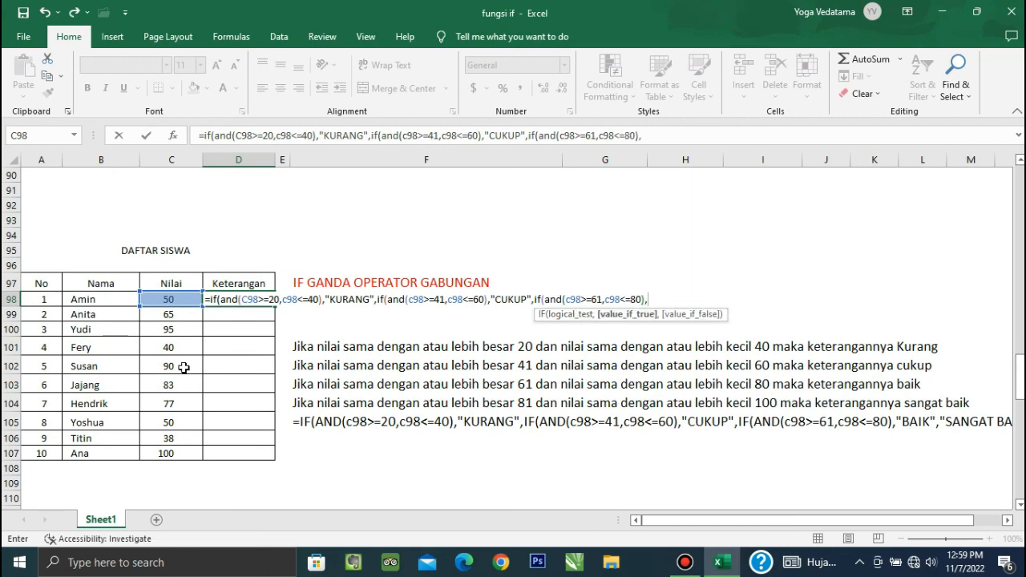
type("\"BAIK\",")
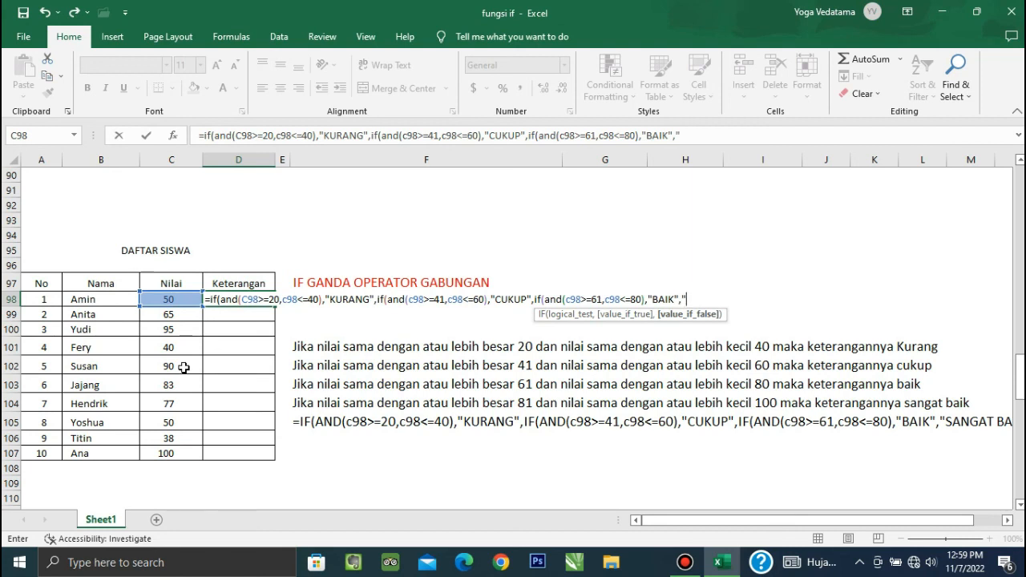
type("SANGAT BAIK\"")
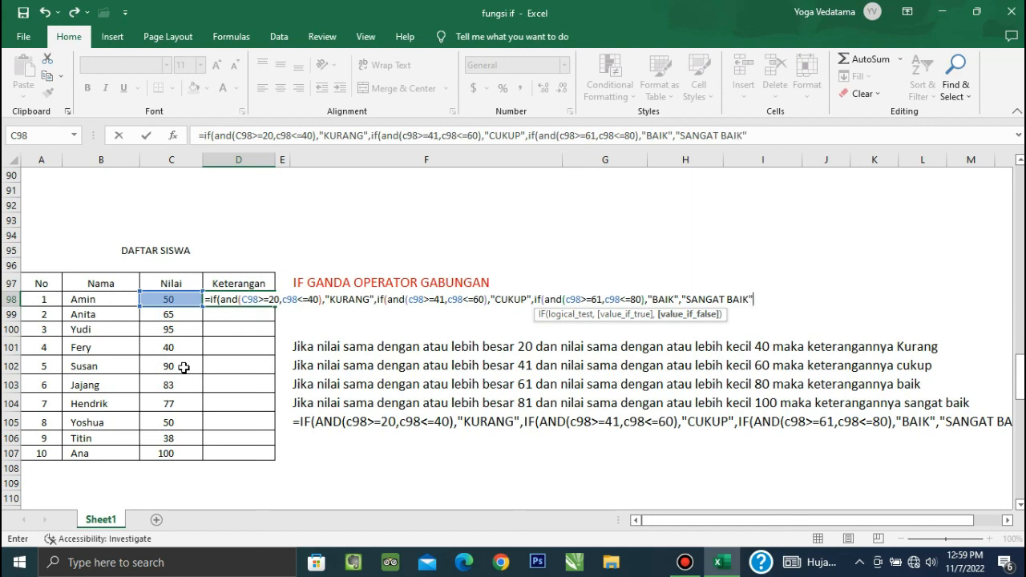
type(")))")
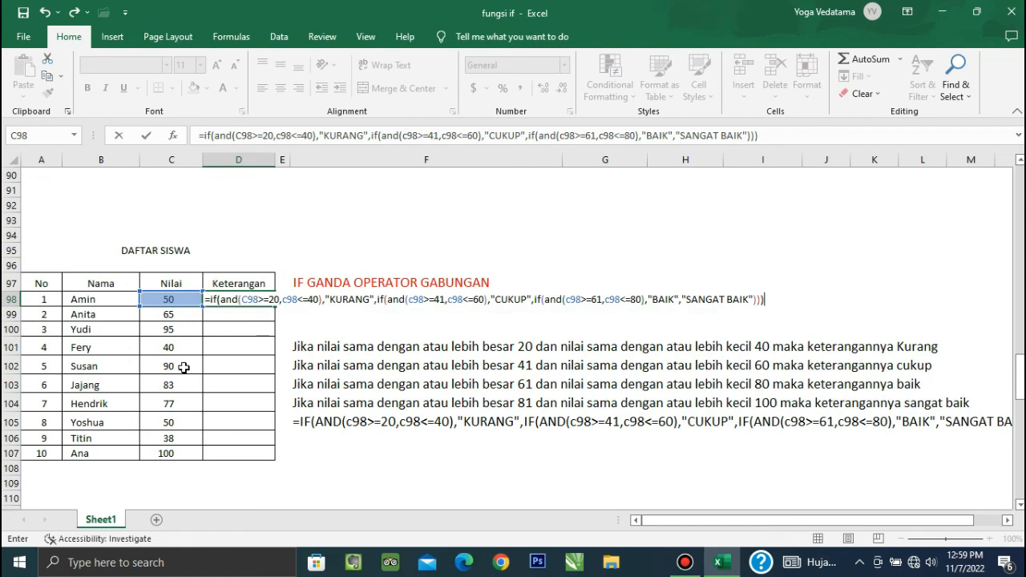
key("Return")
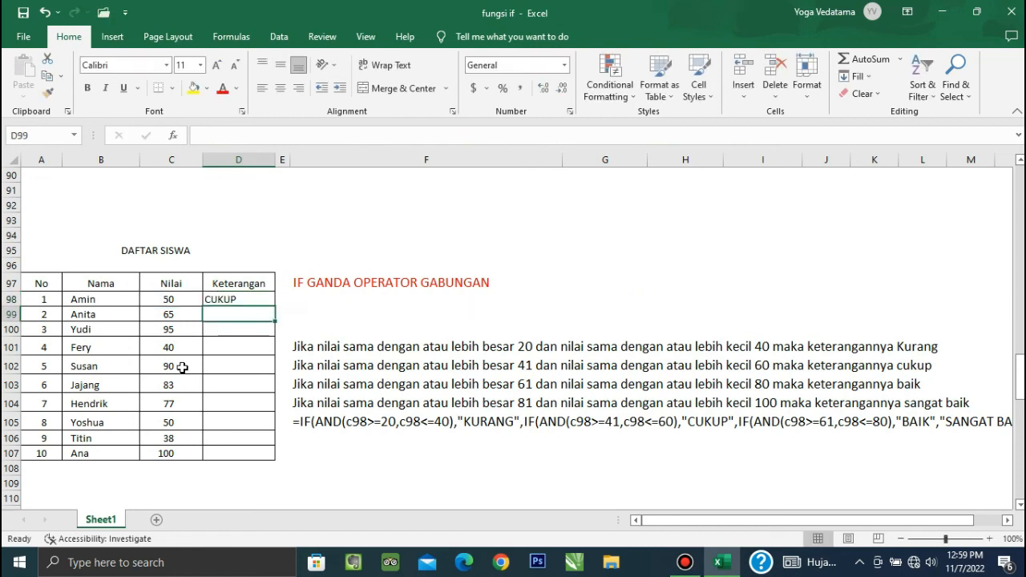
Copy the combined IF and AND formula from D98 into D99:D107 of the Keterangan column
left_click(228, 299)
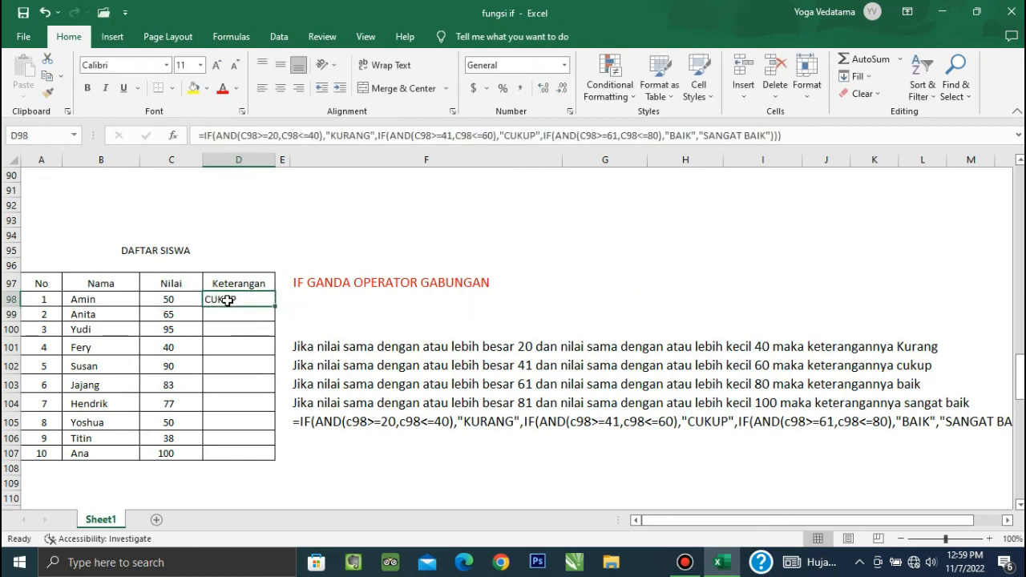
key("ctrl+c")
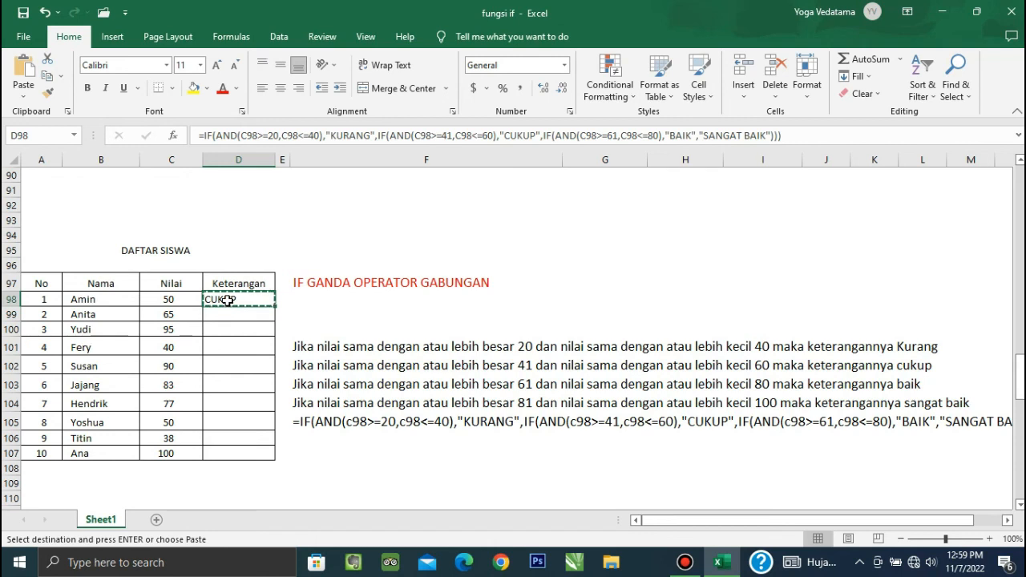
key("Down")
key("shift+Down")
key("shift+Down")
key("shift+Down")
key("shift+Down")
key("shift+Down")
key("shift+Down")
key("shift+Down")
key("shift+Down")
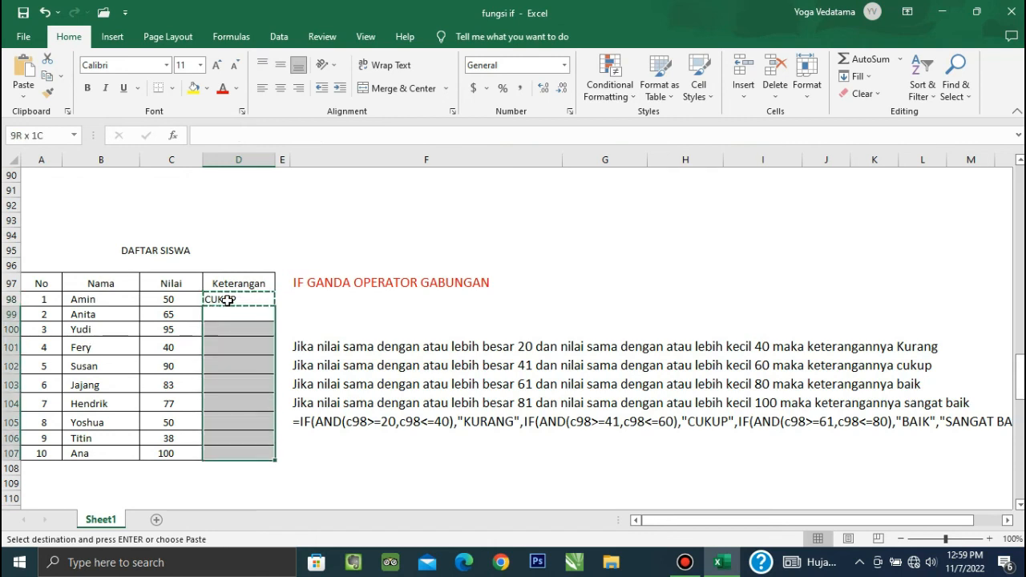
key("ctrl+v")
key("ctrl")
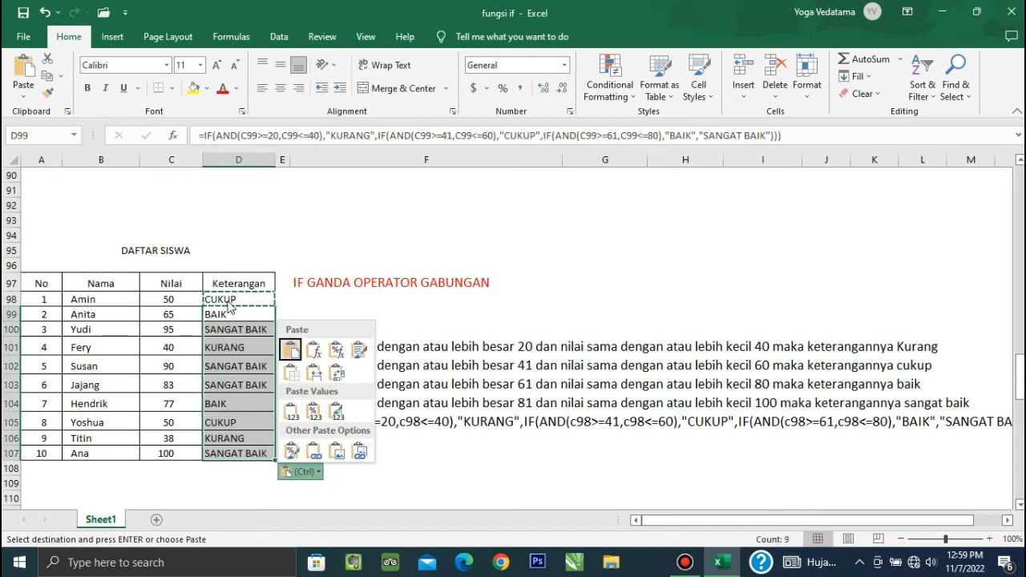
key("Escape")
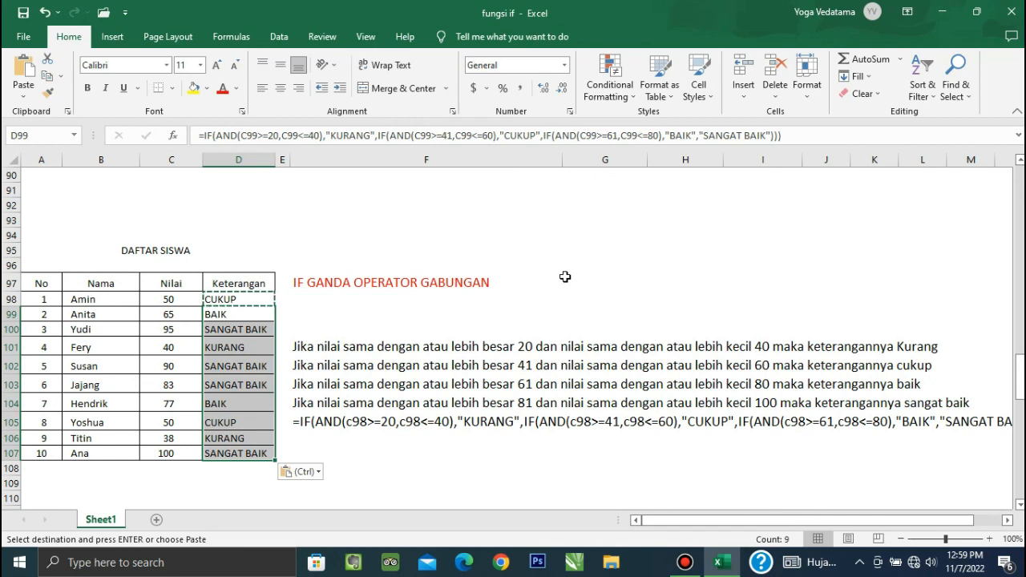
key("Escape")
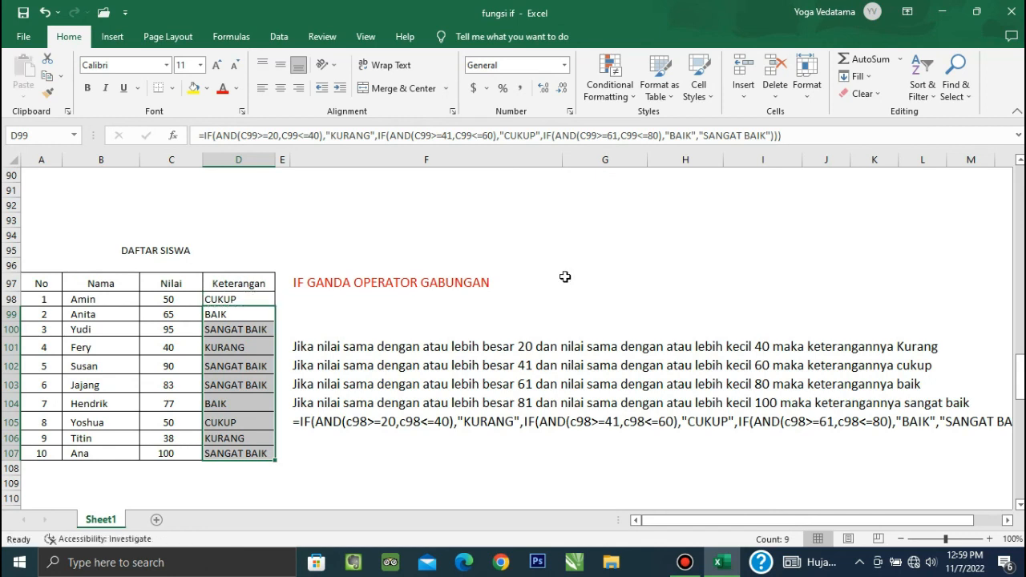
left_click(536, 262)
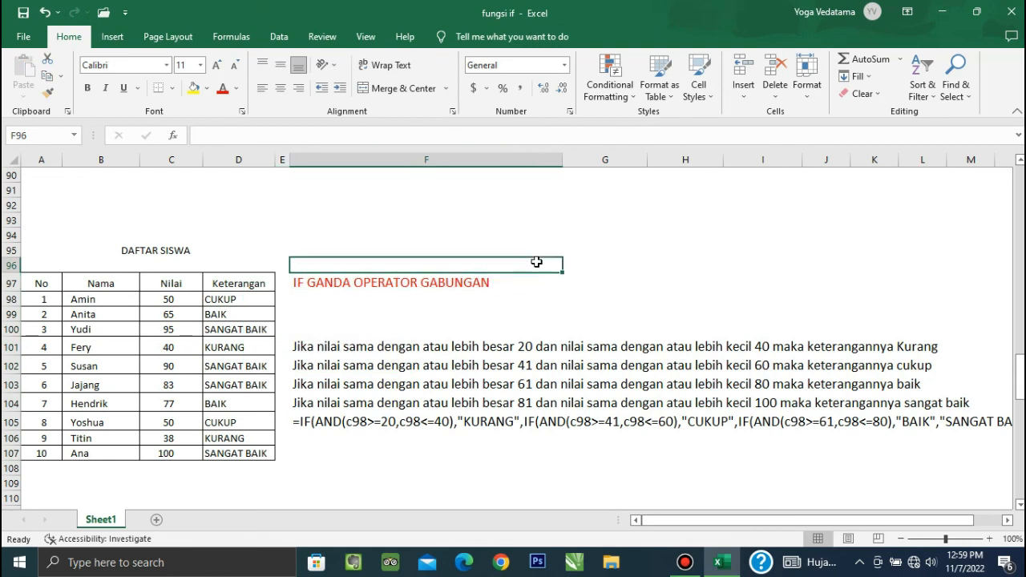